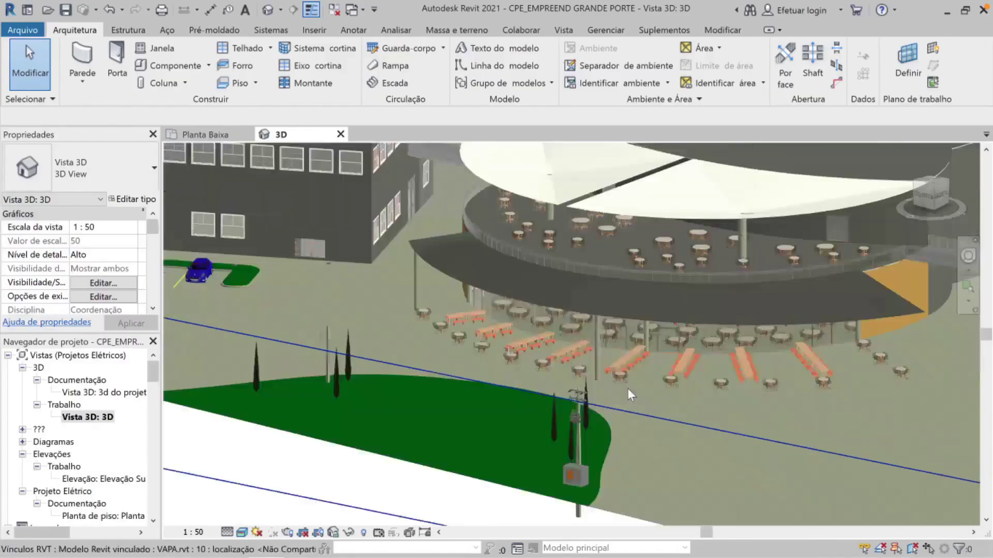
Pan and zoom the 3D view across the substation pole, parking lot and facade
{"action": "scroll", "coordinate": [628, 389], "scroll_direction": "up", "scroll_amount": 5}
{"action": "middle_click_drag", "start_coordinate": [671, 199], "coordinate": [630, 248], "text": "shift"}
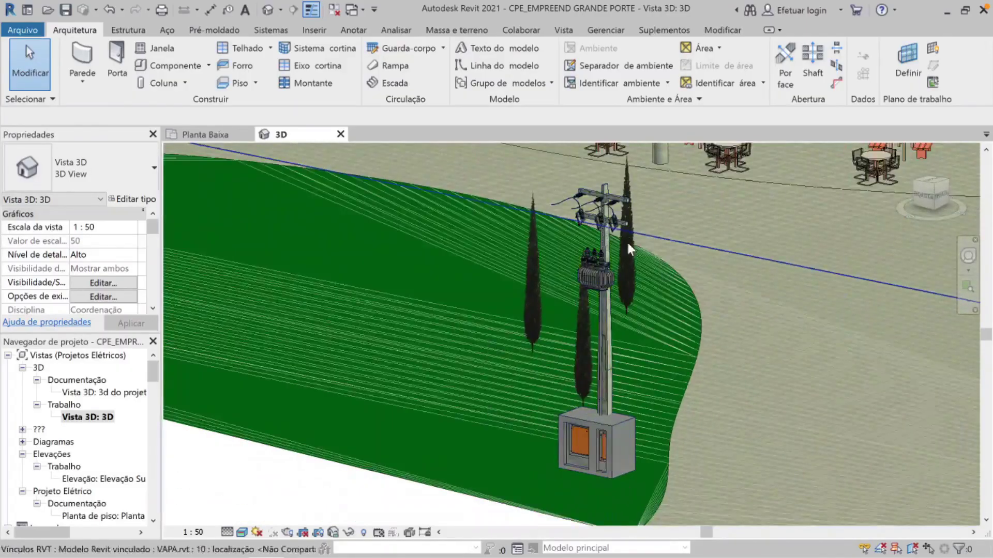
{"action": "mouse_move", "coordinate": [636, 334]}
{"action": "middle_mouse_down"}
{"action": "mouse_move", "coordinate": [844, 358]}
{"action": "mouse_move", "coordinate": [758, 315]}
{"action": "mouse_move", "coordinate": [737, 475]}
{"action": "mouse_move", "coordinate": [721, 262]}
{"action": "middle_mouse_up"}
{"action": "scroll", "coordinate": [550, 287], "scroll_direction": "up", "scroll_amount": 3}
{"action": "scroll", "coordinate": [550, 287], "scroll_direction": "up", "scroll_amount": 2}
{"action": "scroll", "coordinate": [532, 279], "scroll_direction": "up", "scroll_amount": 2}
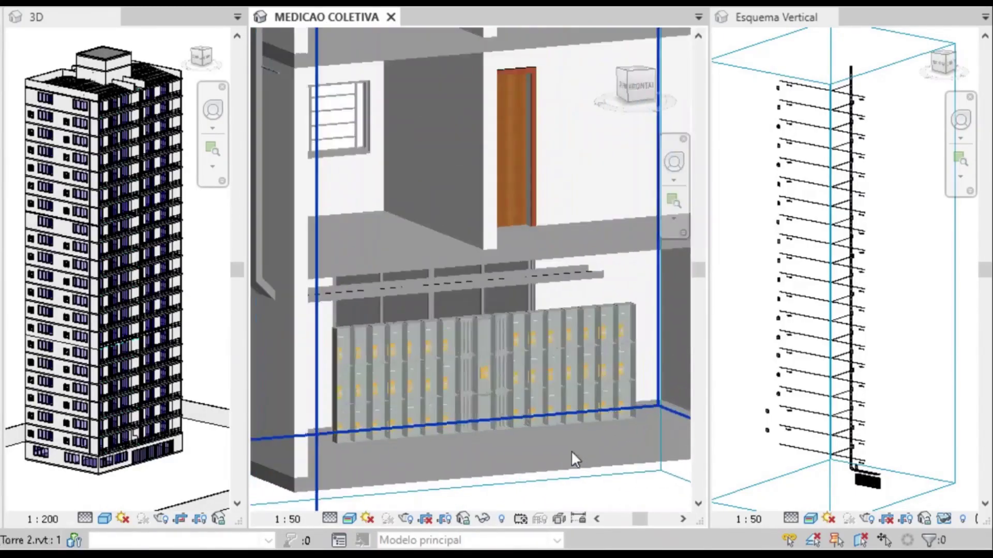
Orbit and zoom the view to bring up the commercial building's 3D model
{"action": "mouse_move", "coordinate": [827, 320]}
{"action": "middle_mouse_down", "text": "shift"}
{"action": "mouse_move", "coordinate": [848, 335]}
{"action": "mouse_move", "coordinate": [813, 434]}
{"action": "mouse_move", "coordinate": [877, 465]}
{"action": "middle_mouse_up", "text": "shift"}
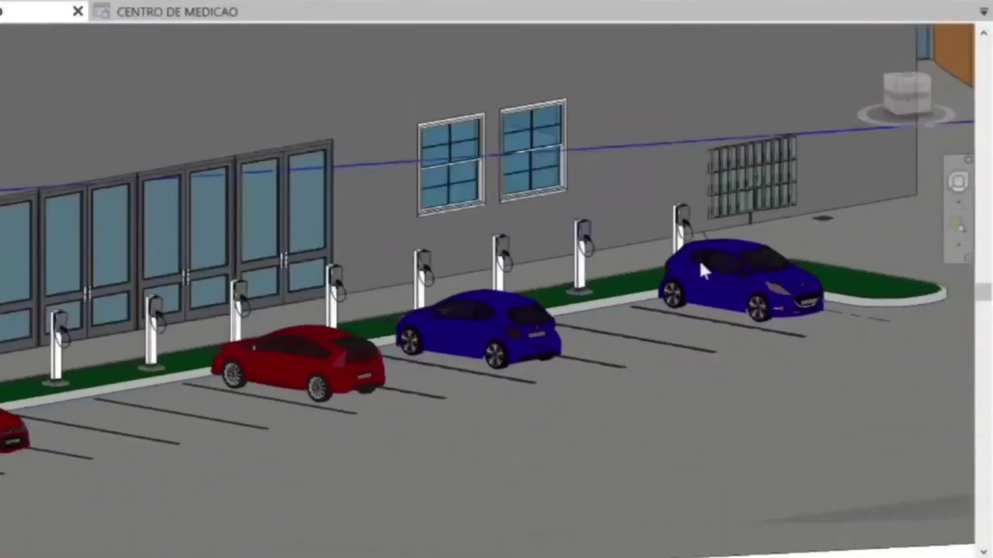
{"action": "scroll", "coordinate": [824, 195], "scroll_direction": "up", "scroll_amount": 3}
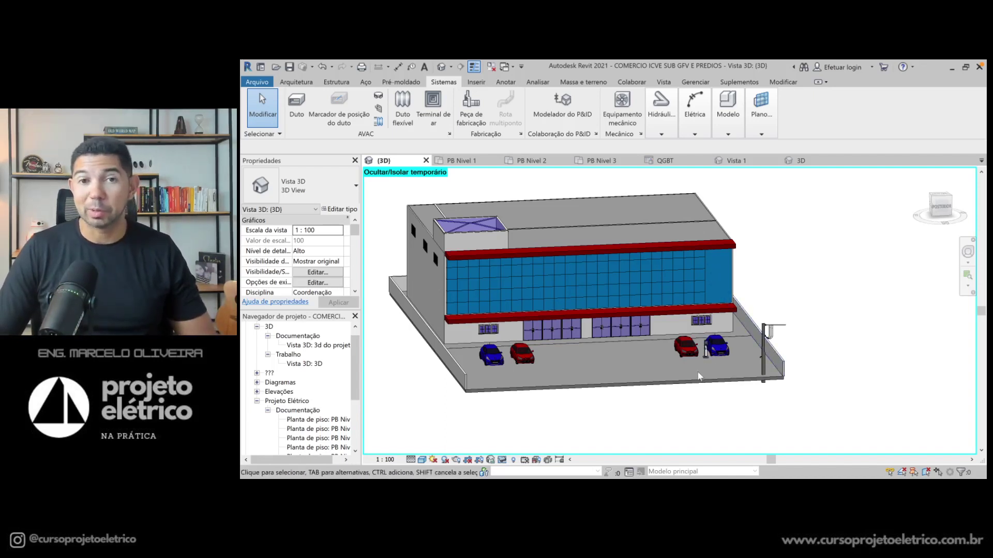
{"action": "middle_click_drag", "start_coordinate": [742, 364], "coordinate": [751, 326], "text": "shift"}
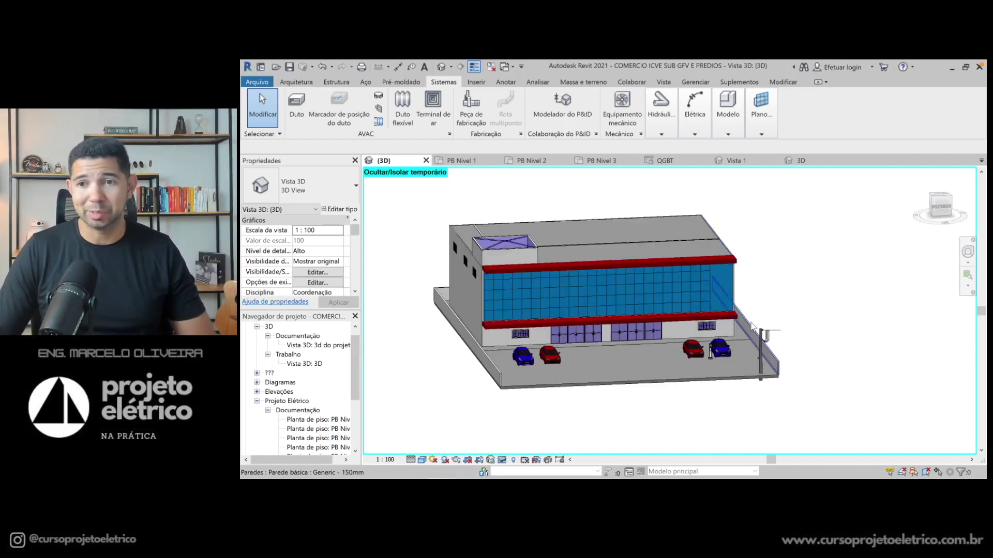
{"action": "scroll", "coordinate": [752, 327], "scroll_direction": "up", "scroll_amount": 3}
{"action": "scroll", "coordinate": [680, 380], "scroll_direction": "up", "scroll_amount": 2}
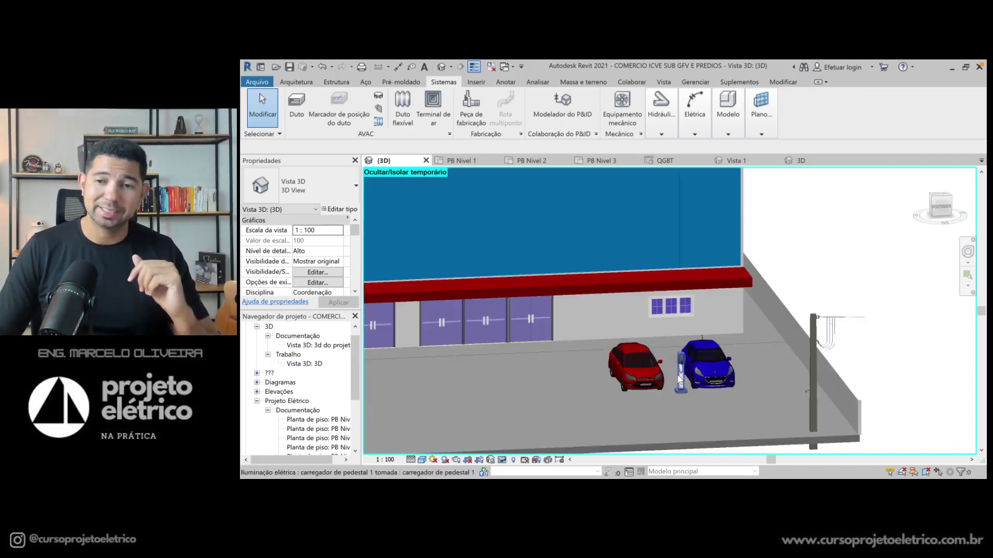
{"action": "scroll", "coordinate": [681, 393], "scroll_direction": "up", "scroll_amount": 2}
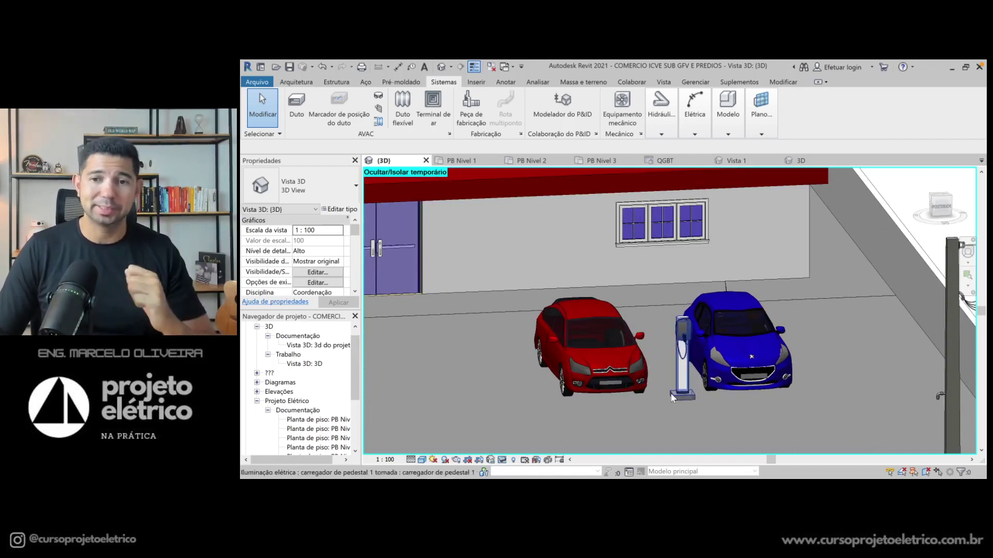
{"action": "scroll", "coordinate": [675, 385], "scroll_direction": "down", "scroll_amount": 2}
{"action": "scroll", "coordinate": [723, 336], "scroll_direction": "down", "scroll_amount": 2}
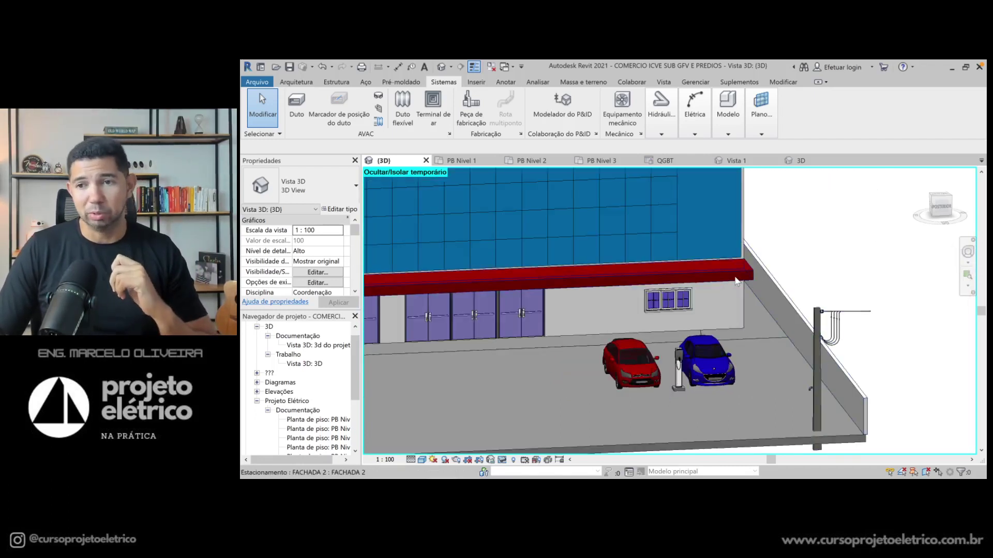
{"action": "middle_click_drag", "start_coordinate": [745, 250], "coordinate": [760, 316], "text": "shift"}
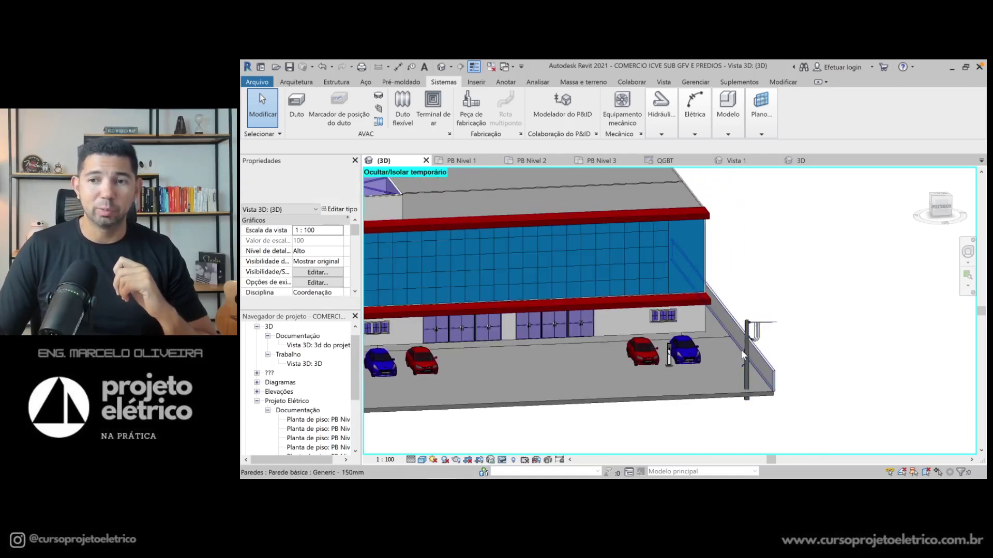
{"action": "scroll", "coordinate": [763, 331], "scroll_direction": "up", "scroll_amount": 2}
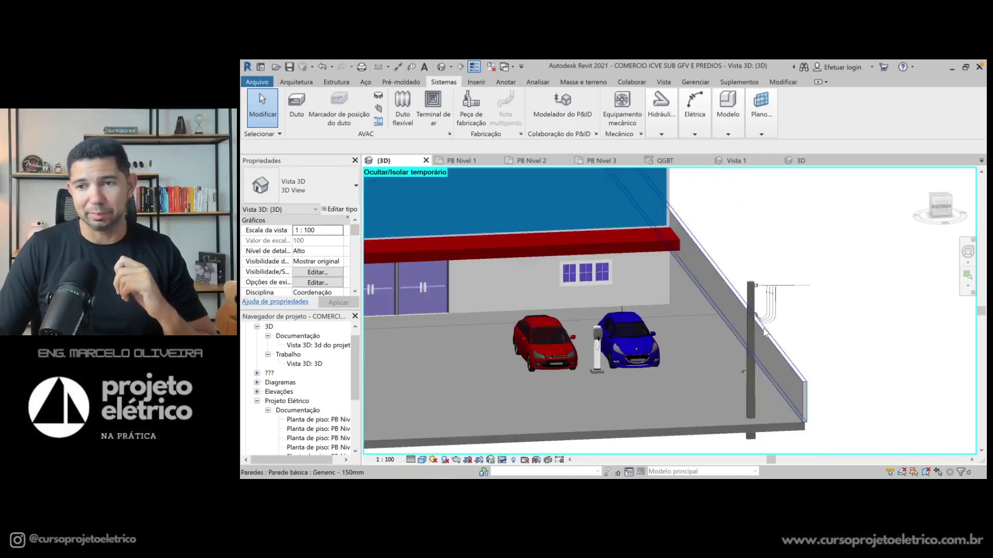
{"action": "scroll", "coordinate": [758, 335], "scroll_direction": "up", "scroll_amount": 1}
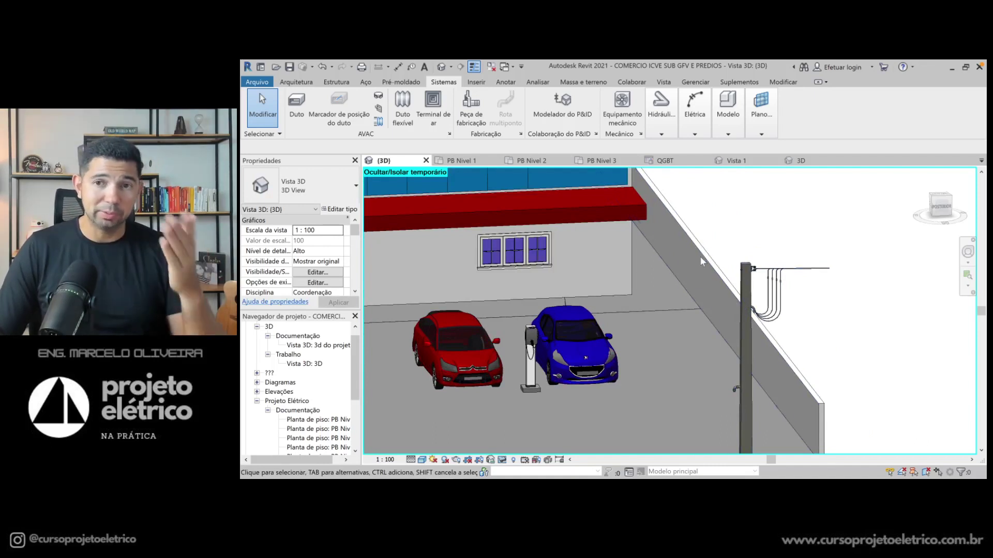
{"action": "scroll", "coordinate": [732, 261], "scroll_direction": "down", "scroll_amount": 3}
{"action": "mouse_move", "coordinate": [755, 225]}
{"action": "middle_mouse_down"}
{"action": "mouse_move", "coordinate": [785, 262]}
{"action": "mouse_move", "coordinate": [775, 300]}
{"action": "middle_mouse_up"}
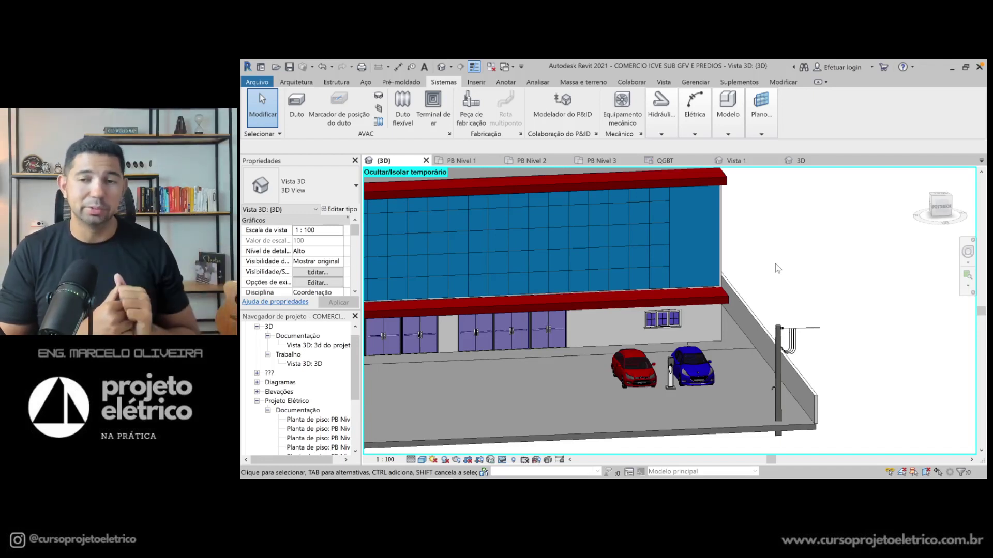
Orbit up and zoom close on the EV charger between the cars and the corner pole
{"action": "middle_click_drag", "start_coordinate": [727, 384], "coordinate": [715, 397], "text": "shift"}
{"action": "scroll", "coordinate": [728, 406], "scroll_direction": "up", "scroll_amount": 2}
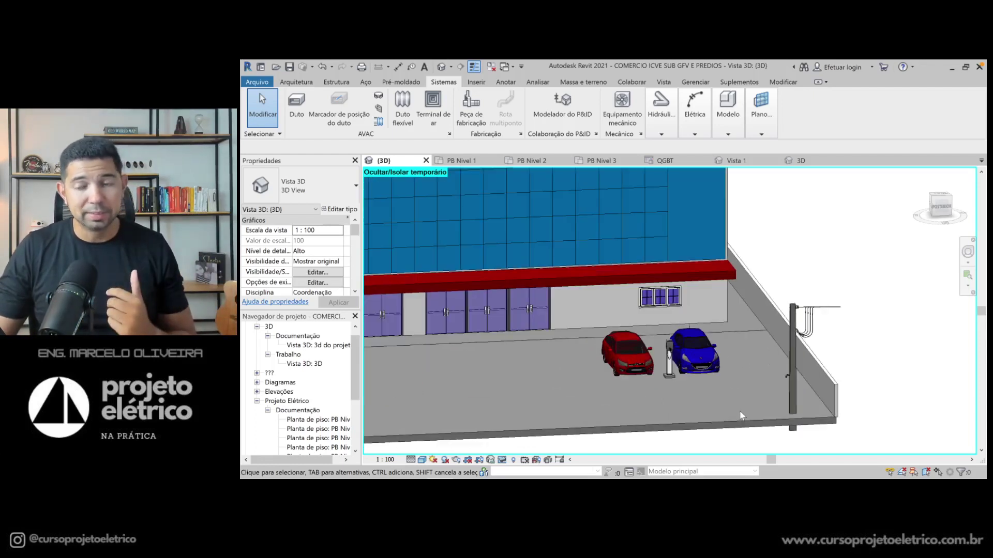
{"action": "scroll", "coordinate": [736, 415], "scroll_direction": "up", "scroll_amount": 1}
{"action": "scroll", "coordinate": [739, 403], "scroll_direction": "up", "scroll_amount": 1}
{"action": "scroll", "coordinate": [735, 399], "scroll_direction": "up", "scroll_amount": 1}
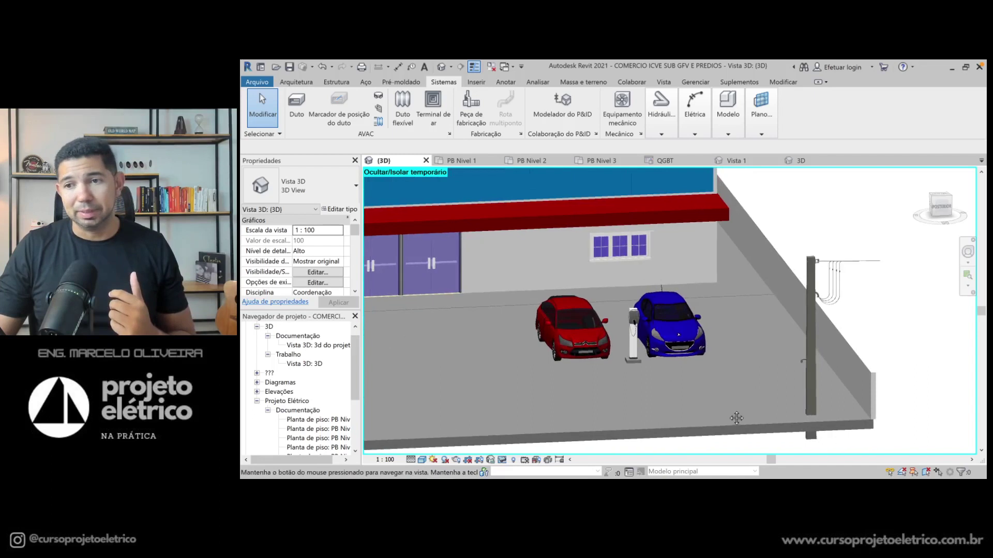
{"action": "scroll", "coordinate": [730, 395], "scroll_direction": "up", "scroll_amount": 1}
{"action": "scroll", "coordinate": [729, 394], "scroll_direction": "up", "scroll_amount": 2}
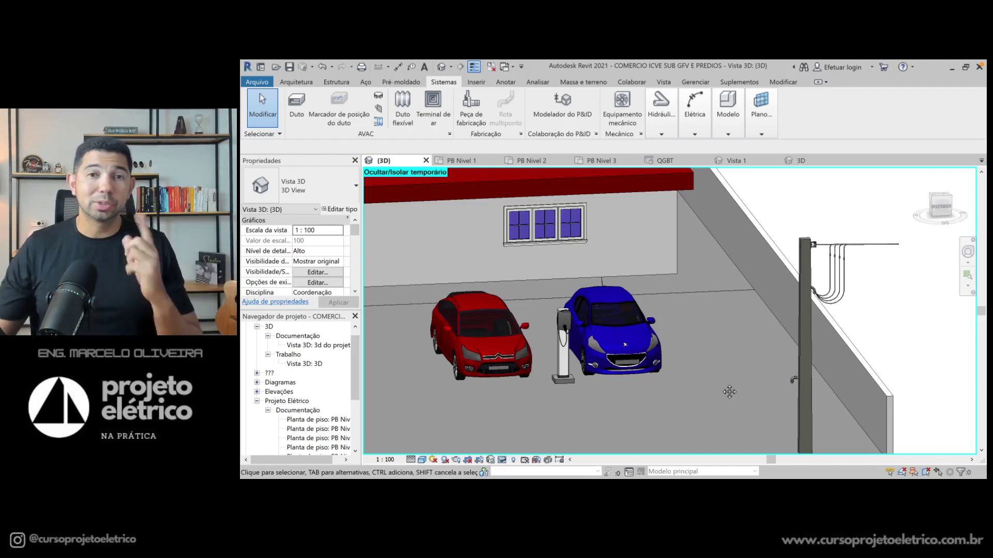
Zoom out and pan the 3D view to bring the building's left side into view
{"action": "scroll", "coordinate": [729, 391], "scroll_direction": "down", "scroll_amount": 2}
{"action": "scroll", "coordinate": [729, 391], "scroll_direction": "down", "scroll_amount": 2}
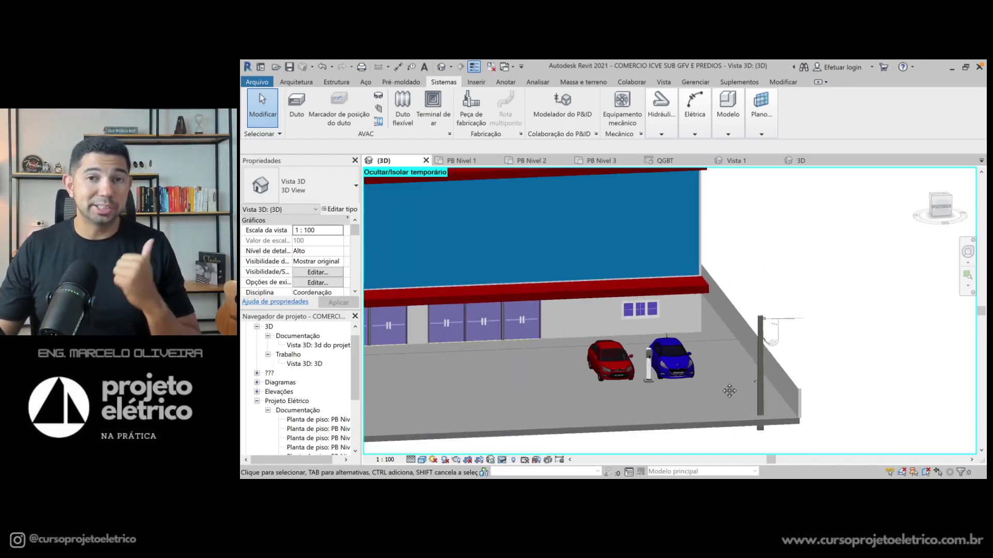
{"action": "scroll", "coordinate": [727, 390], "scroll_direction": "down", "scroll_amount": 1}
{"action": "mouse_move", "coordinate": [780, 288]}
{"action": "middle_mouse_down"}
{"action": "mouse_move", "coordinate": [856, 295]}
{"action": "mouse_move", "coordinate": [823, 278]}
{"action": "middle_mouse_up"}
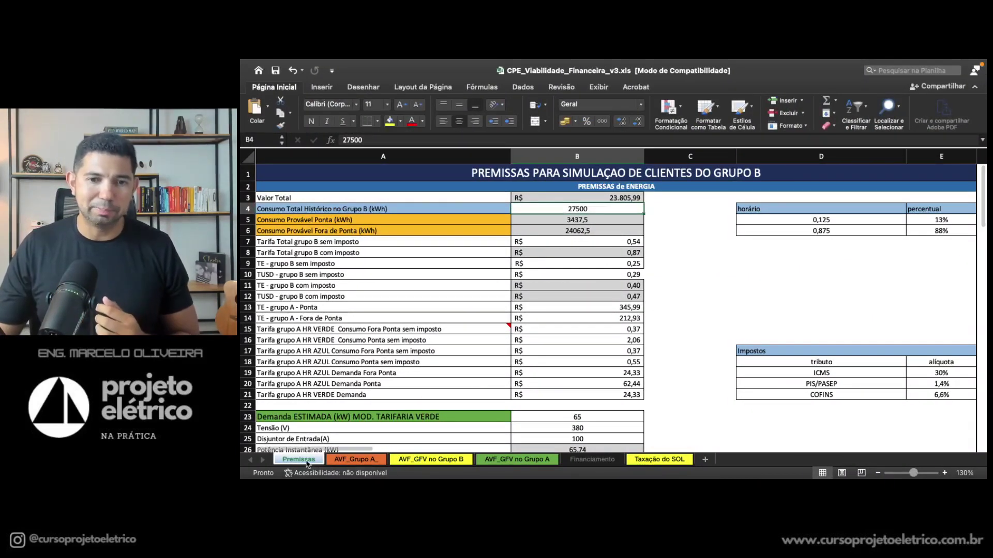
Select the Grupo B premises headings and scroll down to the Grupo A section and back
{"action": "mouse_move", "coordinate": [436, 175]}
{"action": "left_mouse_down"}
{"action": "mouse_move", "coordinate": [462, 193]}
{"action": "mouse_move", "coordinate": [461, 174]}
{"action": "left_mouse_up"}
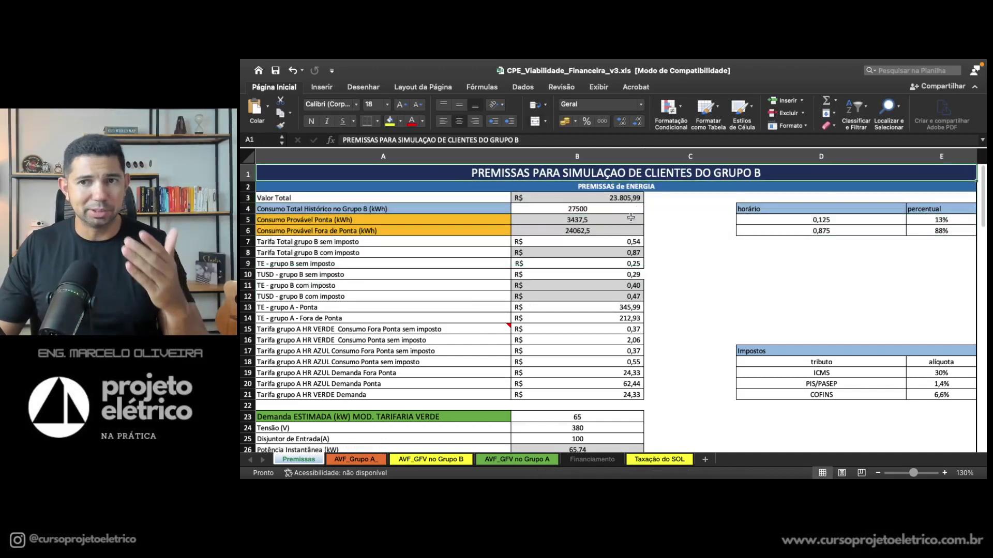
{"action": "scroll", "coordinate": [521, 236], "scroll_direction": "down", "scroll_amount": 10}
{"action": "left_click_drag", "start_coordinate": [495, 189], "coordinate": [513, 256]}
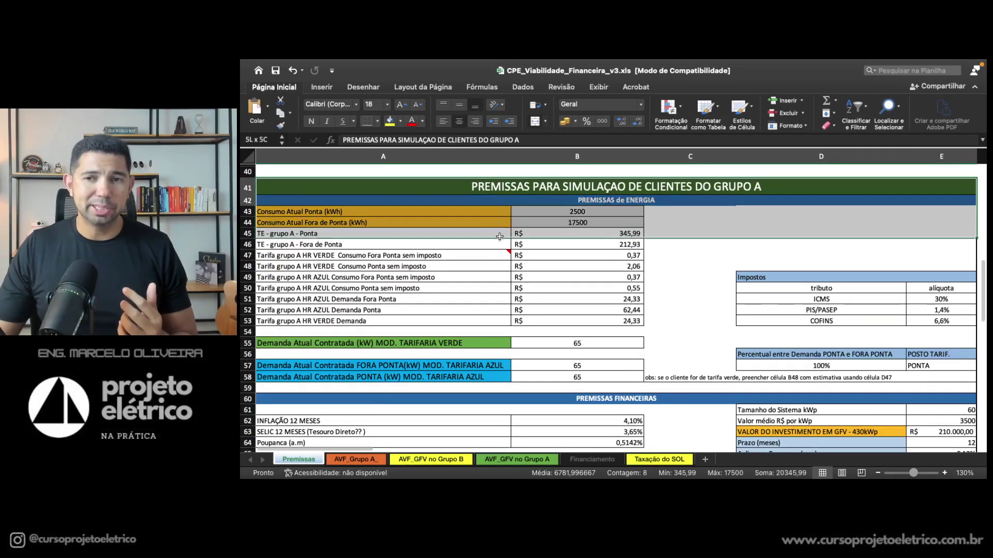
{"action": "scroll", "coordinate": [513, 258], "scroll_direction": "down", "scroll_amount": 3}
{"action": "scroll", "coordinate": [513, 259], "scroll_direction": "down", "scroll_amount": 5}
{"action": "scroll", "coordinate": [513, 263], "scroll_direction": "up", "scroll_amount": 15}
{"action": "scroll", "coordinate": [513, 270], "scroll_direction": "up", "scroll_amount": 5}
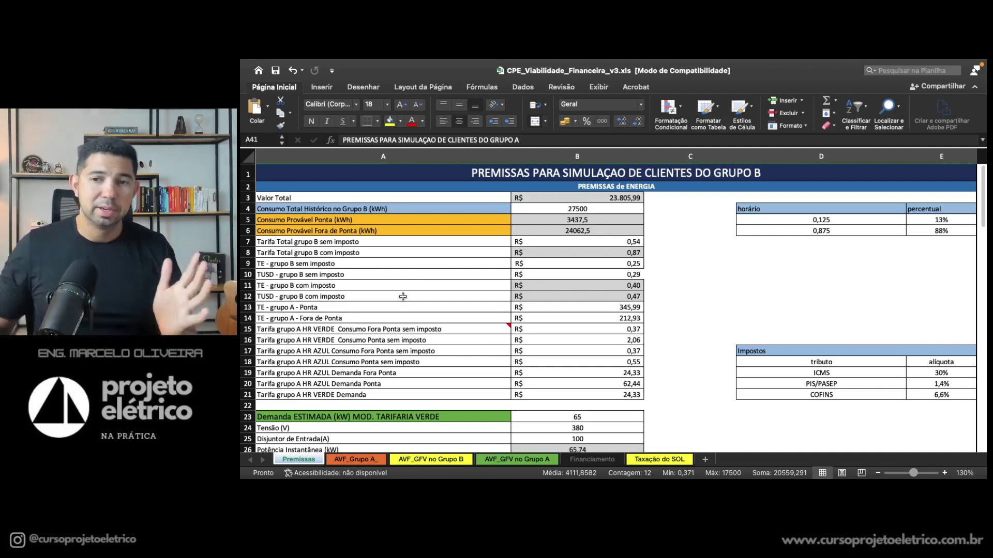
Highlight the Grupo A tariffs, select the 27500 consumption in B4, and zoom to about 228%
{"action": "left_click_drag", "start_coordinate": [565, 307], "coordinate": [574, 396]}
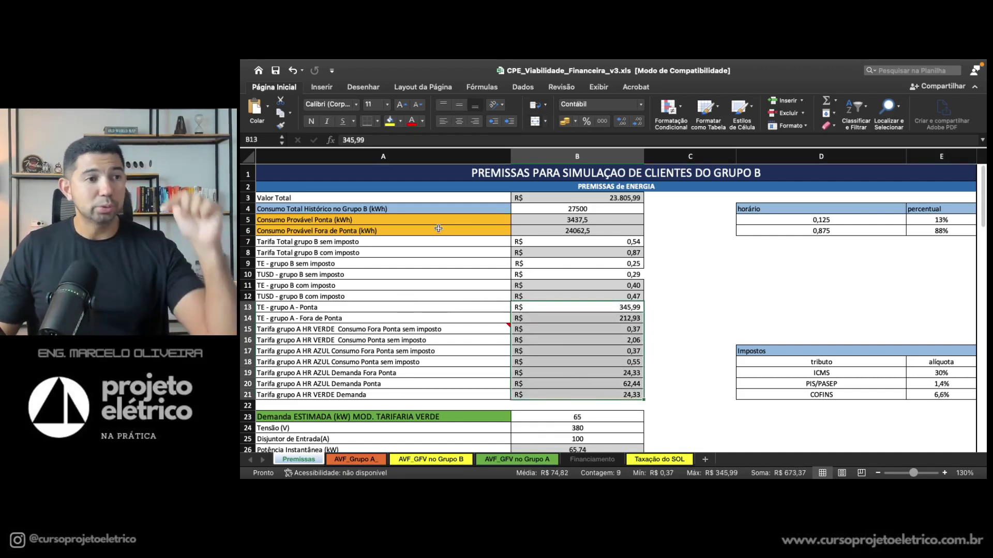
{"action": "left_click", "coordinate": [542, 214]}
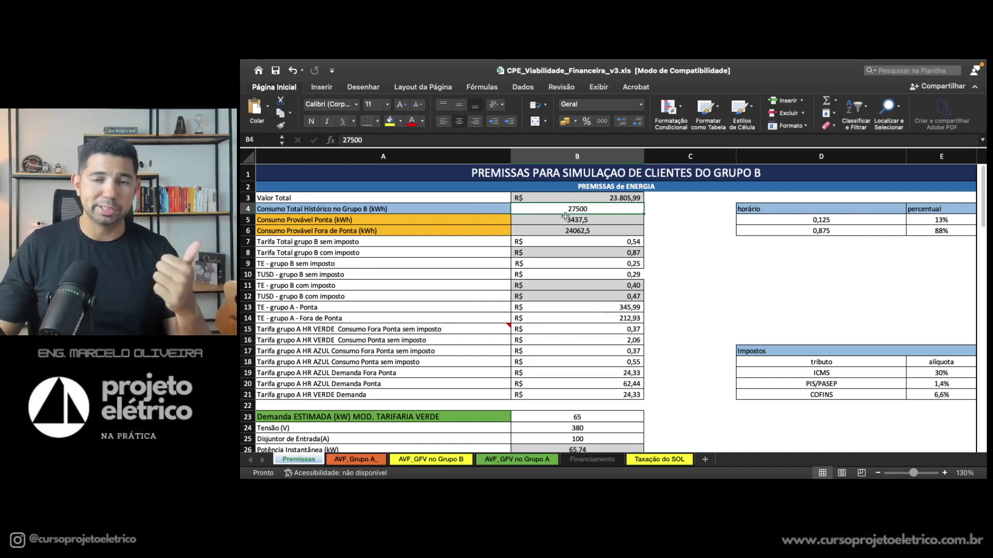
{"action": "left_click_drag", "start_coordinate": [913, 473], "coordinate": [920, 474]}
{"action": "scroll", "coordinate": [616, 340], "scroll_direction": "right", "scroll_amount": 10}
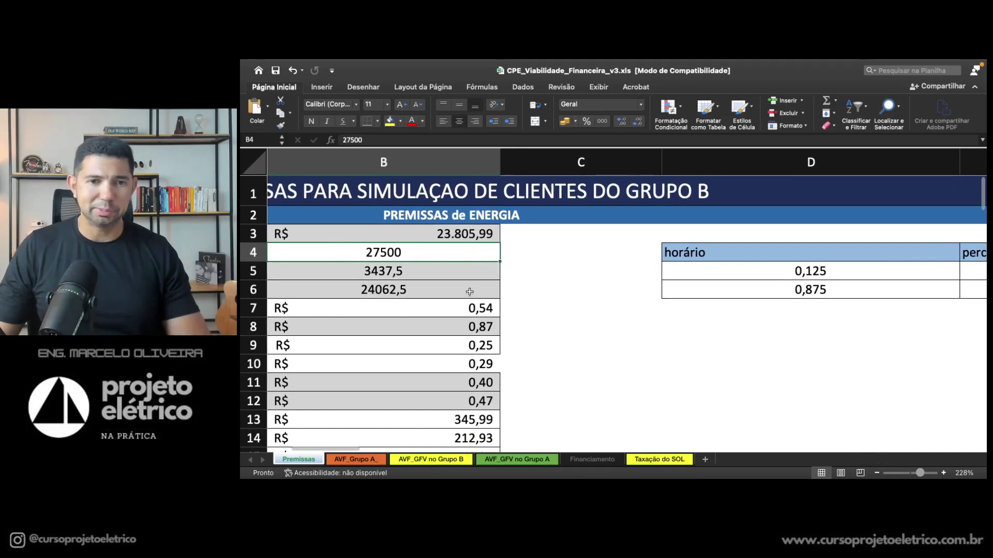
Enter 32500 kWh as the Grupo B historical consumption in B4, then zoom back out
{"action": "scroll", "coordinate": [469, 292], "scroll_direction": "left", "scroll_amount": 10}
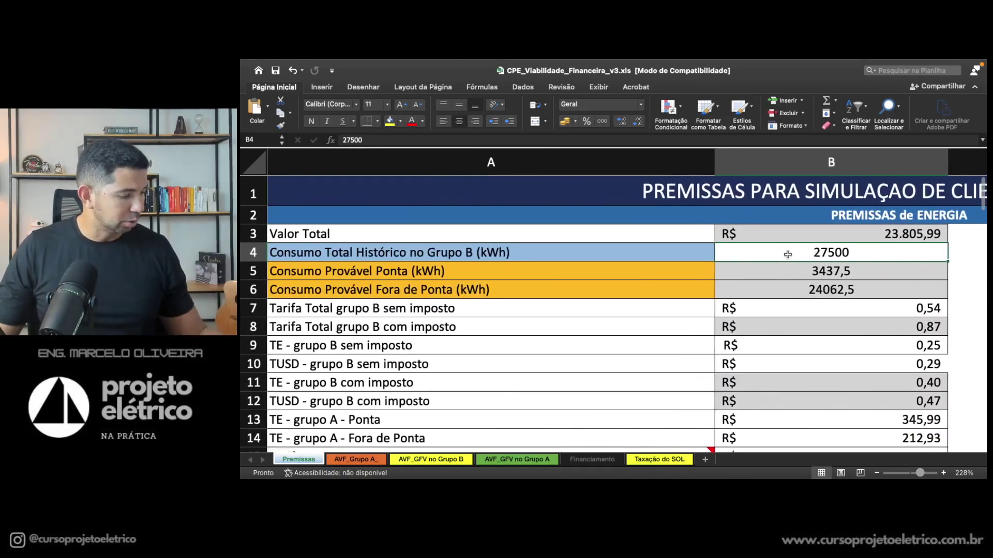
{"action": "type", "text": "325"}
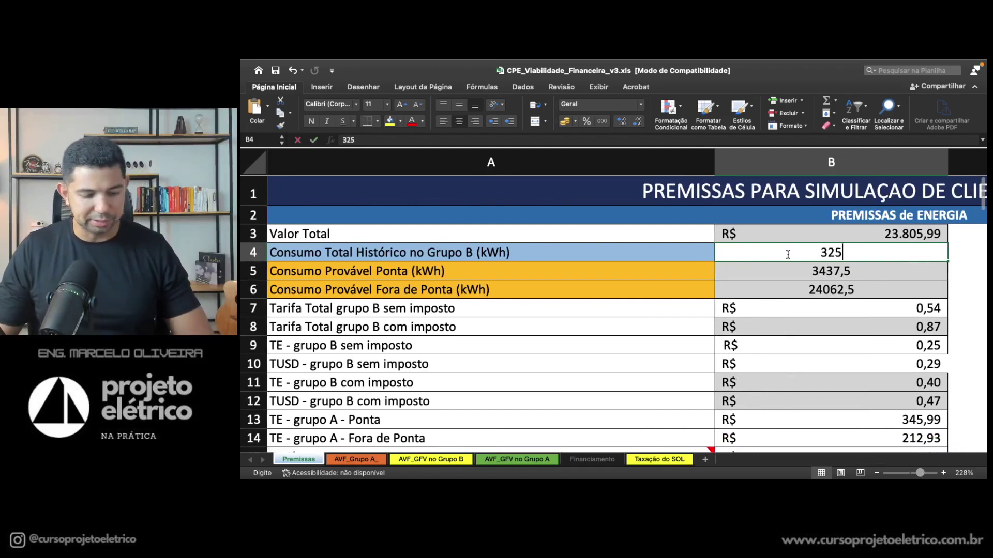
{"action": "type", "text": "00"}
{"action": "key", "text": "Return"}
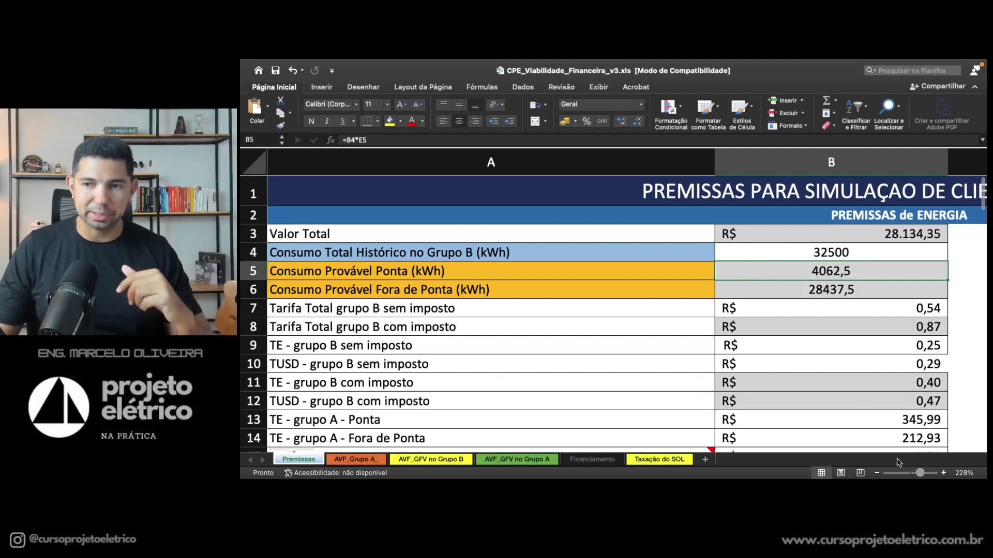
{"action": "left_click_drag", "start_coordinate": [920, 473], "coordinate": [911, 474]}
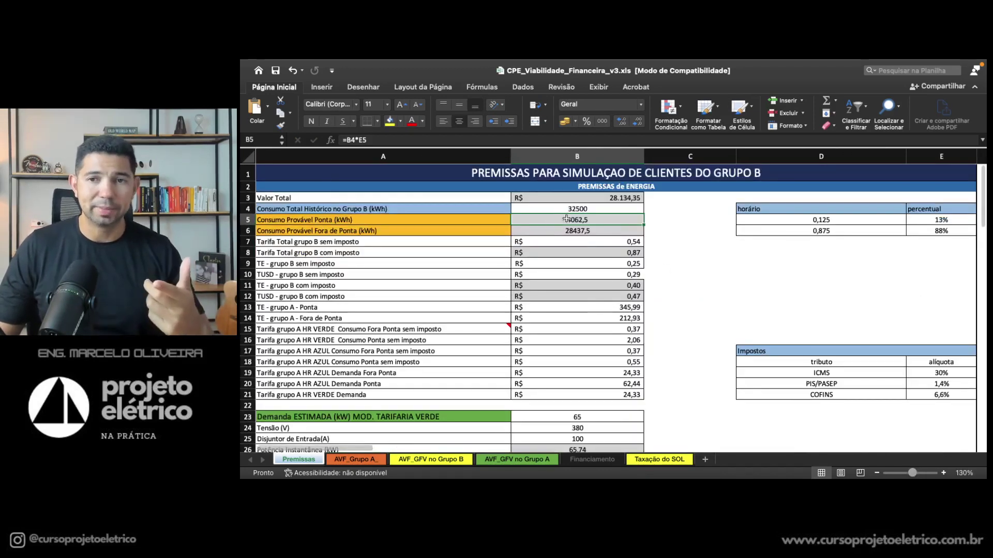
Select the peak and off-peak consumption rows and view B5's formula =B4*E5
{"action": "left_click_drag", "start_coordinate": [479, 218], "coordinate": [517, 219]}
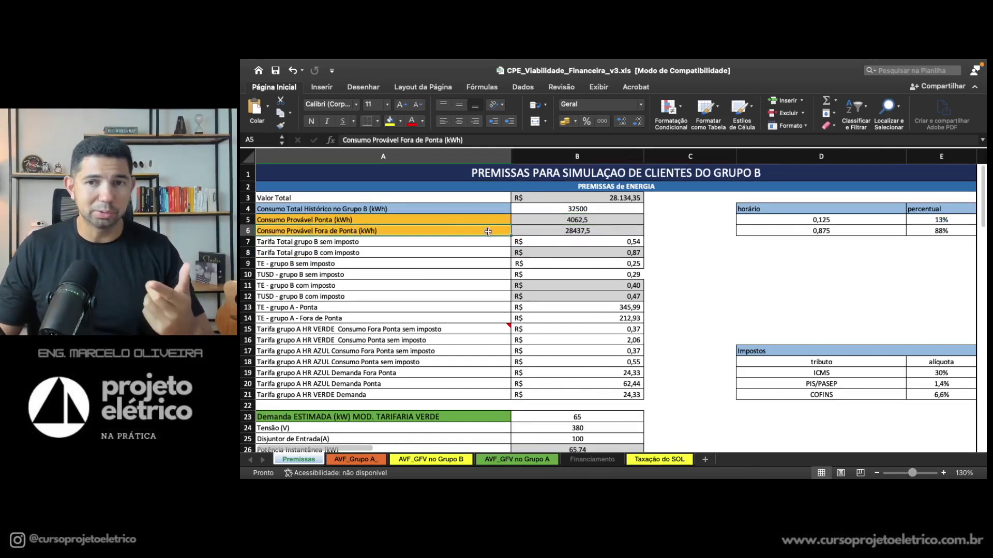
{"action": "left_click_drag", "start_coordinate": [462, 233], "coordinate": [528, 232]}
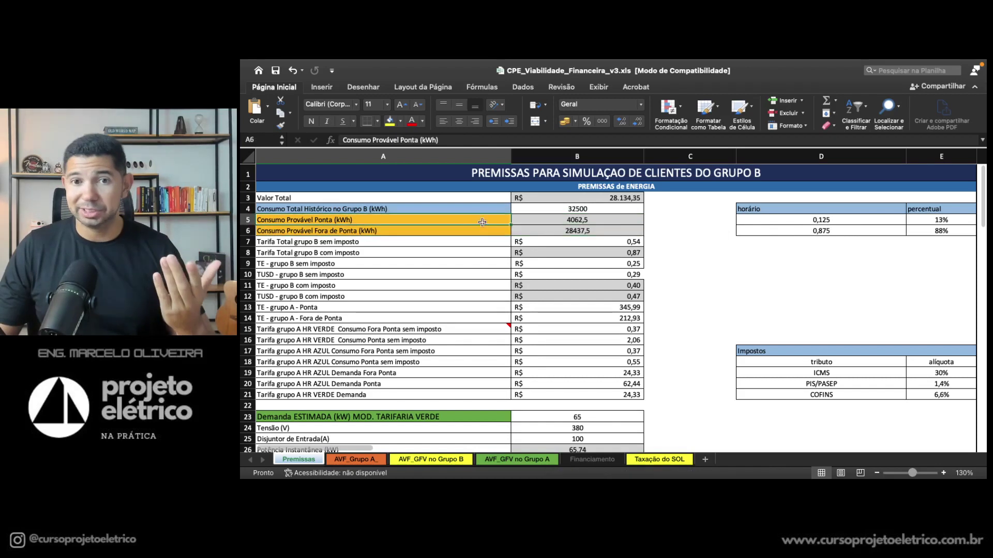
{"action": "left_click_drag", "start_coordinate": [467, 221], "coordinate": [531, 228]}
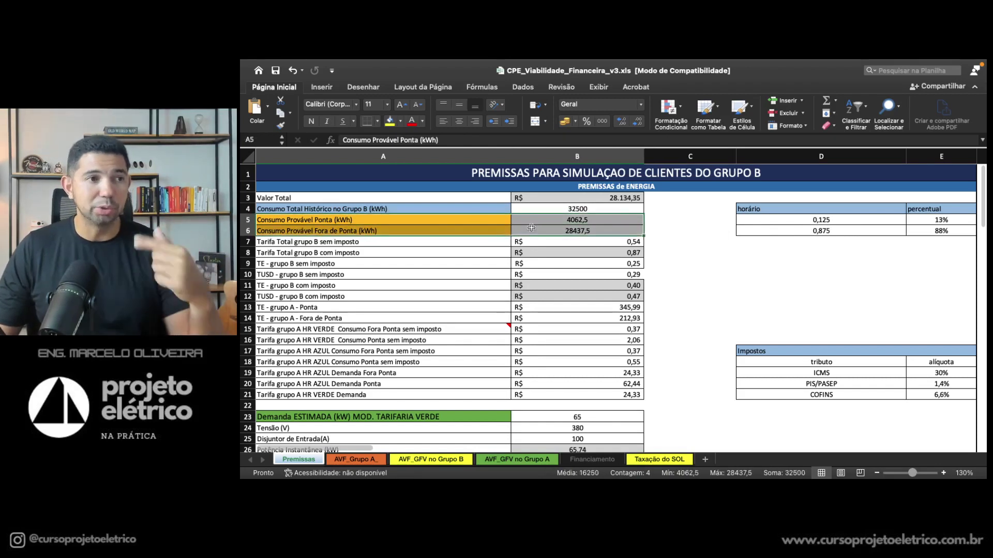
{"action": "left_click", "coordinate": [579, 221]}
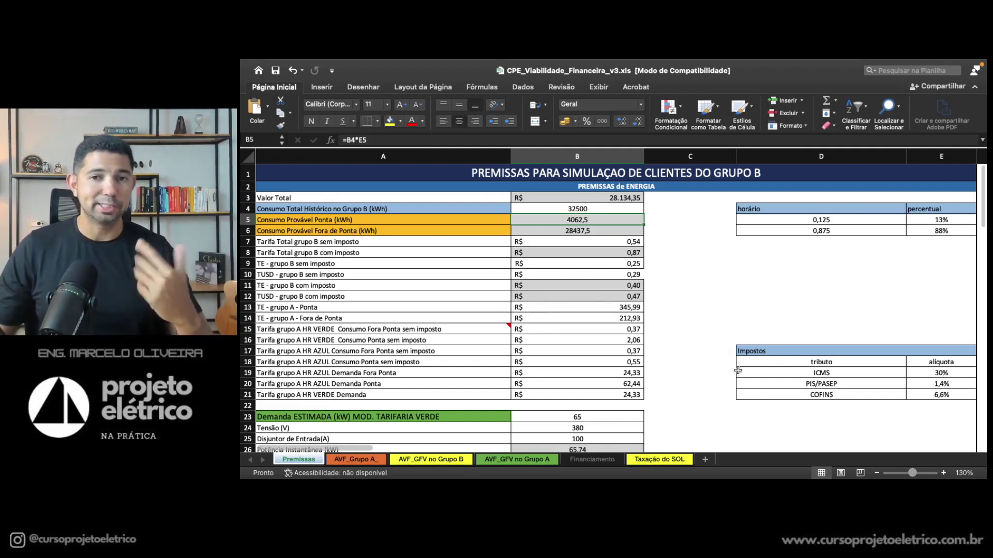
Zoom in and select the 0,125 and 0,875 hourly shares in E5:E6, then scroll back left
{"action": "left_click_drag", "start_coordinate": [912, 473], "coordinate": [915, 472]}
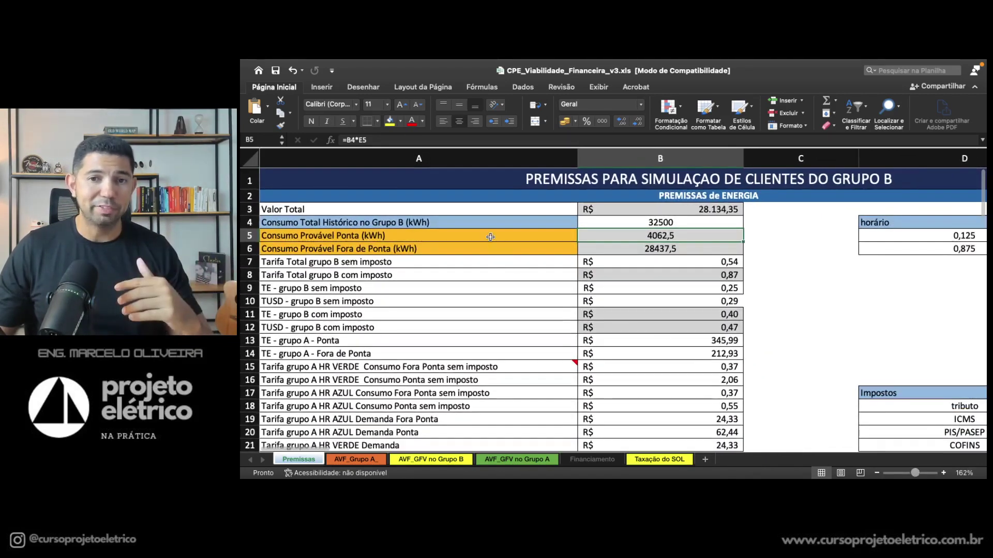
{"action": "left_click_drag", "start_coordinate": [490, 237], "coordinate": [490, 246]}
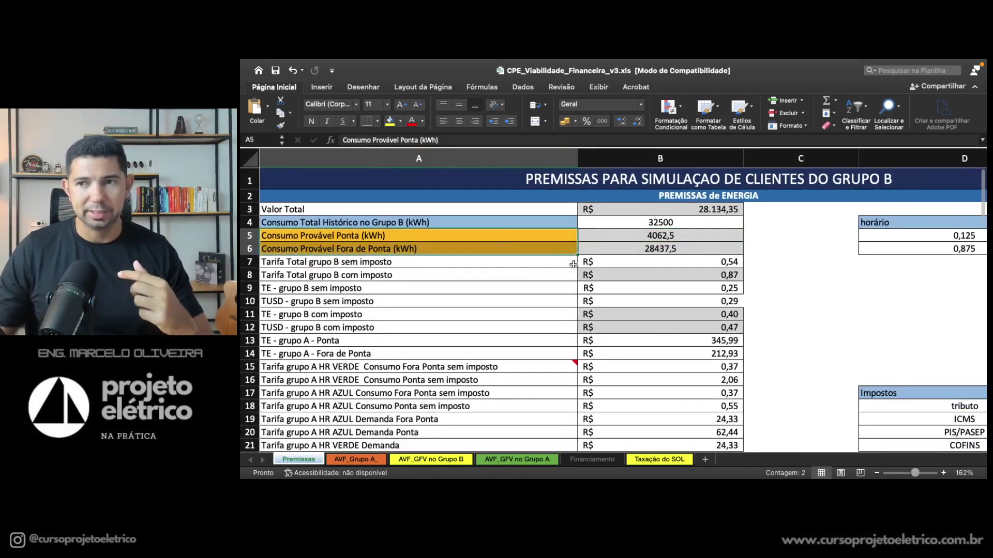
{"action": "scroll", "coordinate": [573, 264], "scroll_direction": "right", "scroll_amount": 3}
{"action": "scroll", "coordinate": [573, 264], "scroll_direction": "right", "scroll_amount": 2}
{"action": "scroll", "coordinate": [573, 264], "scroll_direction": "right", "scroll_amount": 2}
{"action": "left_click", "coordinate": [890, 237]}
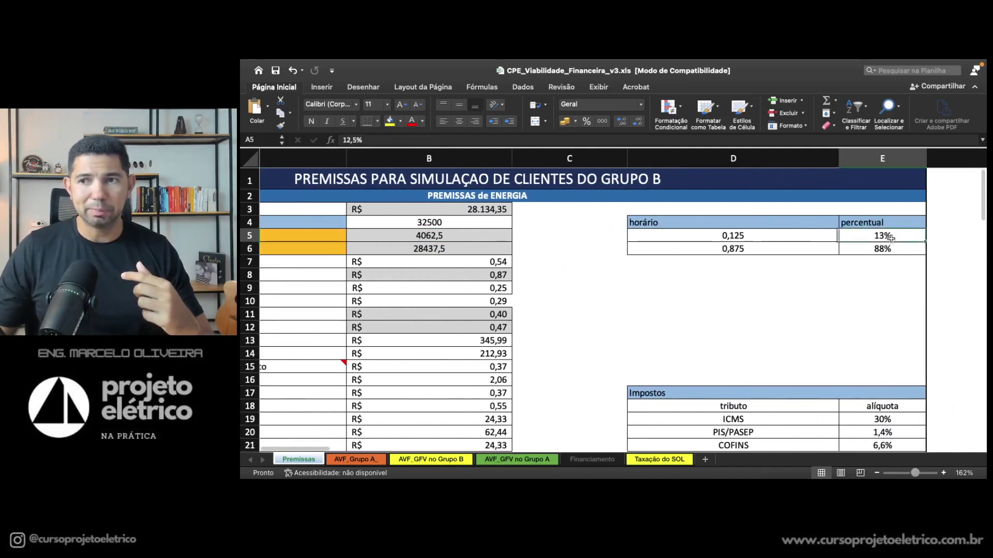
{"action": "left_click_drag", "start_coordinate": [890, 237], "coordinate": [885, 250]}
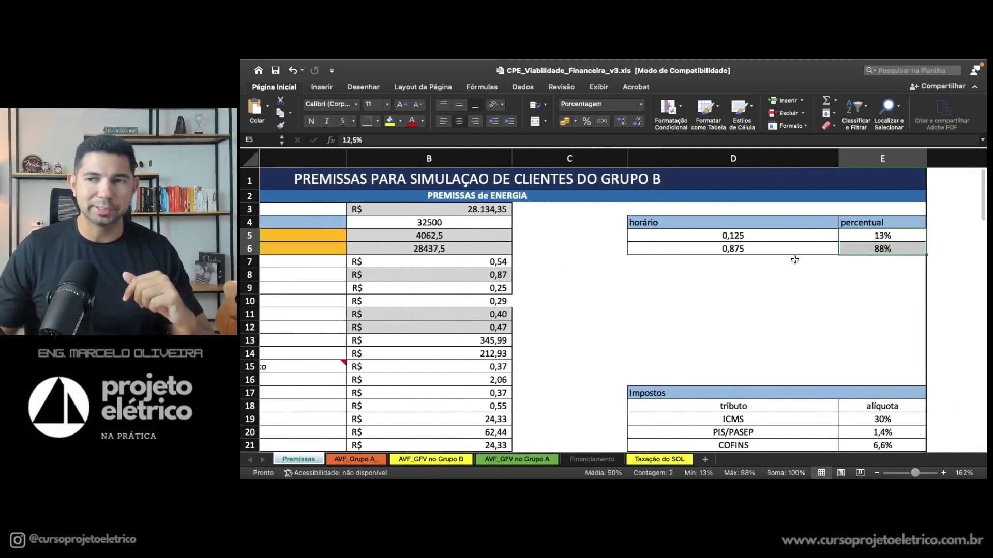
{"action": "scroll", "coordinate": [795, 259], "scroll_direction": "left", "scroll_amount": 2}
{"action": "scroll", "coordinate": [794, 259], "scroll_direction": "left", "scroll_amount": 1}
{"action": "scroll", "coordinate": [794, 259], "scroll_direction": "left", "scroll_amount": 3}
{"action": "scroll", "coordinate": [796, 257], "scroll_direction": "left", "scroll_amount": 1}
{"action": "scroll", "coordinate": [797, 259], "scroll_direction": "left", "scroll_amount": 1}
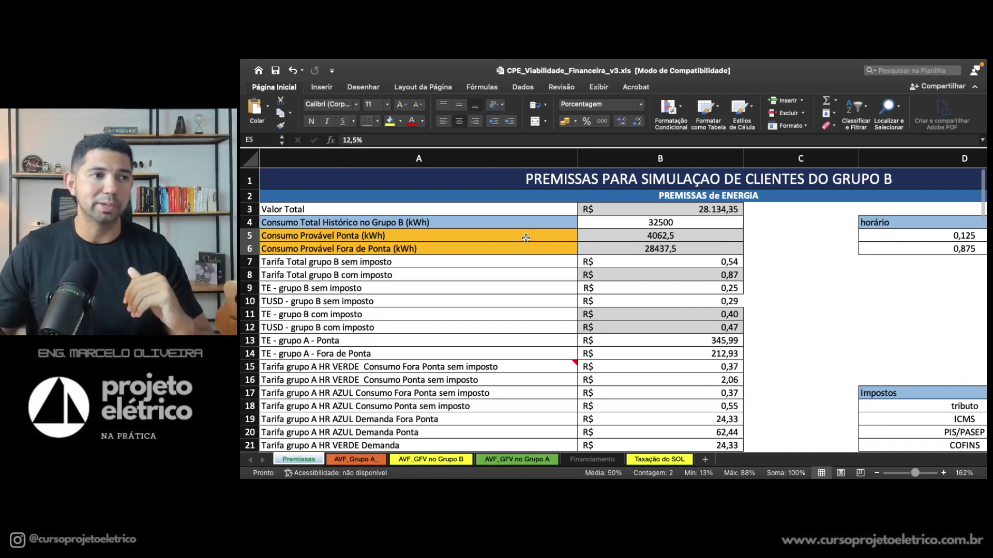
{"action": "left_click_drag", "start_coordinate": [525, 223], "coordinate": [568, 288]}
{"action": "scroll", "coordinate": [776, 362], "scroll_direction": "up", "scroll_amount": 2, "text": "ctrl"}
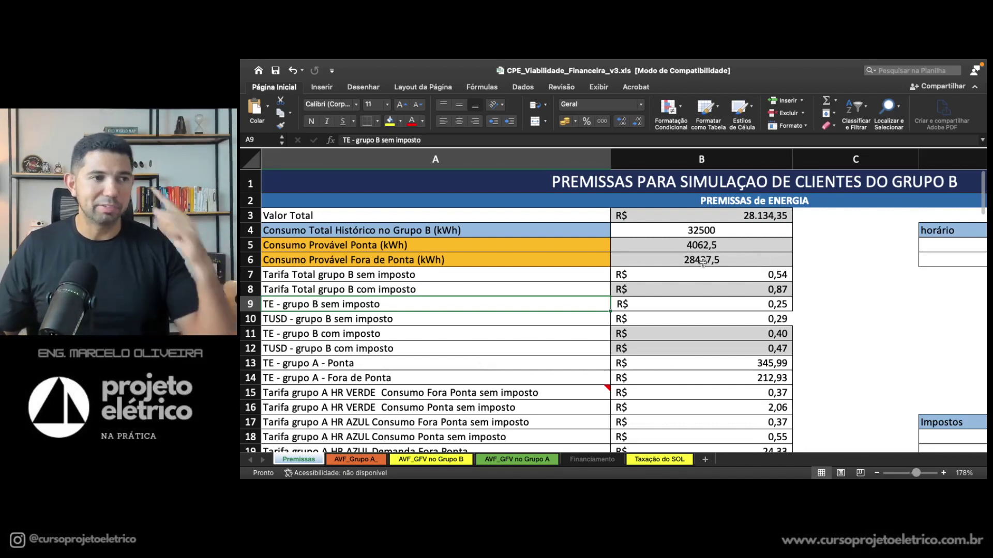
Select the consumption rows, scroll down to the demand block, and check the 100 A input breaker
{"action": "left_click_drag", "start_coordinate": [574, 233], "coordinate": [620, 260]}
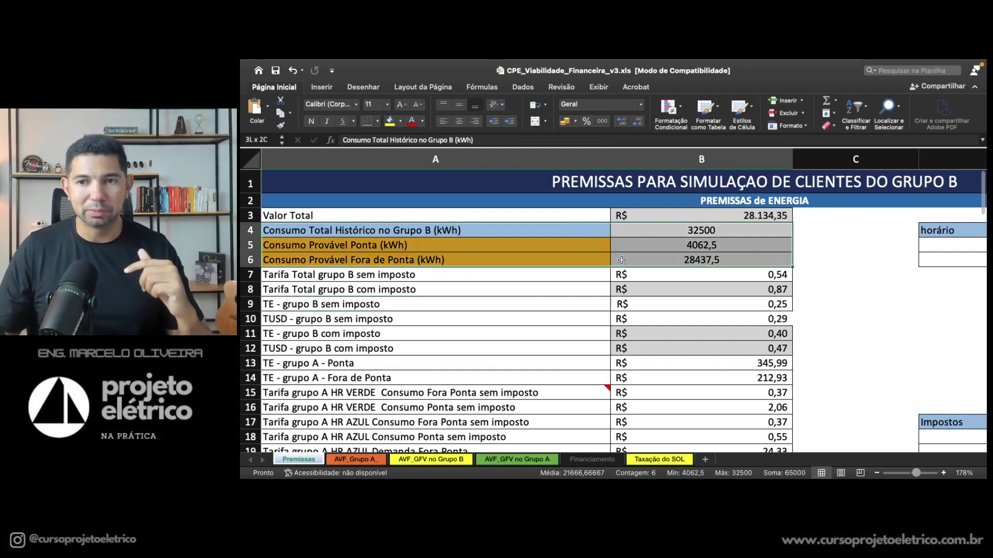
{"action": "left_click", "coordinate": [593, 241]}
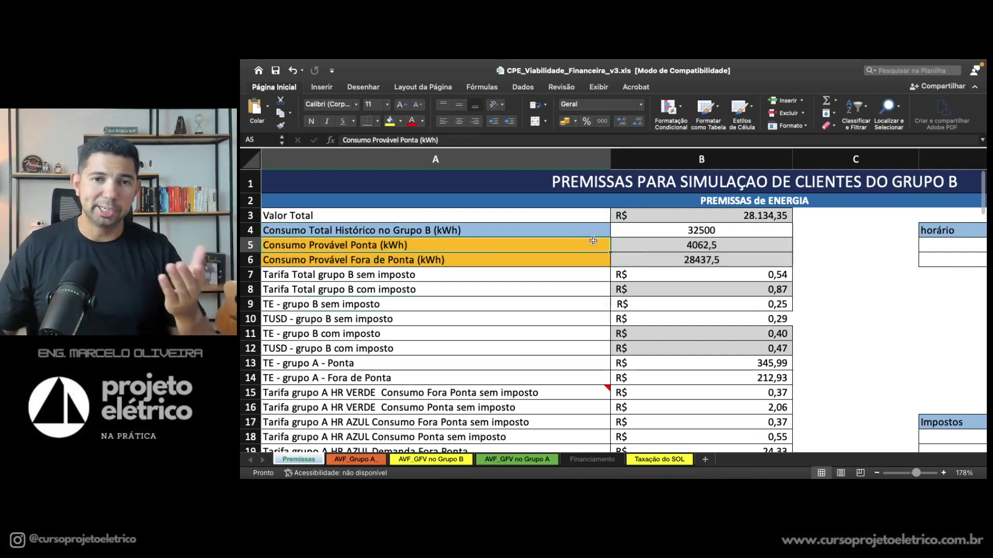
{"action": "scroll", "coordinate": [568, 259], "scroll_direction": "down", "scroll_amount": 5}
{"action": "scroll", "coordinate": [579, 264], "scroll_direction": "down", "scroll_amount": 2}
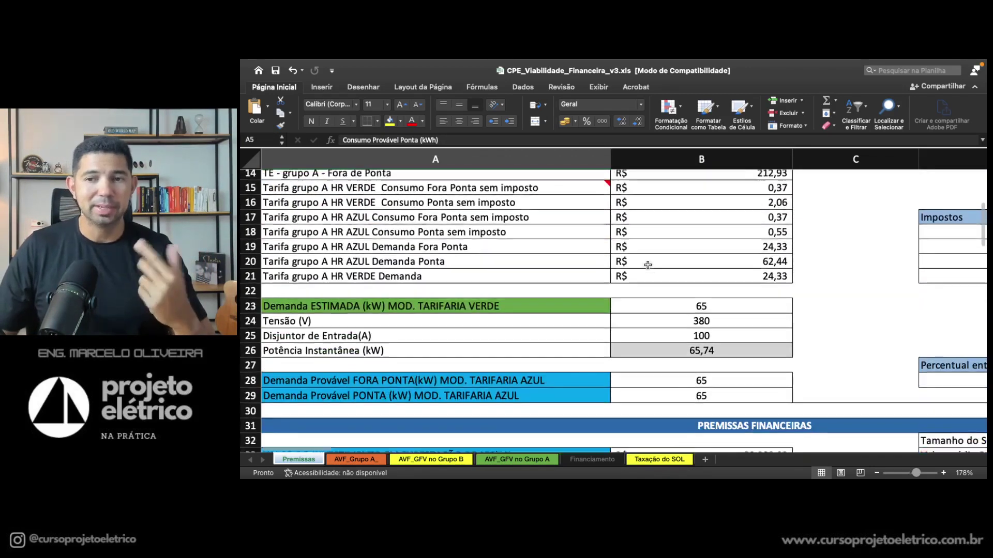
{"action": "scroll", "coordinate": [583, 304], "scroll_direction": "down", "scroll_amount": 1}
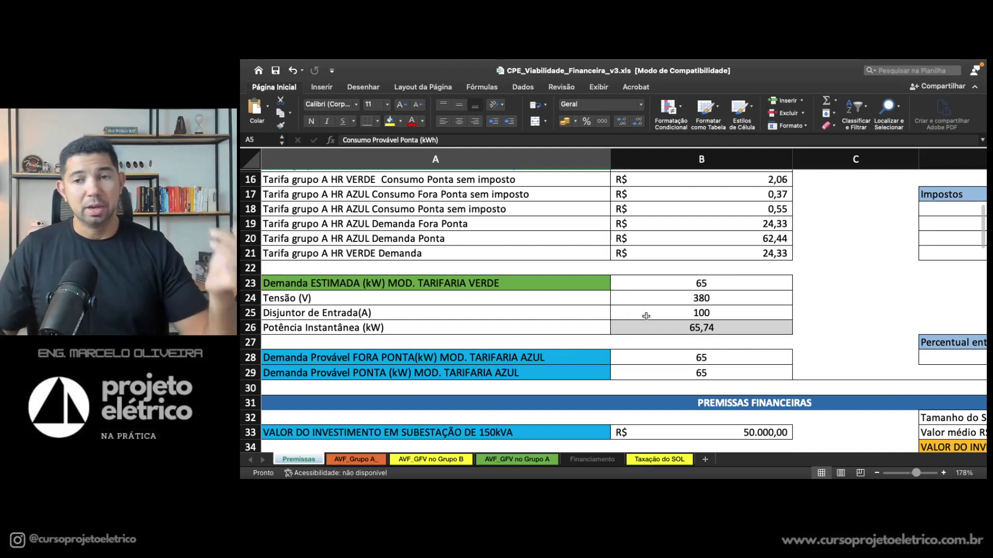
{"action": "left_click", "coordinate": [672, 315]}
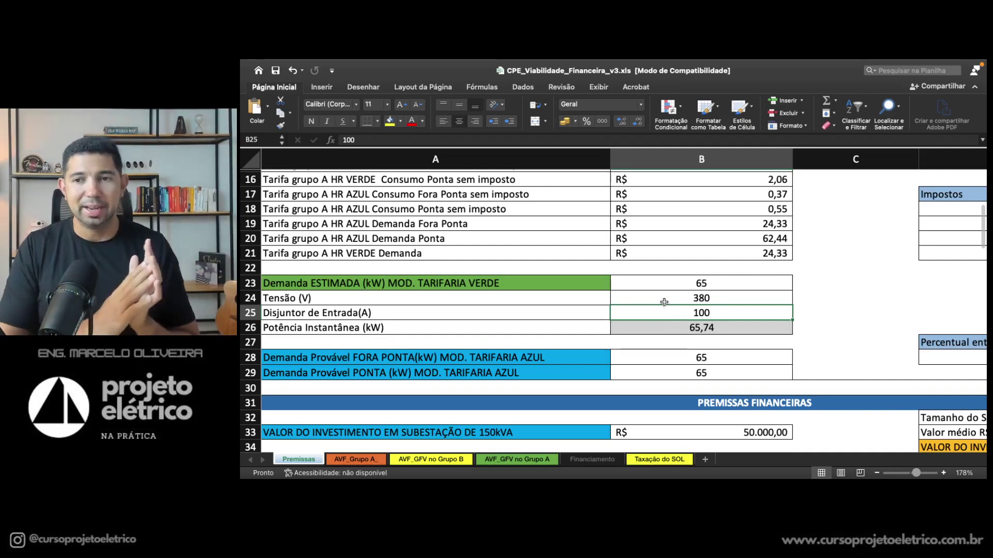
Inspect the instantaneous power formula in B26 and the 65 kW estimated demand in B23
{"action": "left_click", "coordinate": [675, 326]}
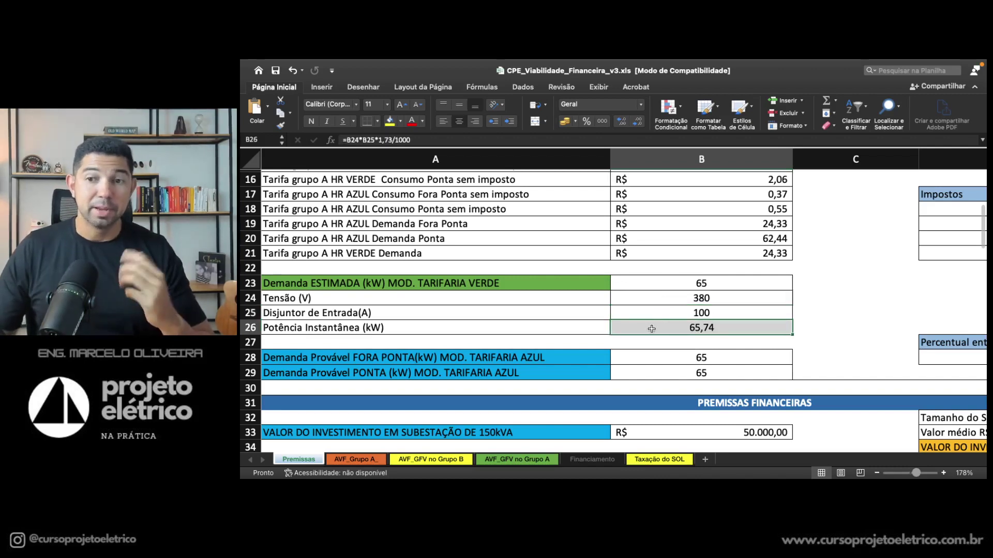
{"action": "left_click_drag", "start_coordinate": [861, 328], "coordinate": [694, 334]}
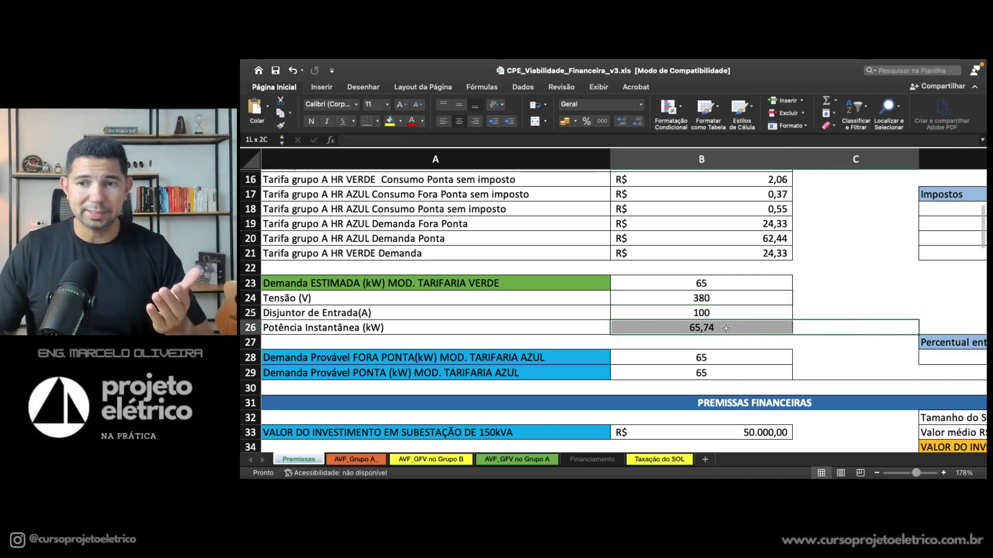
{"action": "left_click", "coordinate": [809, 282]}
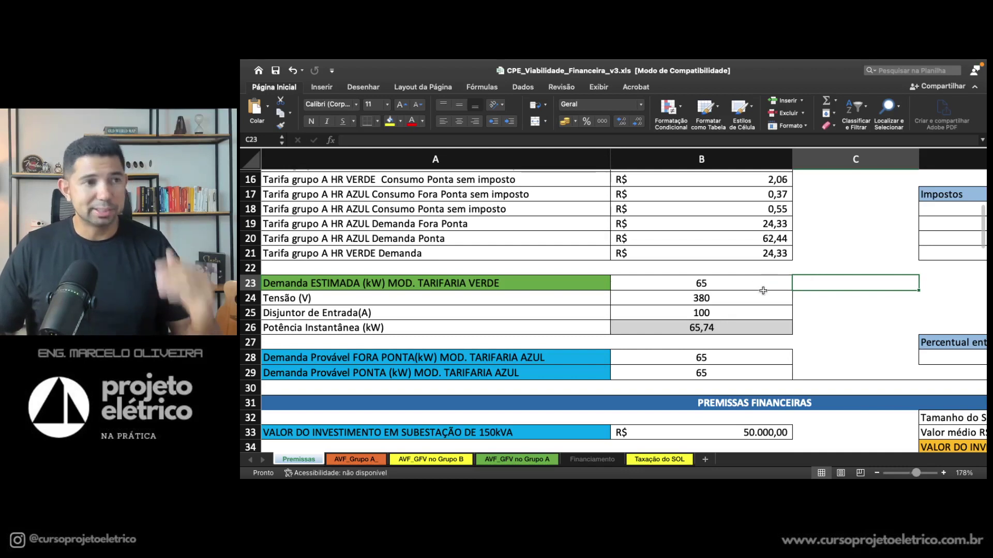
{"action": "left_click", "coordinate": [641, 285]}
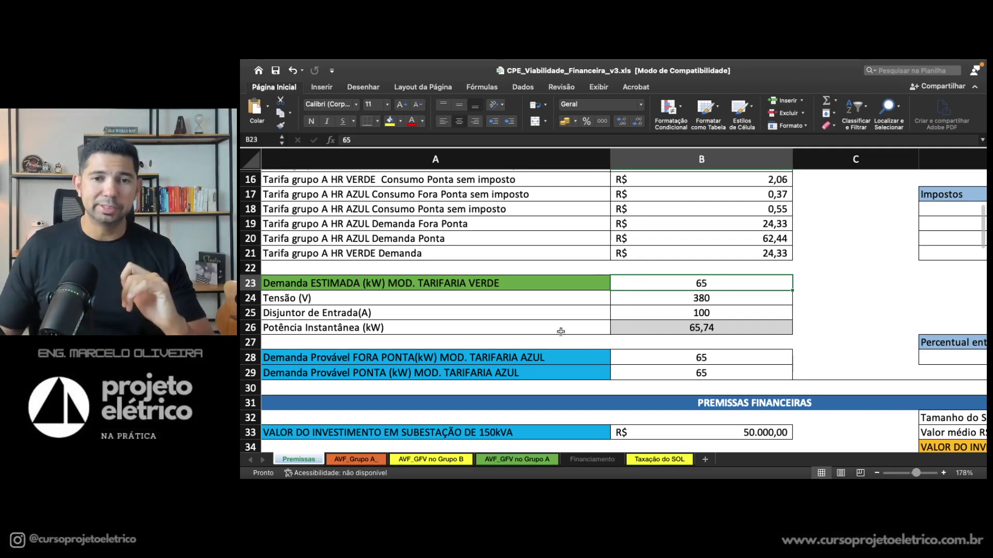
Confirm the off-peak demand references B23, then return to the top of the sheet
{"action": "key", "text": "Left"}
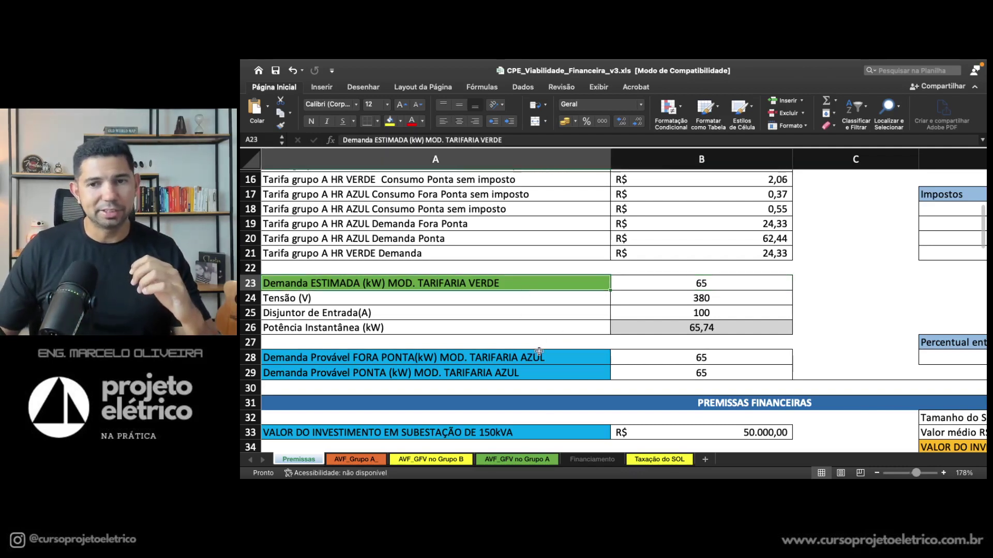
{"action": "key", "text": "Down"}
{"action": "key", "text": "Down"}
{"action": "key", "text": "Down"}
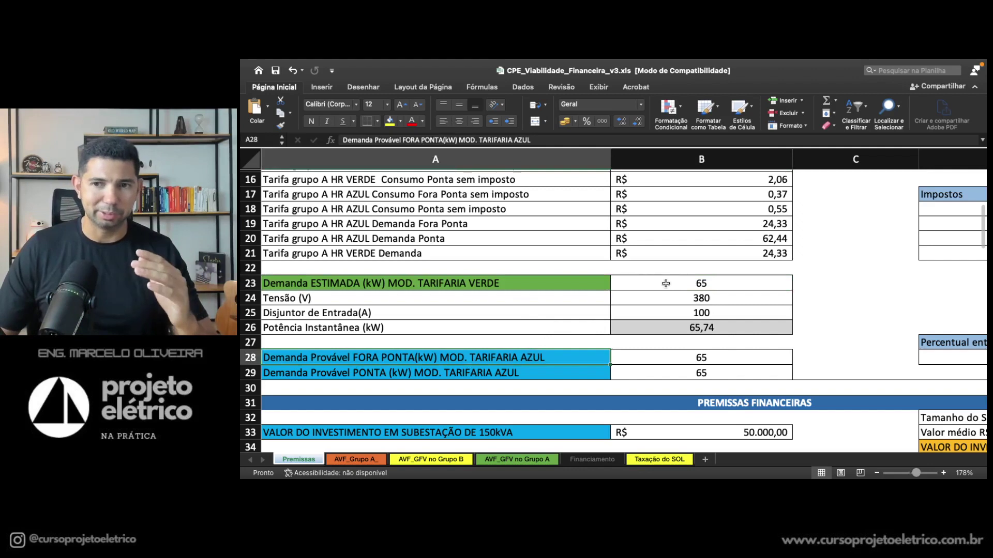
{"action": "left_click", "coordinate": [665, 283]}
{"action": "left_click", "coordinate": [683, 362]}
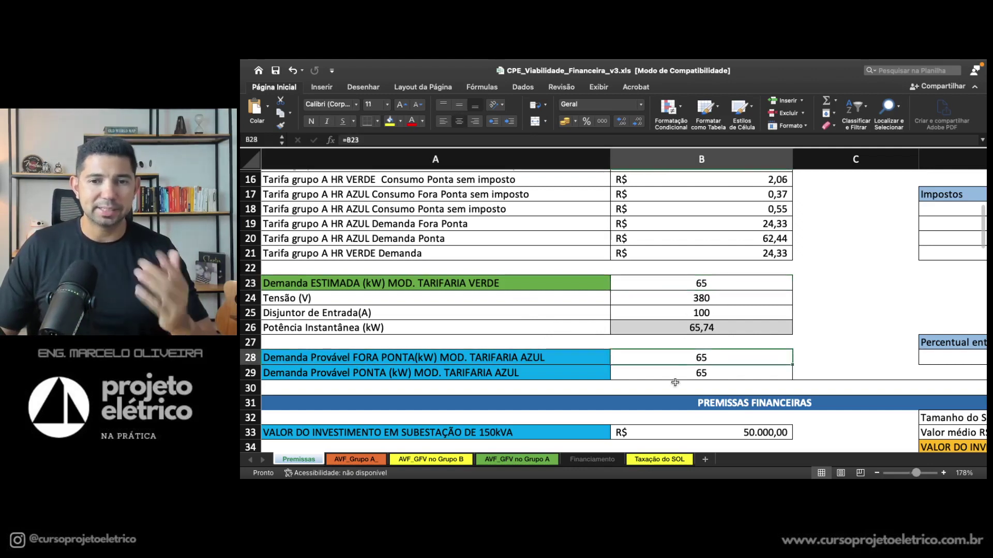
{"action": "left_click", "coordinate": [675, 384]}
{"action": "left_click", "coordinate": [614, 285]}
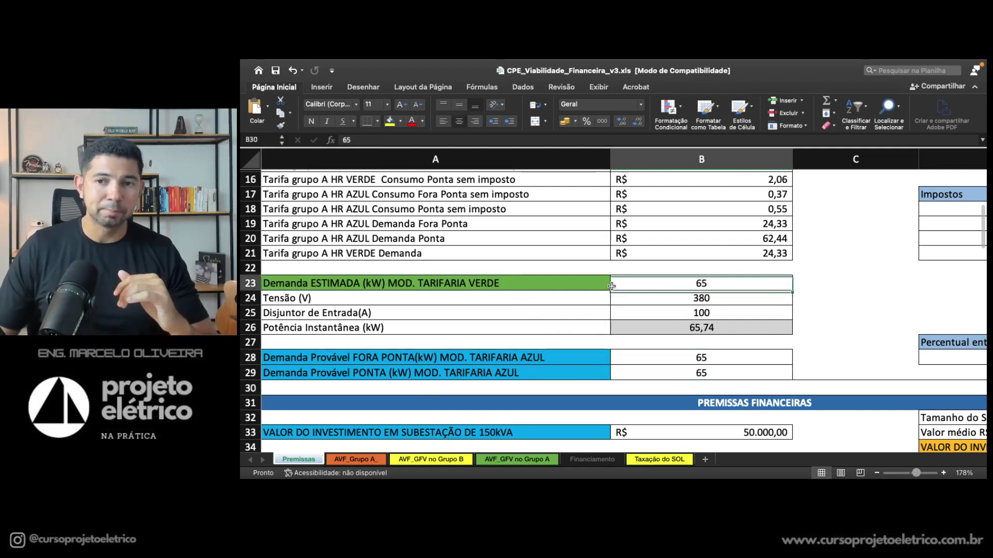
{"action": "scroll", "coordinate": [600, 299], "scroll_direction": "up", "scroll_amount": 5}
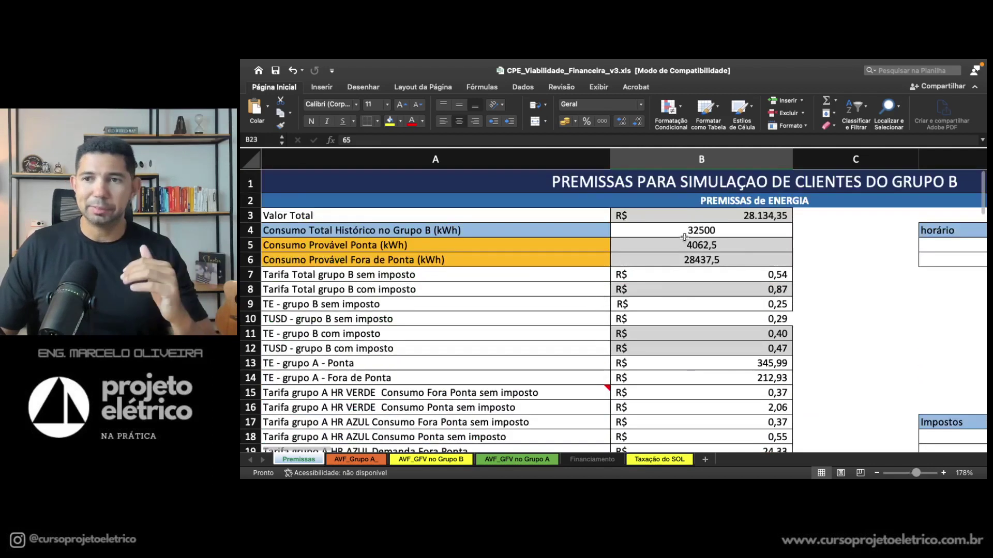
Zoom out to 117% and select A1:E27 to view the whole premises table
{"action": "scroll", "coordinate": [714, 325], "scroll_direction": "down", "scroll_amount": 1}
{"action": "scroll", "coordinate": [736, 334], "scroll_direction": "up", "scroll_amount": 1}
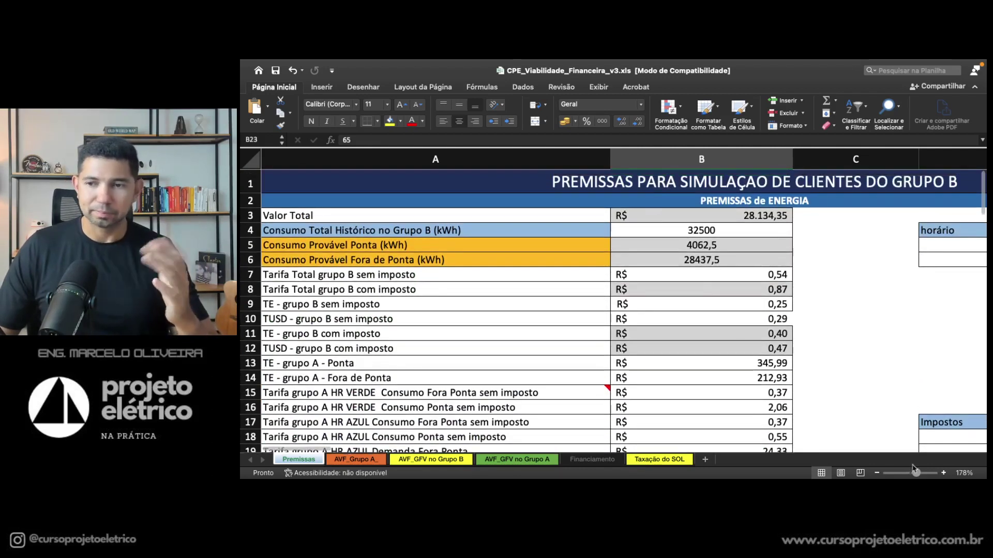
{"action": "left_click_drag", "start_coordinate": [915, 474], "coordinate": [911, 473]}
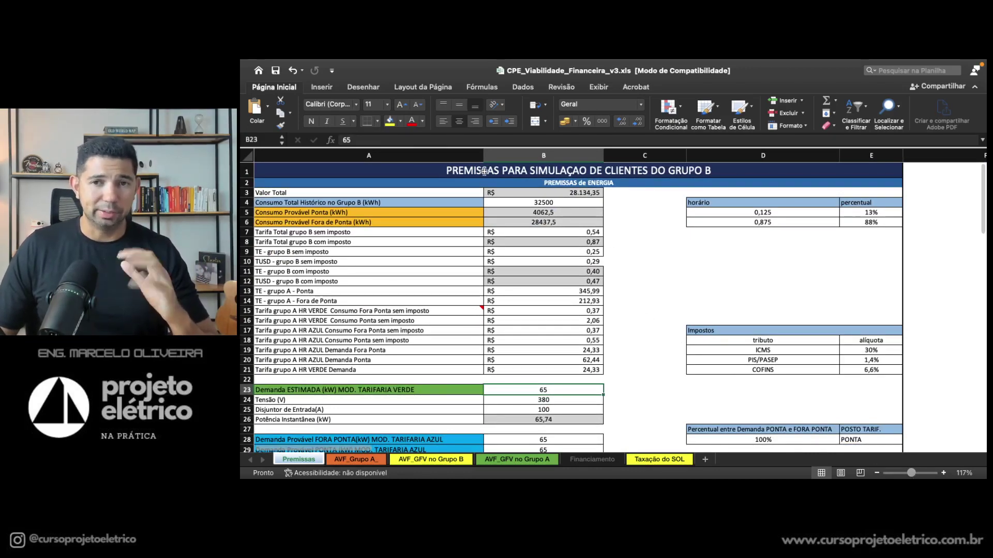
{"action": "left_click_drag", "start_coordinate": [407, 177], "coordinate": [441, 428]}
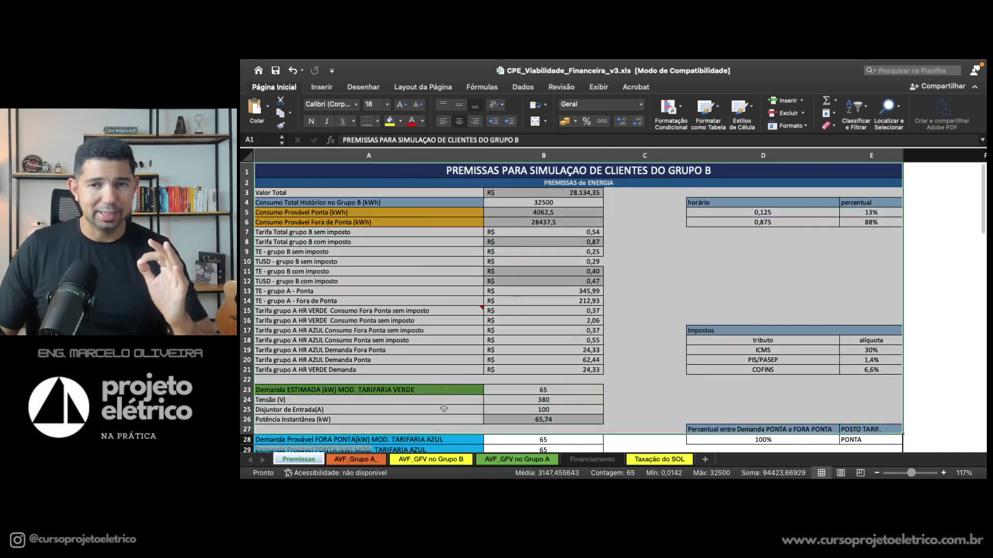
{"action": "left_click", "coordinate": [441, 257]}
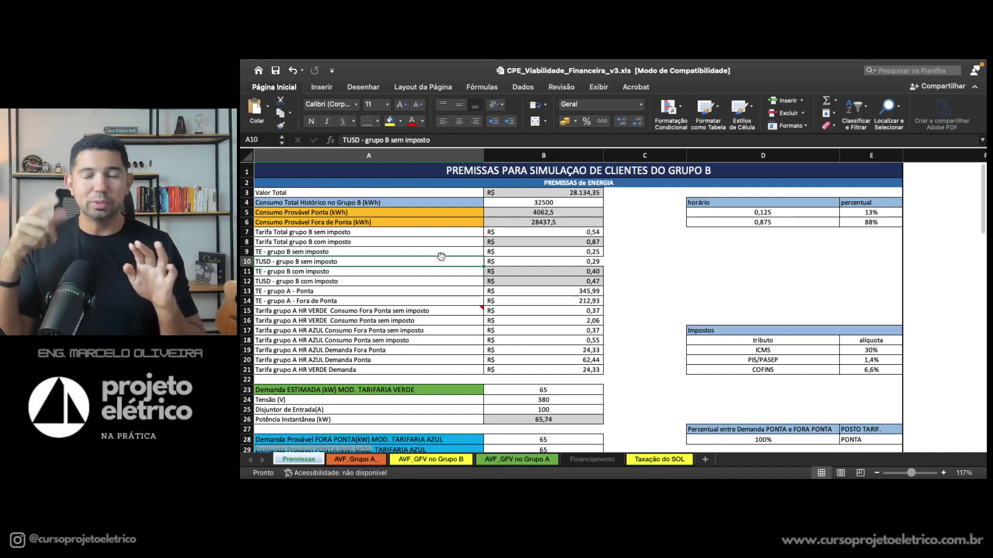
{"action": "scroll", "coordinate": [450, 258], "scroll_direction": "down", "scroll_amount": 3}
{"action": "scroll", "coordinate": [461, 262], "scroll_direction": "up", "scroll_amount": 3}
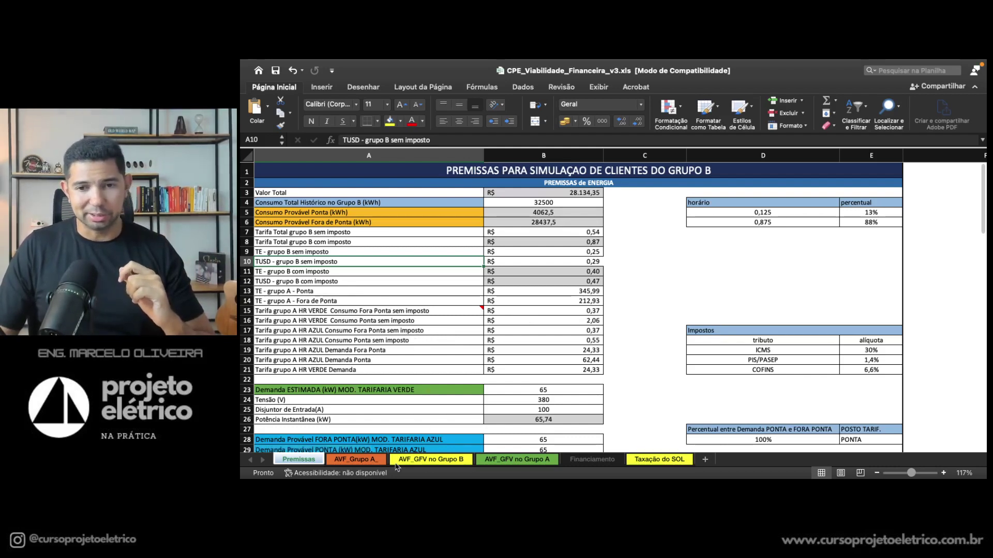
Open the AVF_Grupo A sheet and scroll to the TARIFA AZUL results block
{"action": "left_click", "coordinate": [352, 460]}
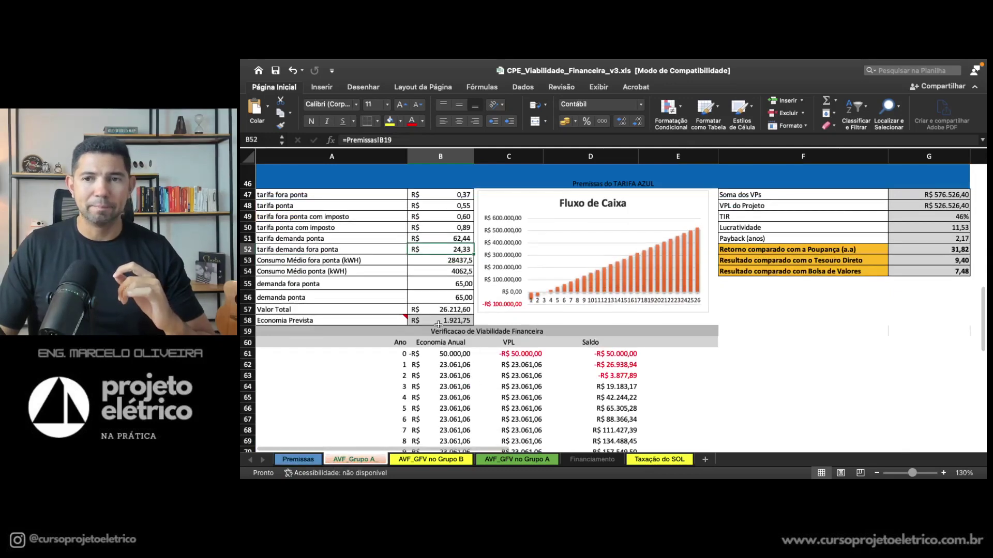
{"action": "scroll", "coordinate": [454, 330], "scroll_direction": "up", "scroll_amount": 2}
{"action": "scroll", "coordinate": [454, 330], "scroll_direction": "up", "scroll_amount": 5}
{"action": "scroll", "coordinate": [491, 279], "scroll_direction": "up", "scroll_amount": 5}
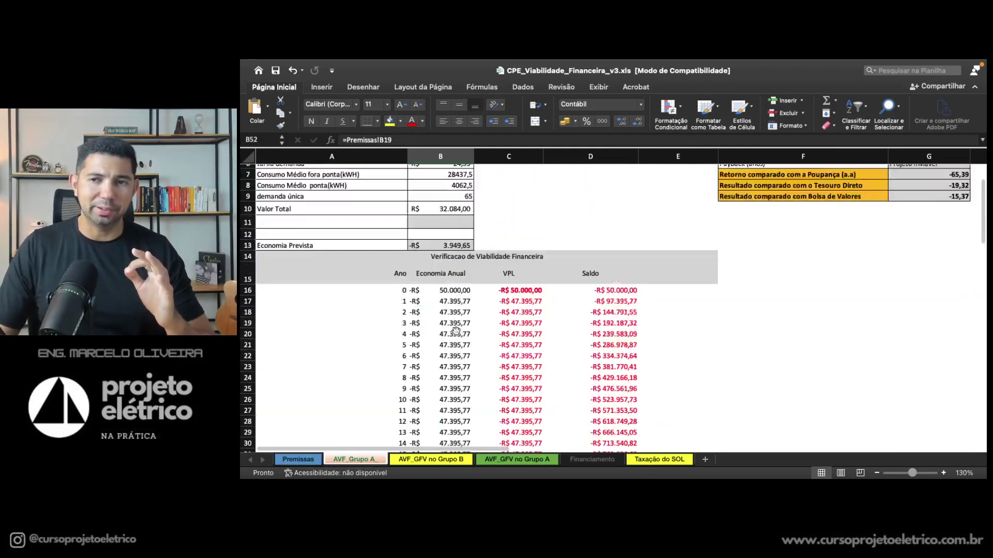
{"action": "scroll", "coordinate": [543, 222], "scroll_direction": "up", "scroll_amount": 5}
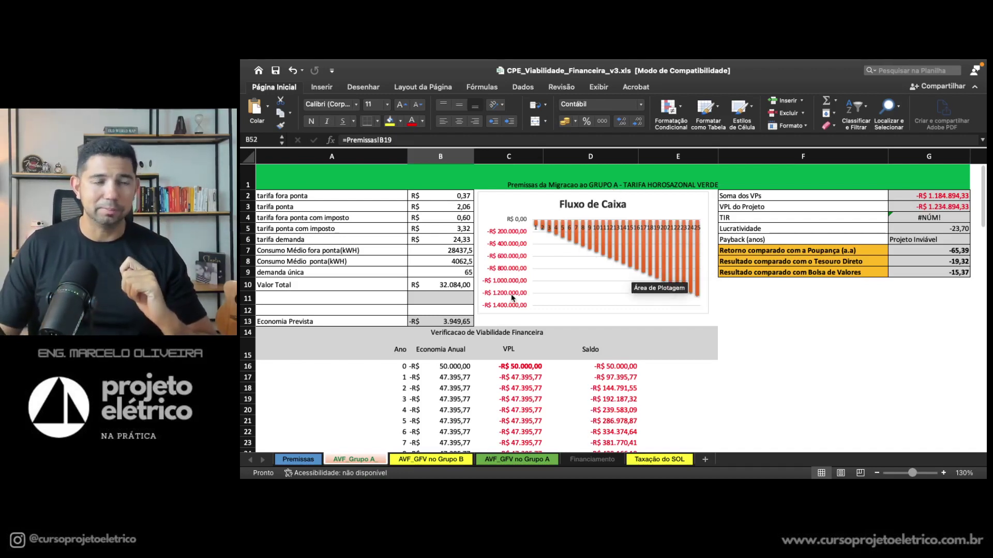
{"action": "scroll", "coordinate": [509, 295], "scroll_direction": "down", "scroll_amount": 3}
{"action": "scroll", "coordinate": [505, 294], "scroll_direction": "down", "scroll_amount": 8}
{"action": "scroll", "coordinate": [505, 294], "scroll_direction": "down", "scroll_amount": 5}
{"action": "scroll", "coordinate": [543, 289], "scroll_direction": "up", "scroll_amount": 1}
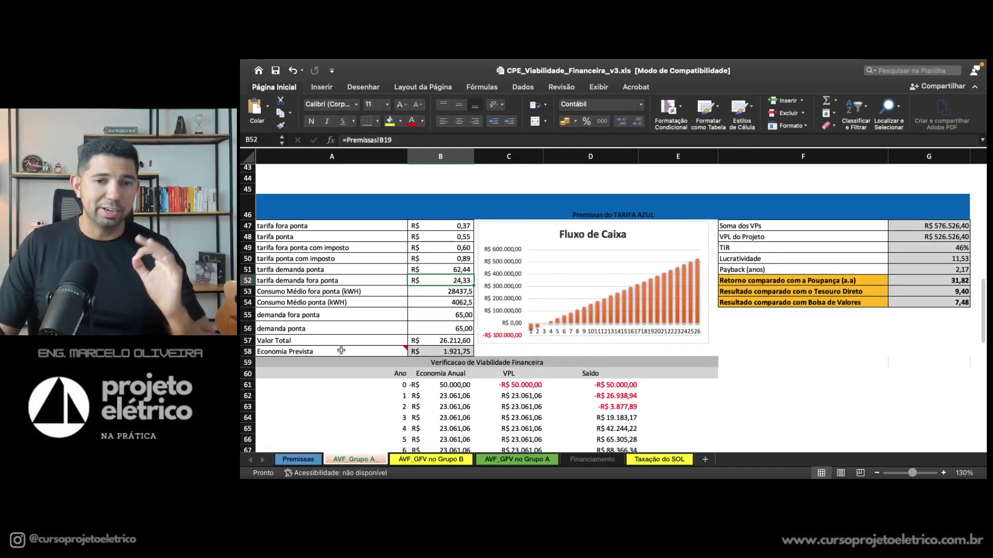
Inspect the Economia Prevista row and the payback formula, then go to the Premissas sheet
{"action": "left_click_drag", "start_coordinate": [340, 352], "coordinate": [424, 352]}
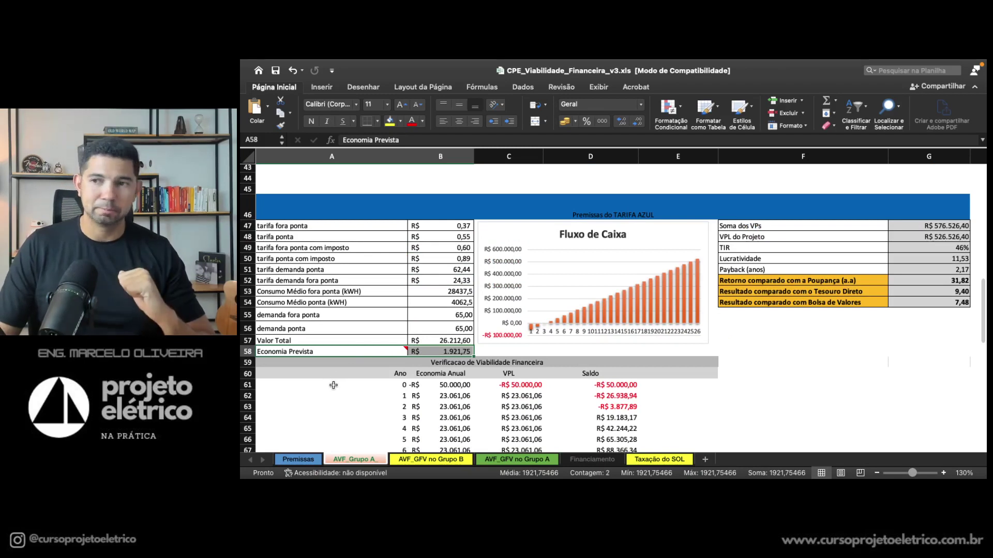
{"action": "left_click", "coordinate": [936, 270]}
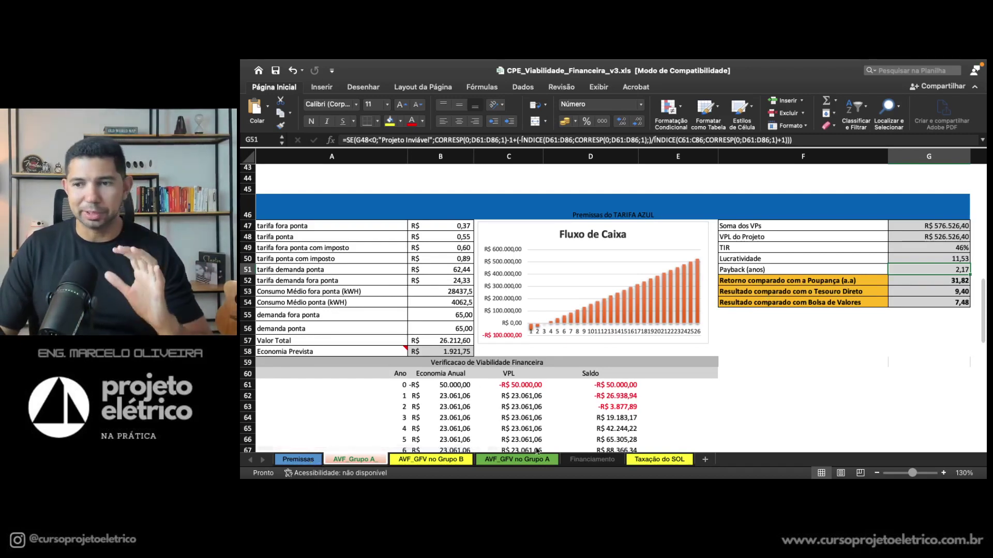
{"action": "left_click", "coordinate": [305, 462]}
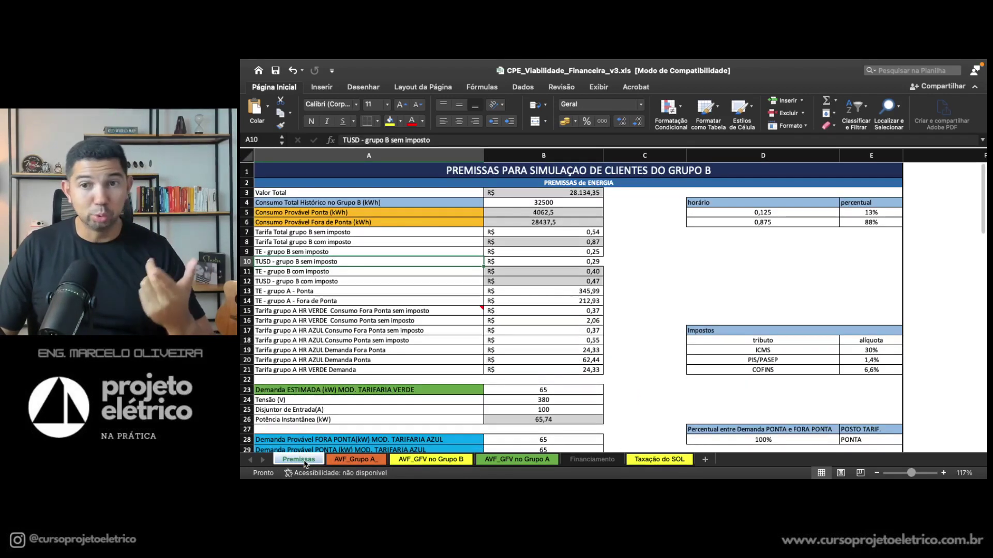
Set Grupo B historical consumption in B4 to 27500 kWh and check the AVF_Grupo A results
{"action": "left_click", "coordinate": [562, 203]}
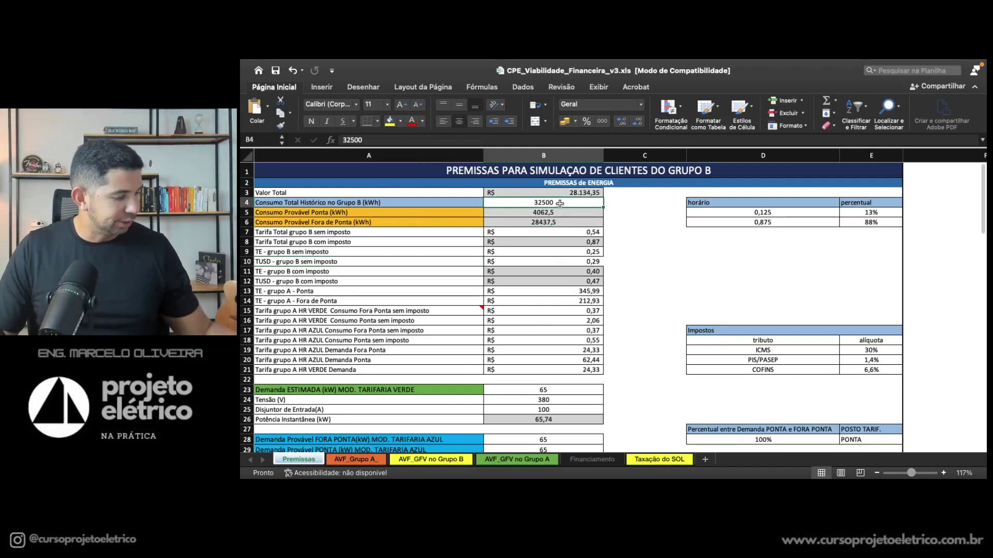
{"action": "type", "text": "27"}
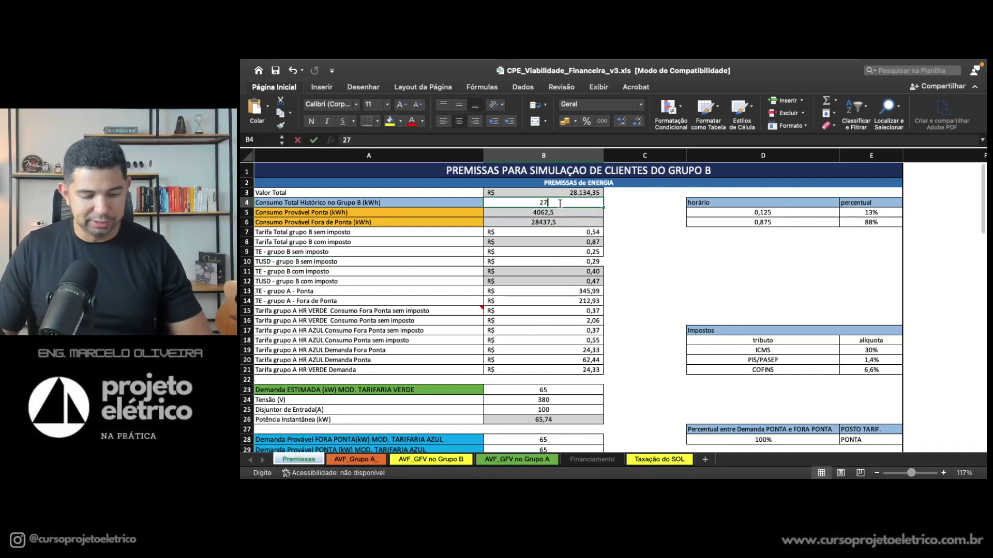
{"action": "type", "text": "500"}
{"action": "key", "text": "Return"}
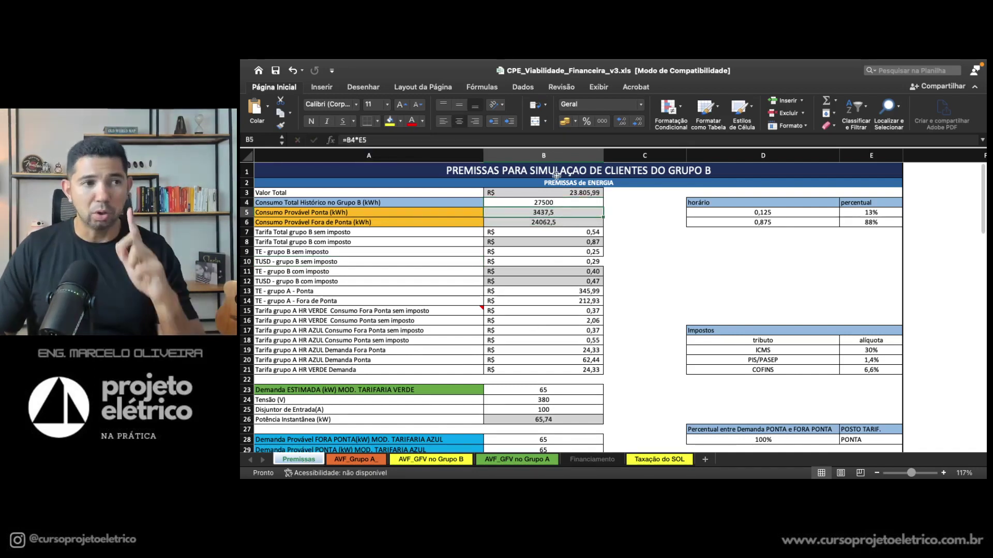
{"action": "left_click_drag", "start_coordinate": [565, 204], "coordinate": [567, 219]}
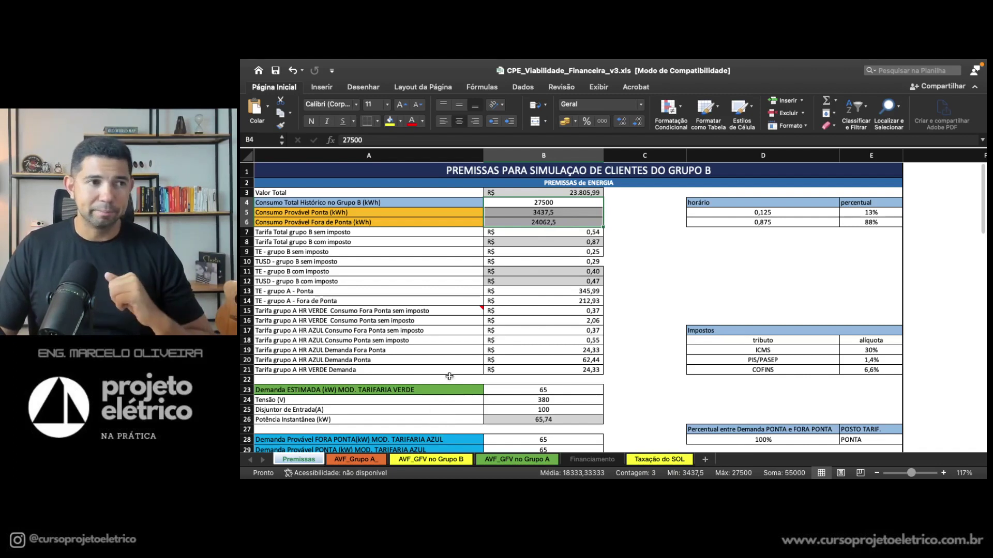
{"action": "left_click_drag", "start_coordinate": [545, 203], "coordinate": [466, 204]}
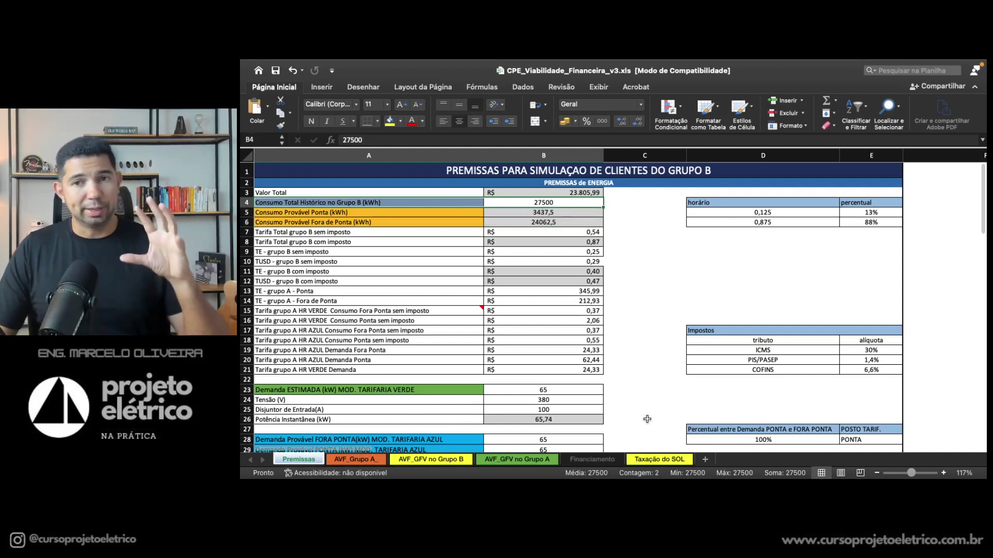
{"action": "left_click", "coordinate": [370, 461]}
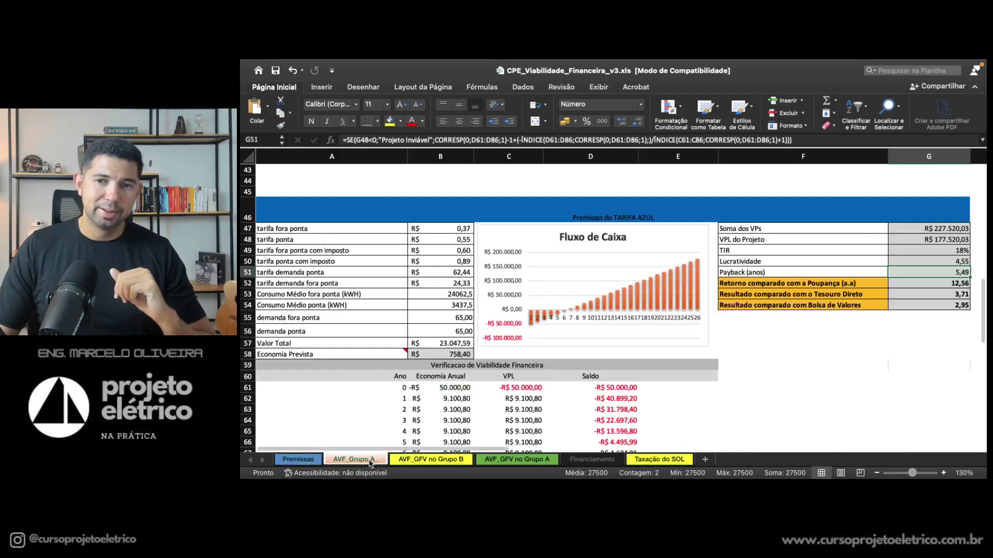
{"action": "left_click_drag", "start_coordinate": [602, 215], "coordinate": [624, 384]}
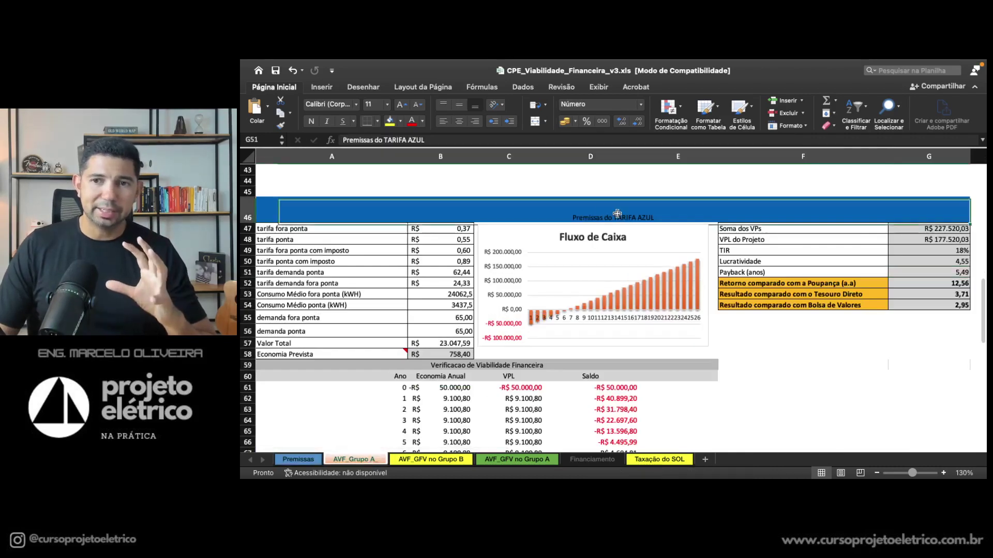
{"action": "left_click", "coordinate": [784, 376]}
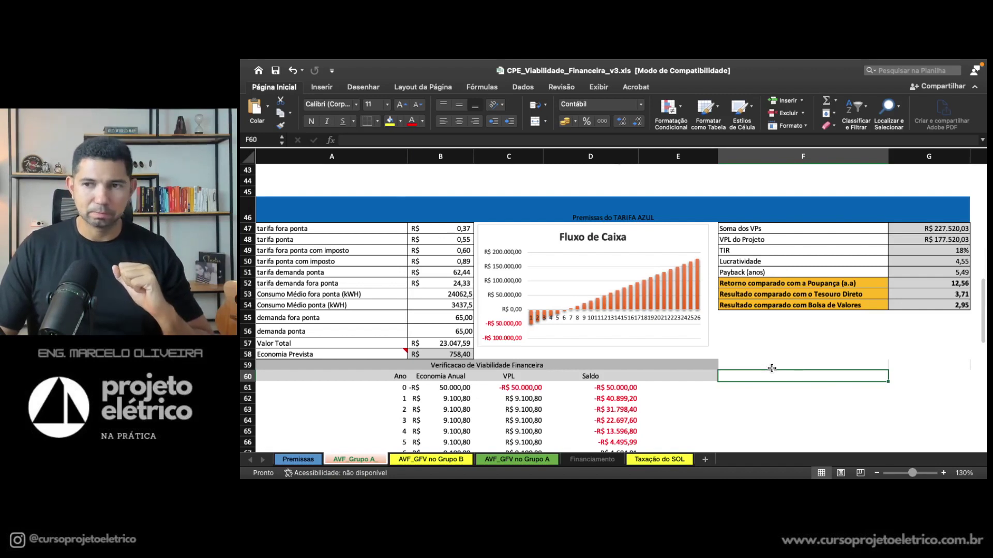
{"action": "scroll", "coordinate": [771, 368], "scroll_direction": "up", "scroll_amount": 13}
{"action": "scroll", "coordinate": [645, 281], "scroll_direction": "down", "scroll_amount": 12}
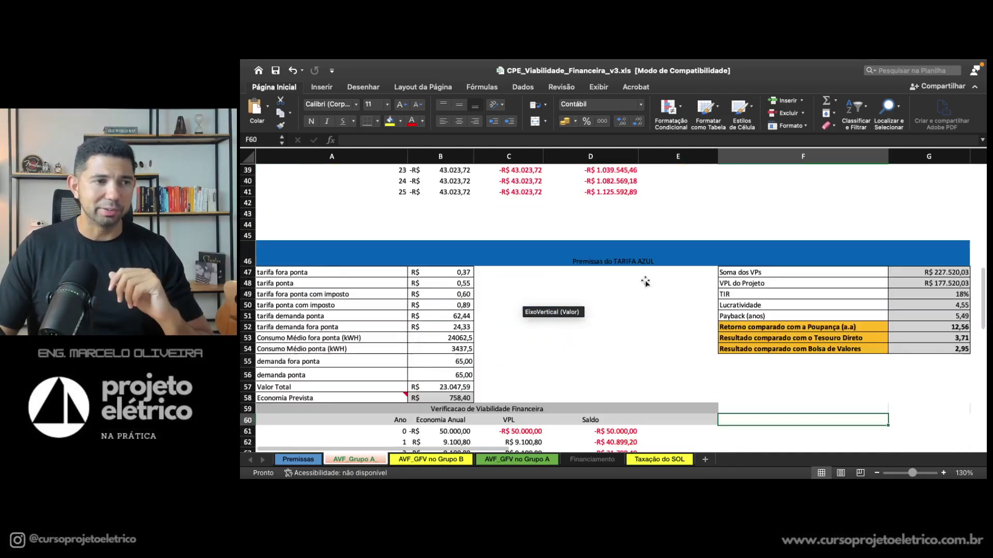
{"action": "scroll", "coordinate": [645, 281], "scroll_direction": "down", "scroll_amount": 3}
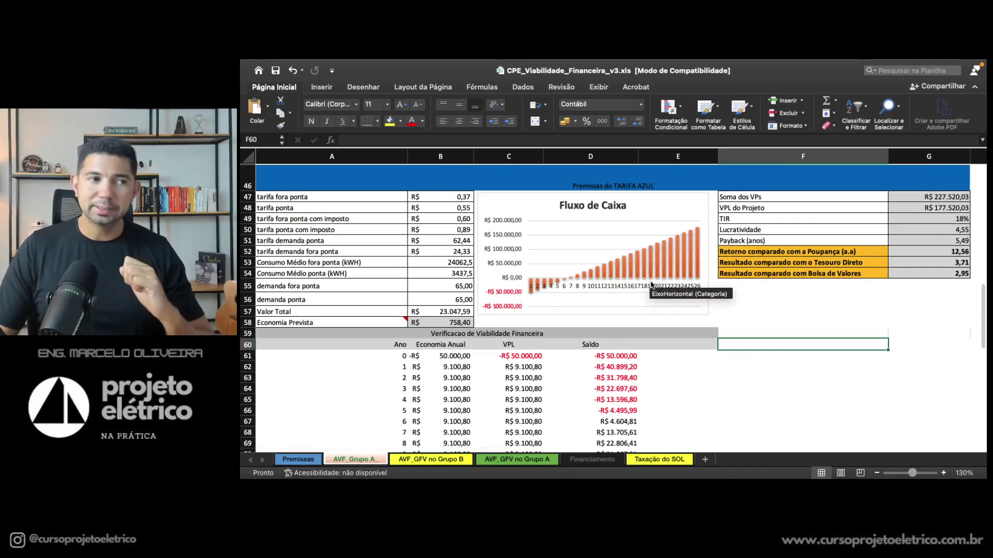
{"action": "left_click", "coordinate": [774, 236]}
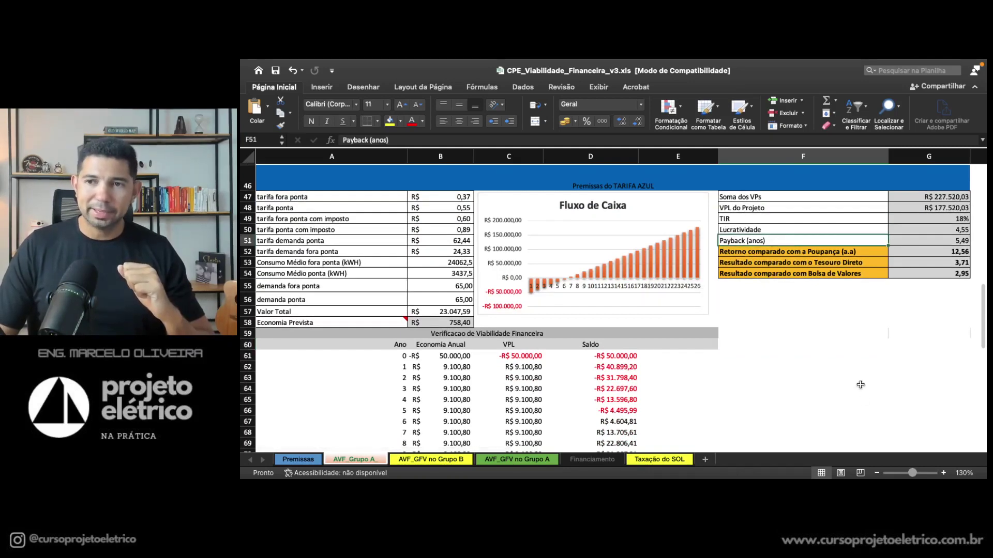
{"action": "left_click_drag", "start_coordinate": [915, 475], "coordinate": [925, 473]}
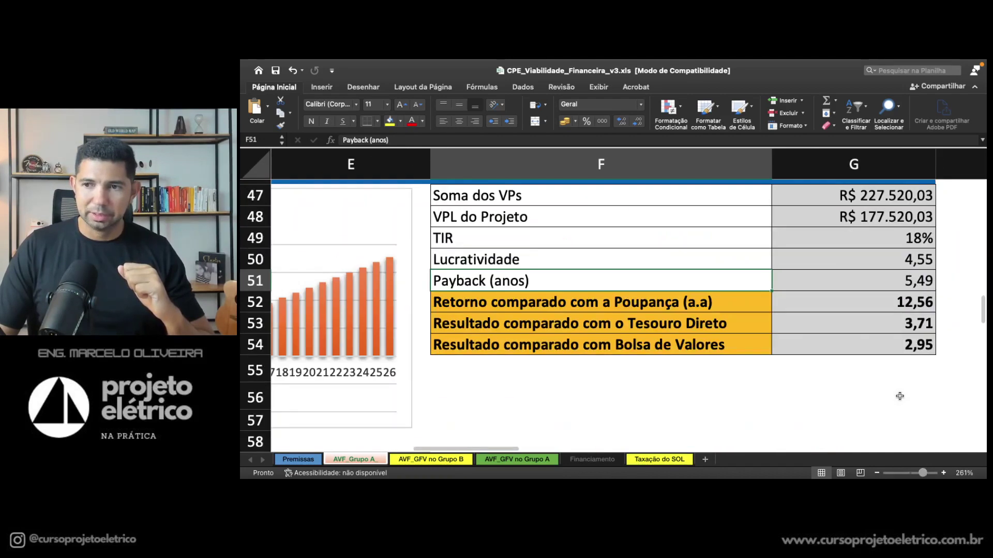
{"action": "left_click", "coordinate": [894, 356]}
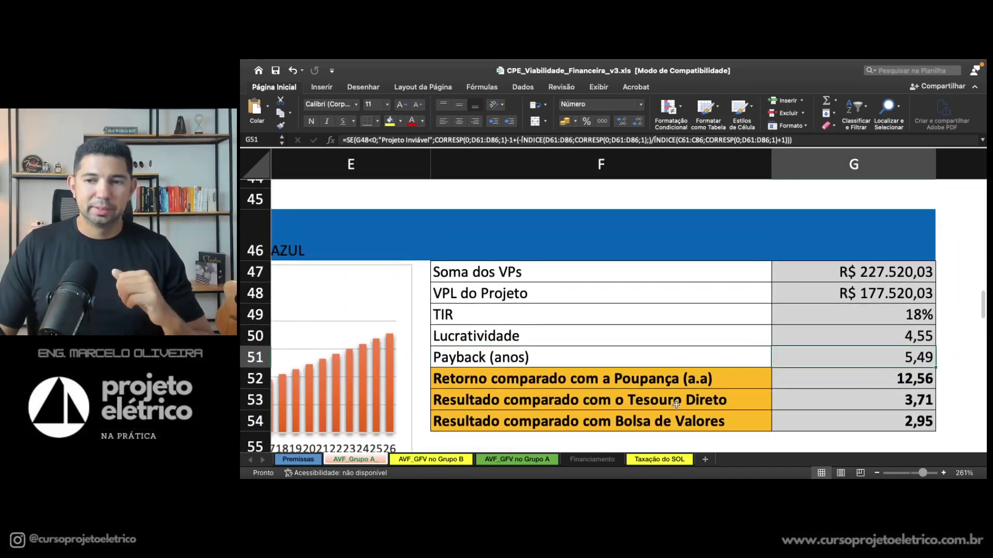
{"action": "left_click", "coordinate": [699, 419]}
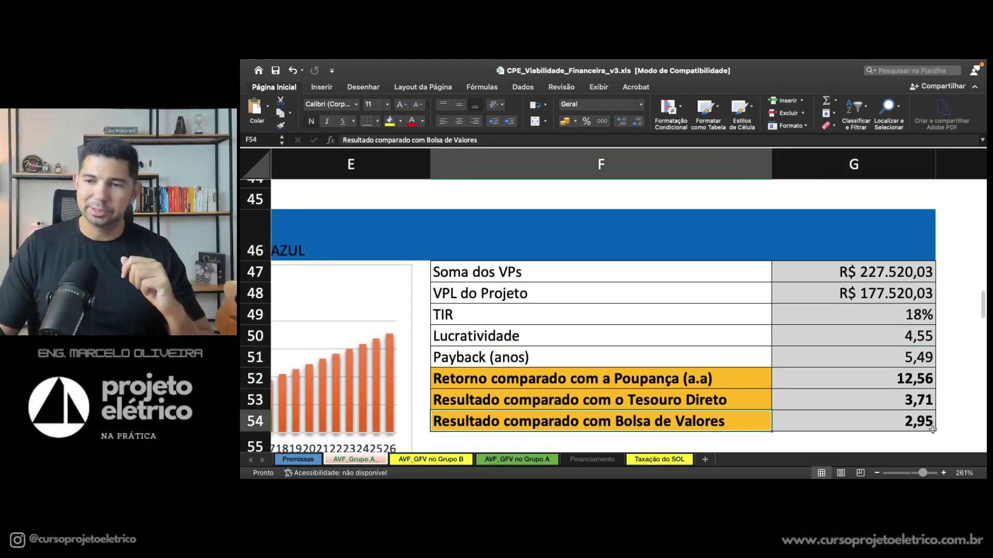
{"action": "left_click", "coordinate": [883, 426]}
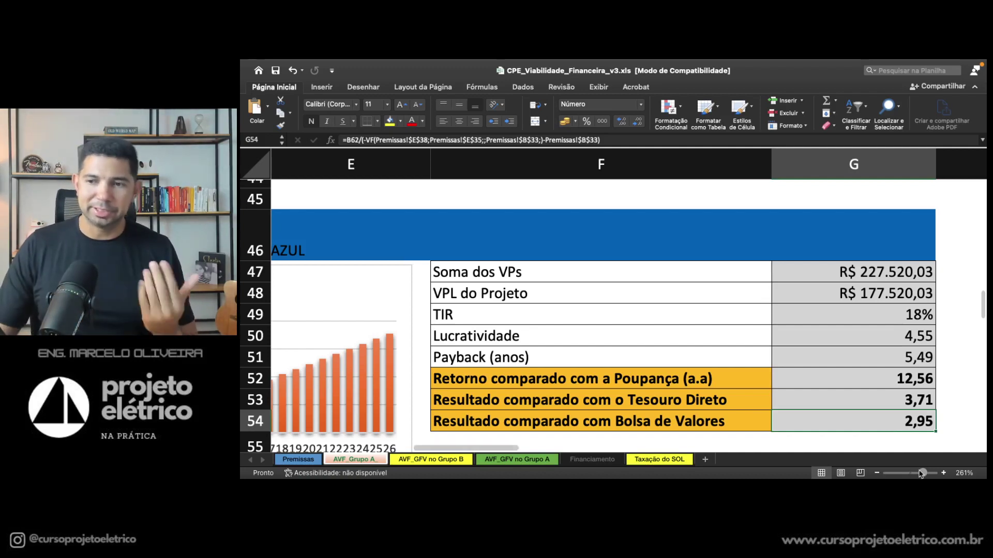
{"action": "left_click_drag", "start_coordinate": [922, 474], "coordinate": [918, 474]}
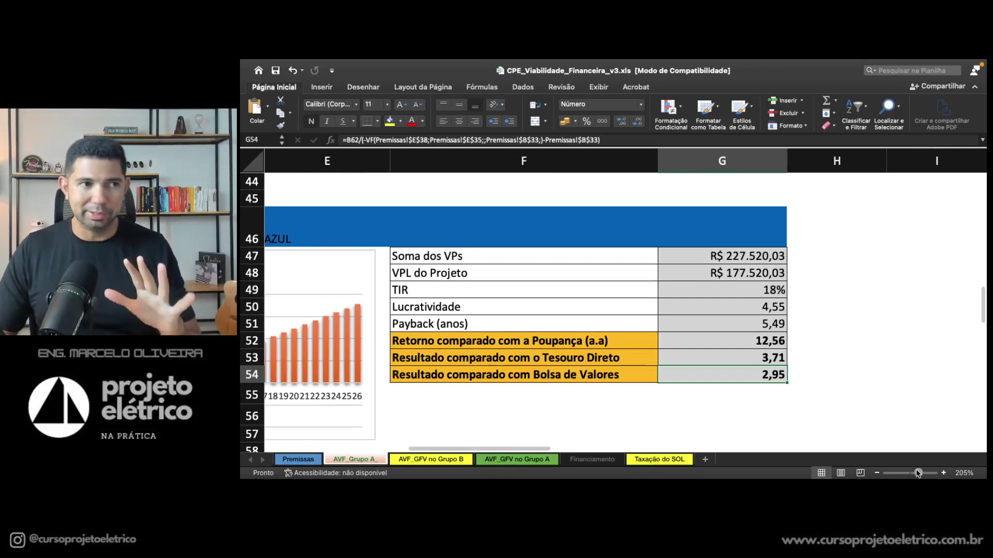
{"action": "left_click_drag", "start_coordinate": [916, 474], "coordinate": [912, 473]}
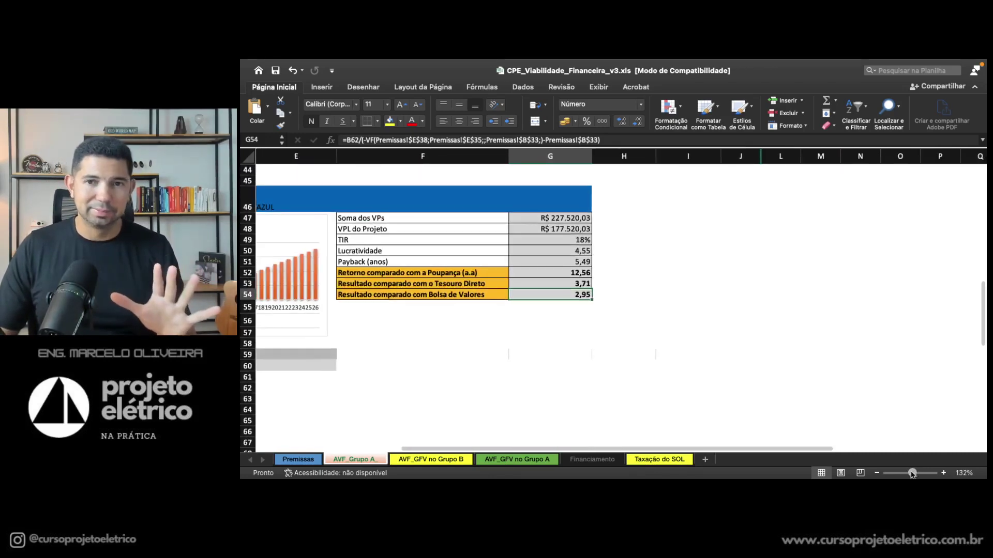
{"action": "scroll", "coordinate": [885, 419], "scroll_direction": "left", "scroll_amount": 3}
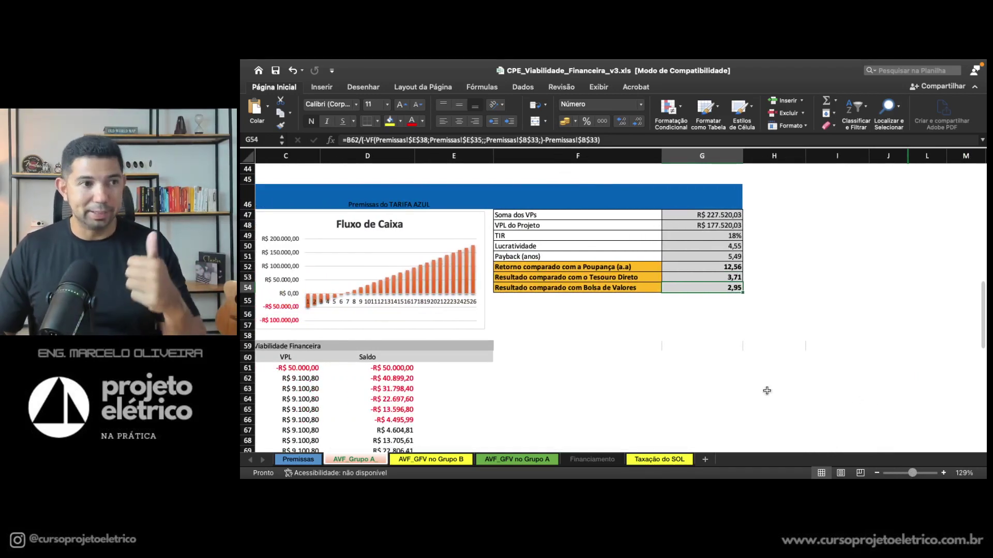
{"action": "scroll", "coordinate": [767, 391], "scroll_direction": "left", "scroll_amount": 2}
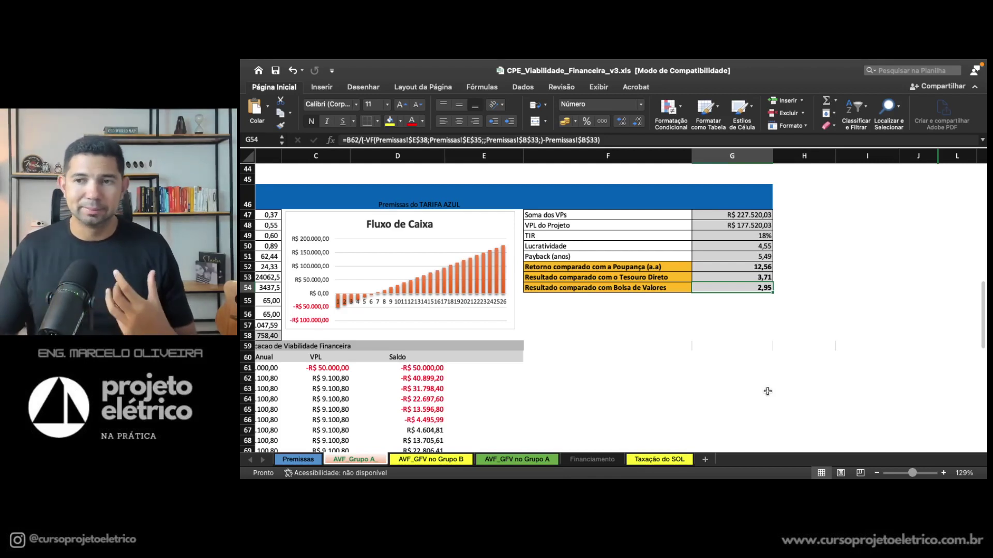
{"action": "left_click_drag", "start_coordinate": [729, 258], "coordinate": [649, 259]}
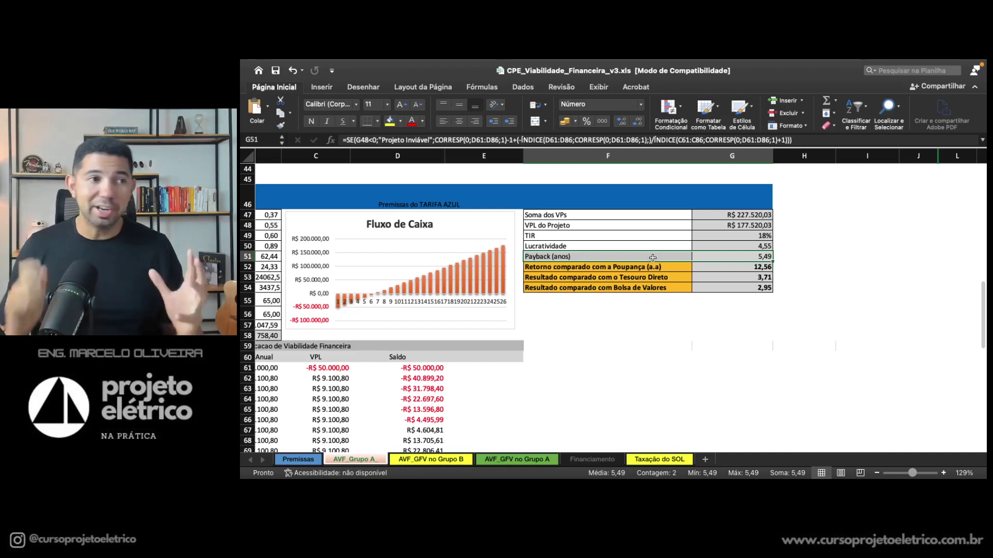
{"action": "scroll", "coordinate": [652, 258], "scroll_direction": "left", "scroll_amount": 2}
{"action": "scroll", "coordinate": [667, 300], "scroll_direction": "left", "scroll_amount": 3}
{"action": "scroll", "coordinate": [682, 351], "scroll_direction": "left", "scroll_amount": 3}
{"action": "scroll", "coordinate": [690, 381], "scroll_direction": "left", "scroll_amount": 2}
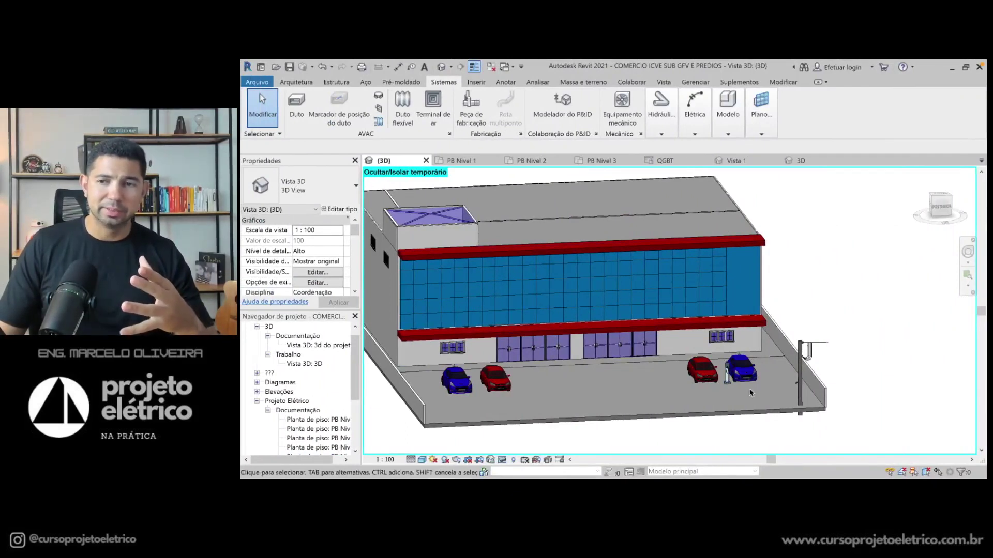
Zoom the 3D view in and out over the commercial lot
{"action": "scroll", "coordinate": [744, 390], "scroll_direction": "down", "scroll_amount": 1}
{"action": "scroll", "coordinate": [743, 385], "scroll_direction": "down", "scroll_amount": 2}
{"action": "scroll", "coordinate": [741, 381], "scroll_direction": "down", "scroll_amount": 1}
{"action": "scroll", "coordinate": [739, 383], "scroll_direction": "up", "scroll_amount": 1}
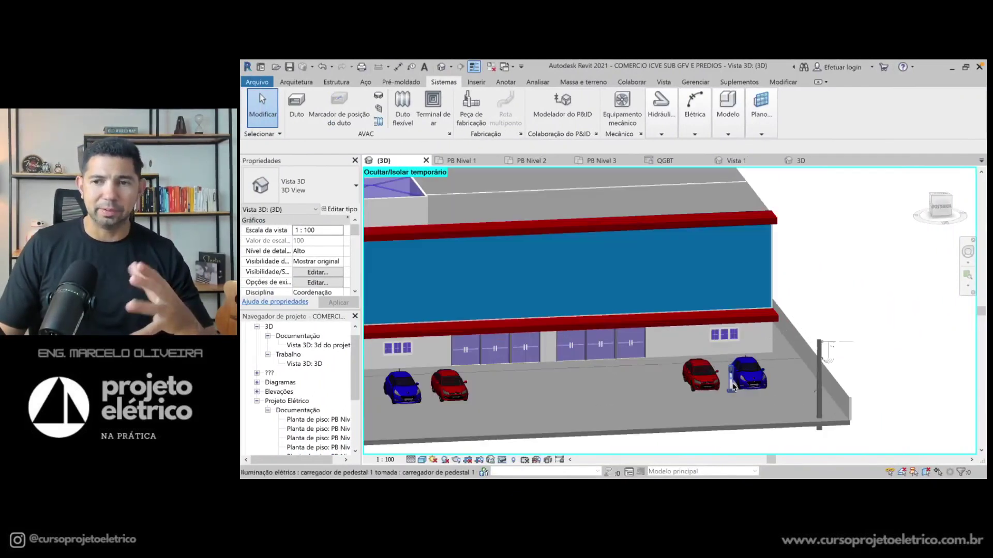
{"action": "scroll", "coordinate": [737, 385], "scroll_direction": "up", "scroll_amount": 2}
{"action": "scroll", "coordinate": [735, 387], "scroll_direction": "up", "scroll_amount": 1}
{"action": "scroll", "coordinate": [734, 392], "scroll_direction": "up", "scroll_amount": 1}
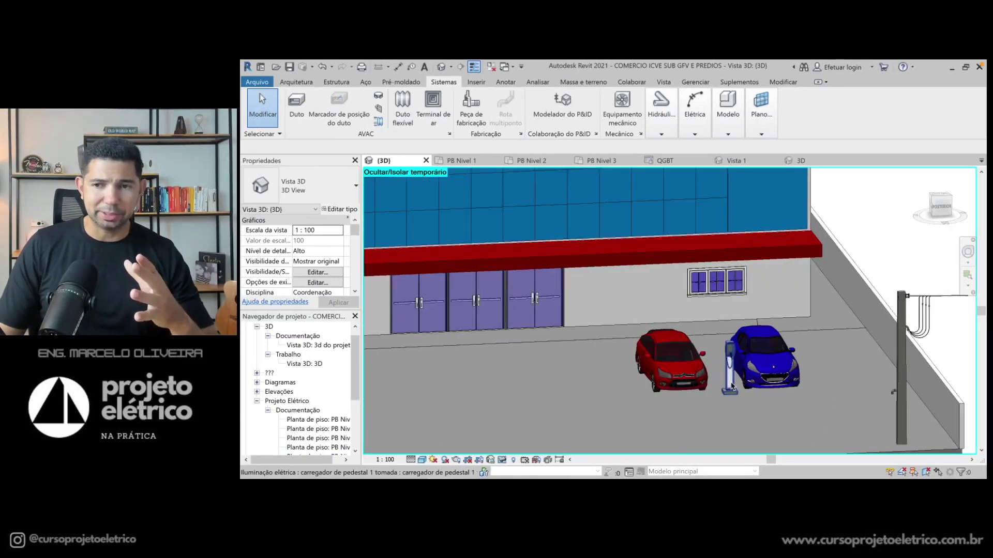
{"action": "scroll", "coordinate": [734, 392], "scroll_direction": "up", "scroll_amount": 1}
{"action": "scroll", "coordinate": [683, 331], "scroll_direction": "up", "scroll_amount": 1}
{"action": "scroll", "coordinate": [683, 330], "scroll_direction": "down", "scroll_amount": 4}
{"action": "scroll", "coordinate": [682, 331], "scroll_direction": "down", "scroll_amount": 2}
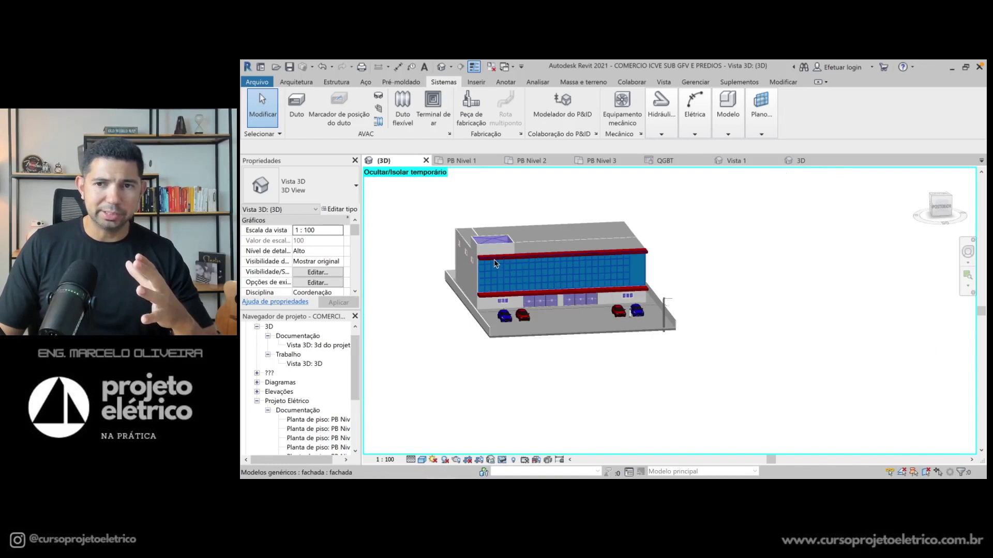
{"action": "scroll", "coordinate": [465, 241], "scroll_direction": "up", "scroll_amount": 1}
{"action": "scroll", "coordinate": [466, 240], "scroll_direction": "up", "scroll_amount": 1}
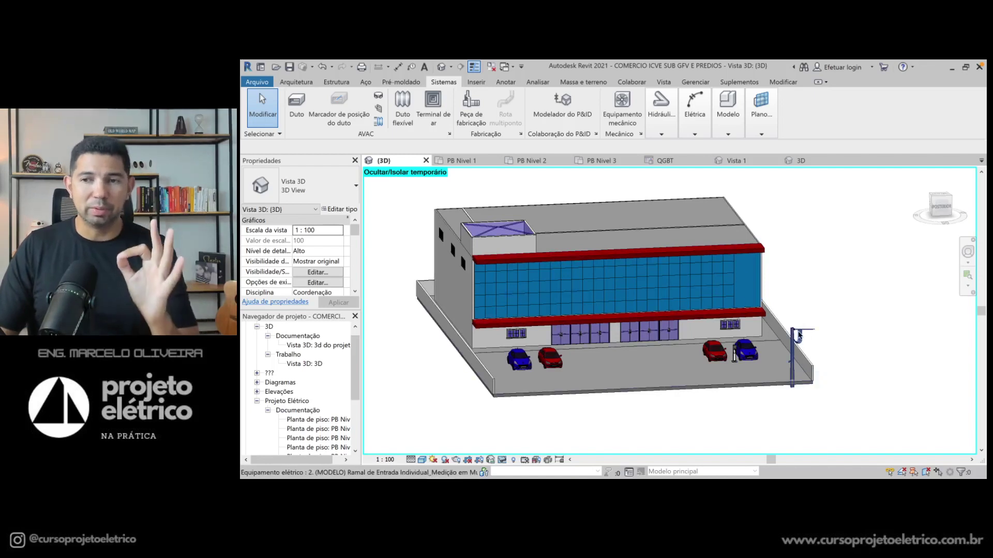
Orbit left and zoom in on the corner substation pole and pedestal EV charger
{"action": "middle_click_drag", "start_coordinate": [817, 371], "coordinate": [808, 370], "text": "shift"}
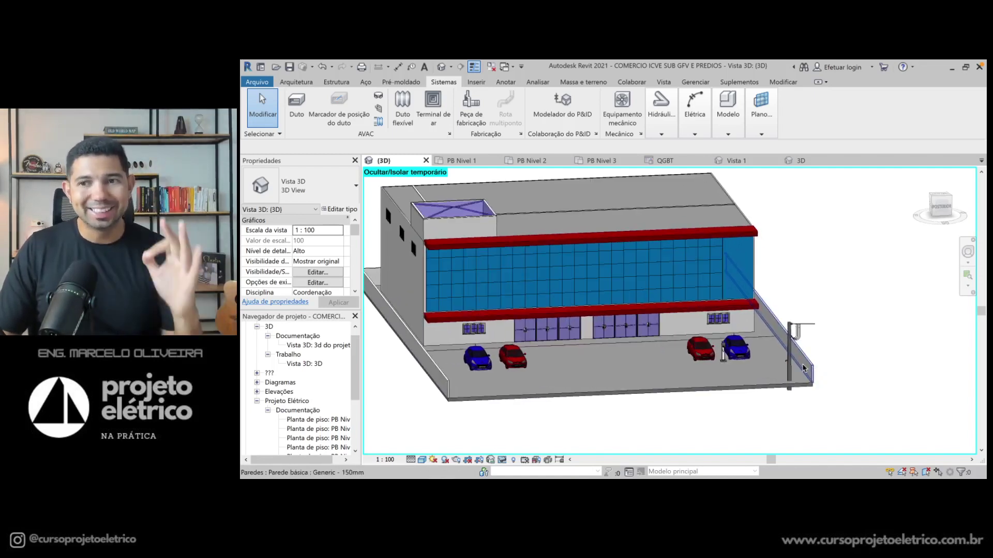
{"action": "scroll", "coordinate": [808, 370], "scroll_direction": "up", "scroll_amount": 2}
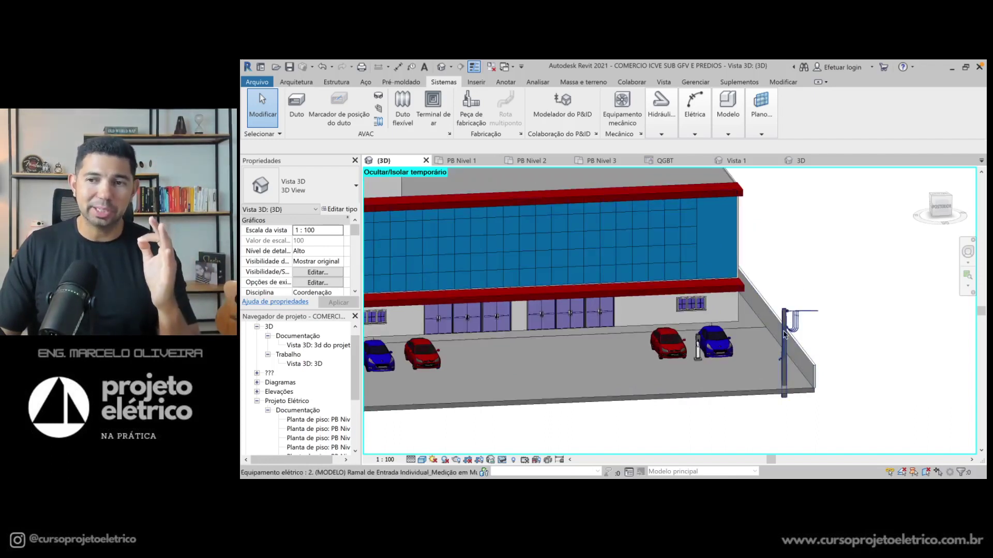
{"action": "scroll", "coordinate": [784, 337], "scroll_direction": "up", "scroll_amount": 2}
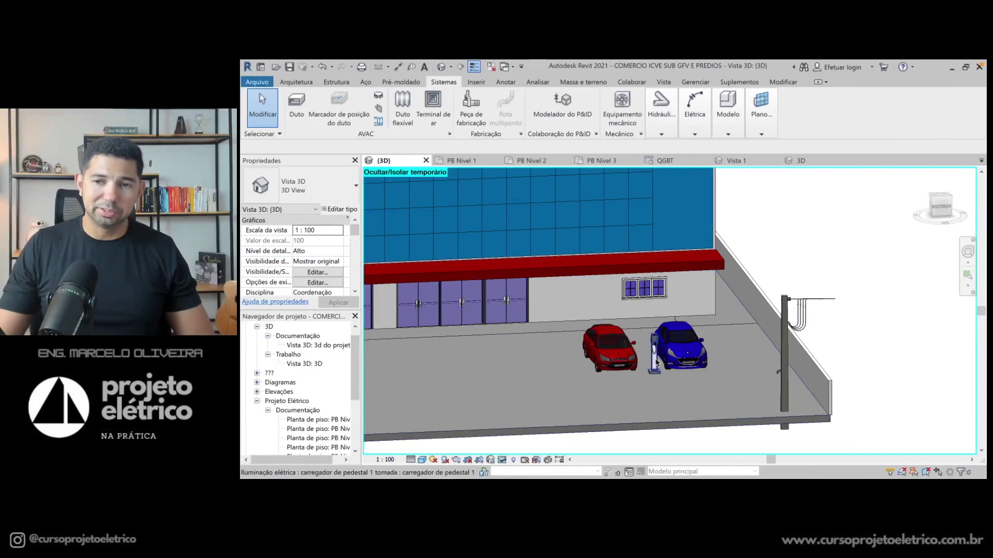
{"action": "scroll", "coordinate": [653, 356], "scroll_direction": "up", "scroll_amount": 1}
{"action": "scroll", "coordinate": [654, 354], "scroll_direction": "up", "scroll_amount": 2}
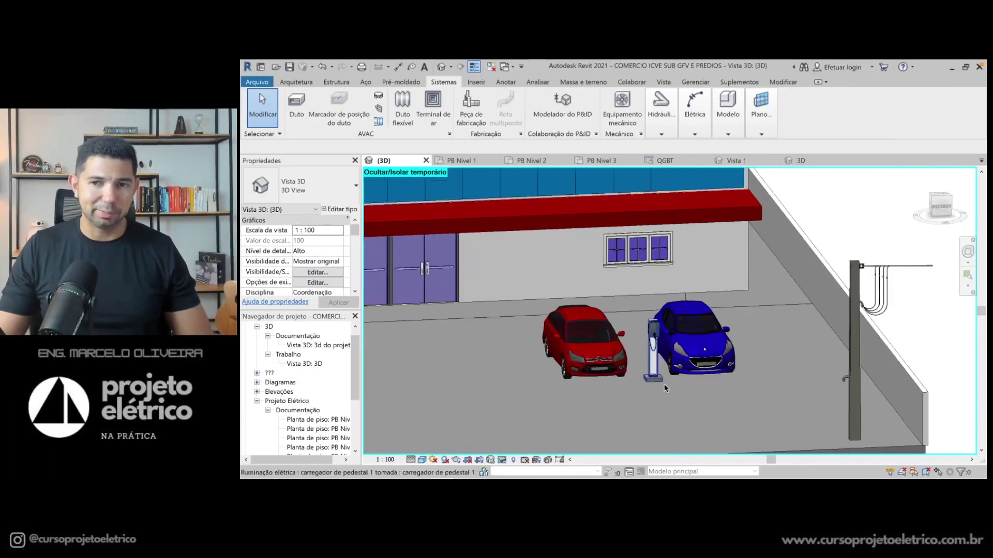
{"action": "scroll", "coordinate": [656, 362], "scroll_direction": "down", "scroll_amount": 2}
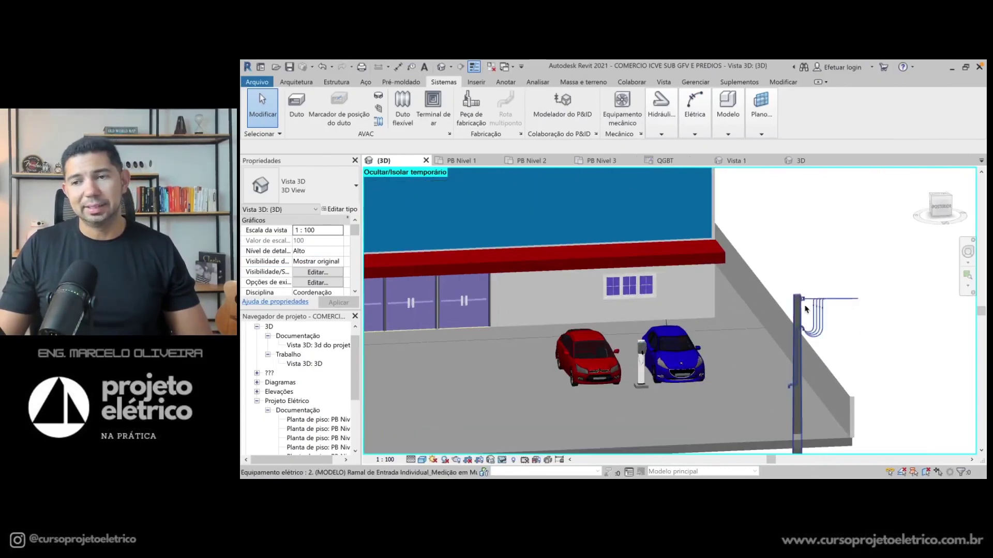
{"action": "scroll", "coordinate": [798, 296], "scroll_direction": "up", "scroll_amount": 2}
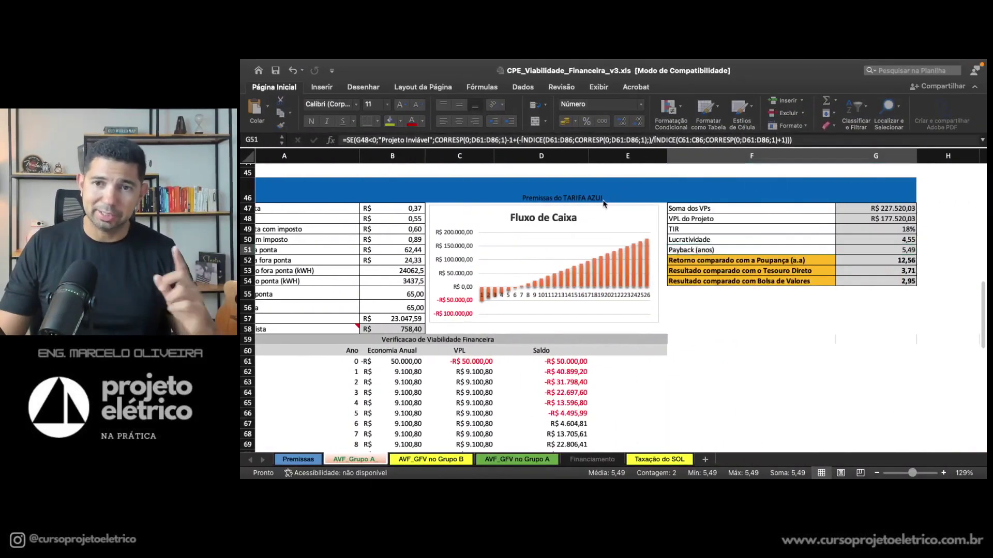
{"action": "left_click", "coordinate": [603, 200]}
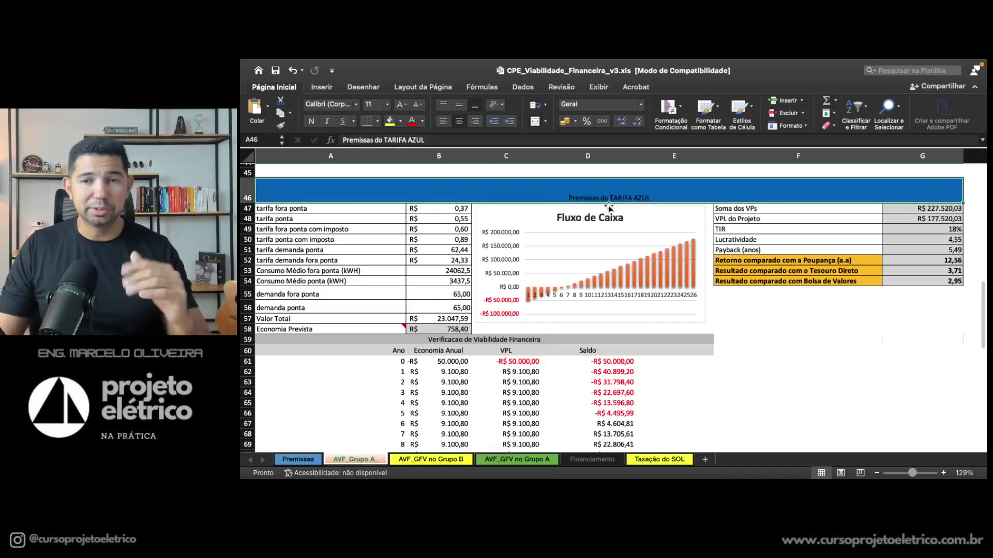
{"action": "left_click_drag", "start_coordinate": [900, 252], "coordinate": [851, 251]}
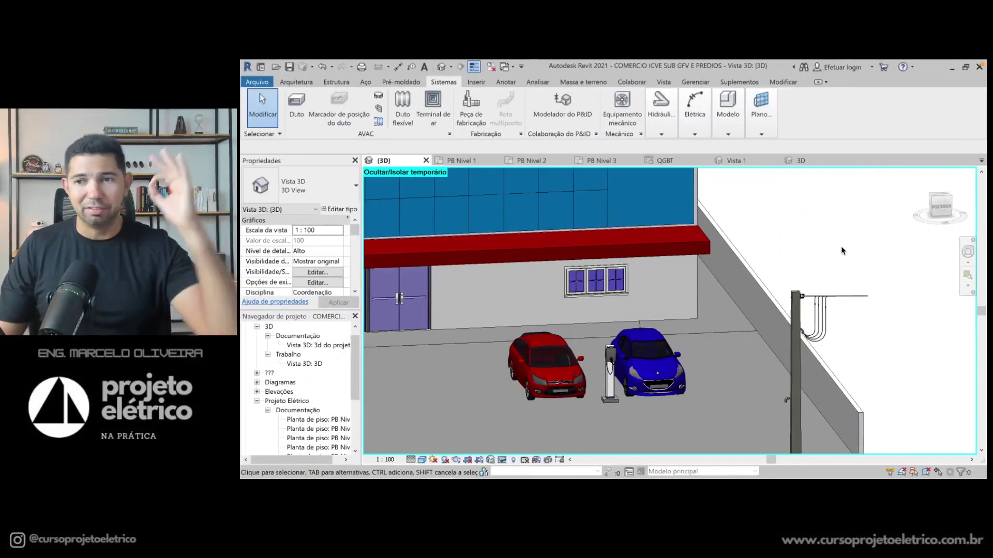
Hide the corner substation pole in the 3D view and switch to the PB Nivel 1 plan
{"action": "scroll", "coordinate": [825, 274], "scroll_direction": "down", "scroll_amount": 3}
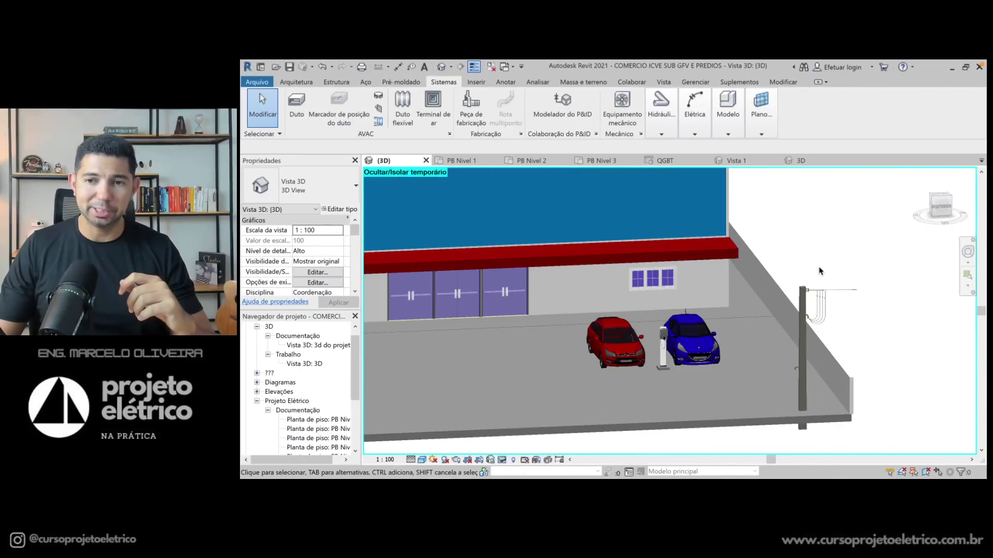
{"action": "scroll", "coordinate": [821, 251], "scroll_direction": "down", "scroll_amount": 1}
{"action": "middle_click_drag", "start_coordinate": [845, 239], "coordinate": [838, 239]}
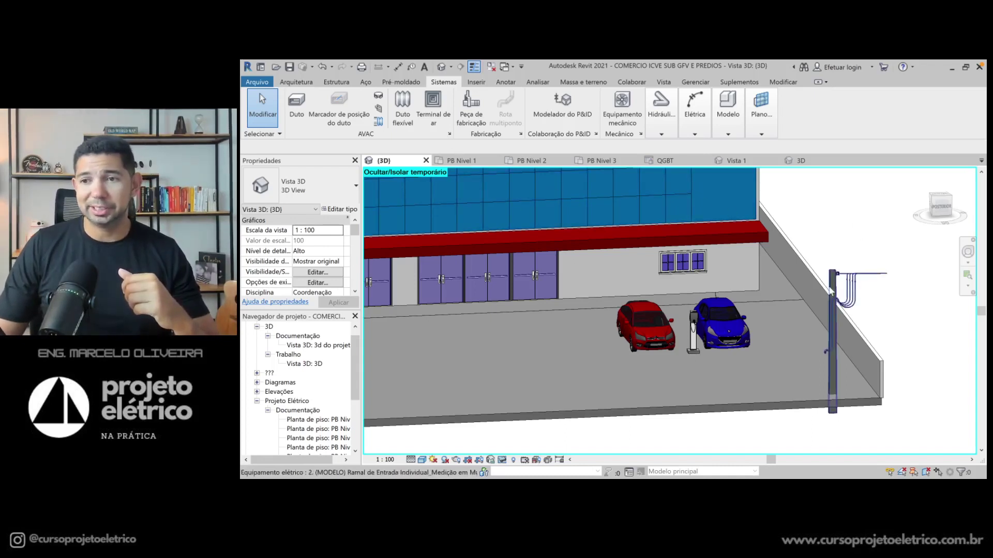
{"action": "left_click", "coordinate": [836, 270]}
{"action": "key", "text": "h"}
{"action": "key", "text": "h"}
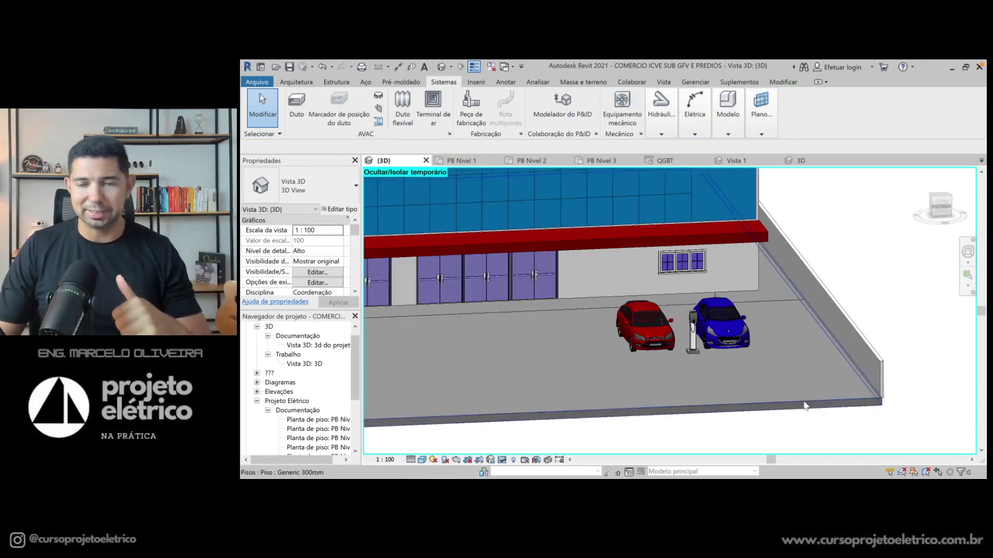
{"action": "left_click", "coordinate": [482, 162]}
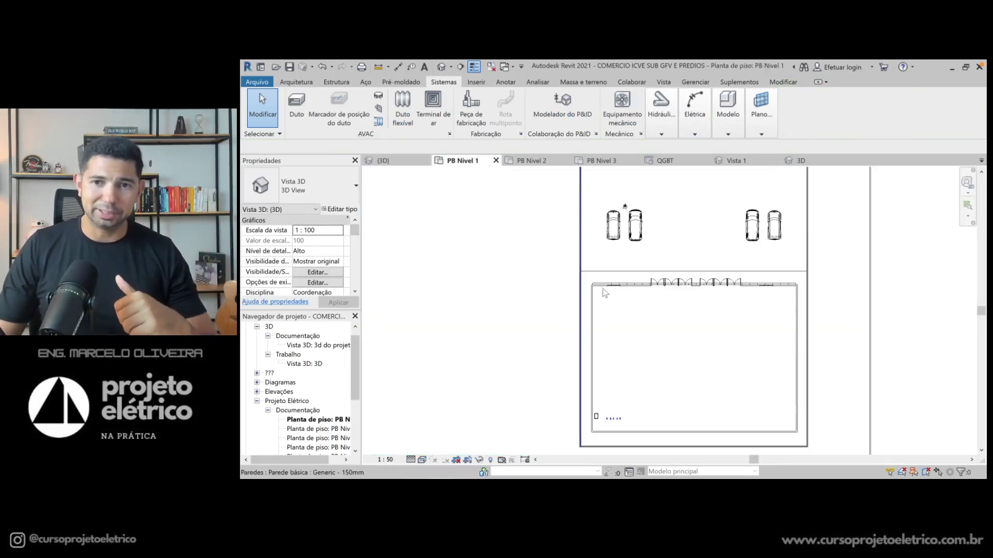
{"action": "scroll", "coordinate": [612, 379], "scroll_direction": "down", "scroll_amount": 1}
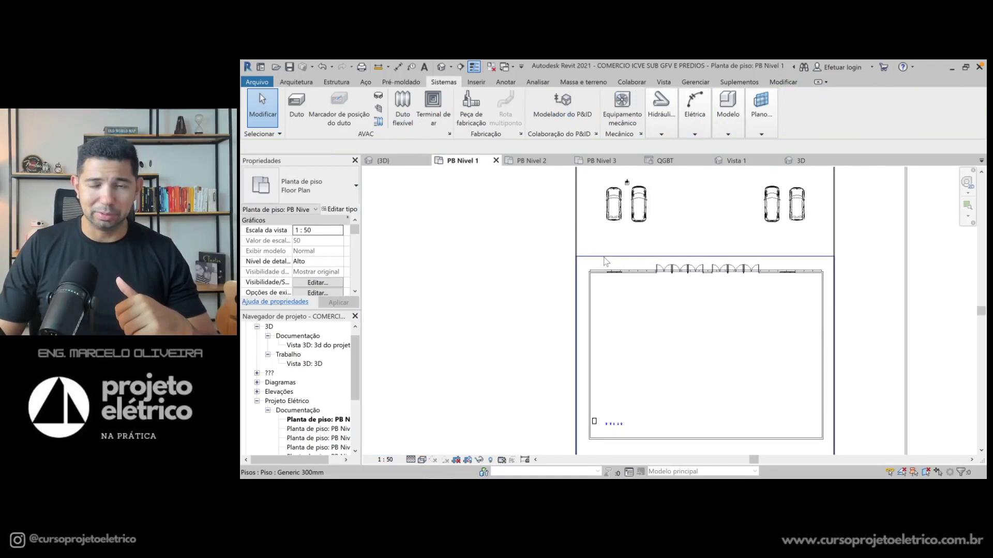
{"action": "middle_click_drag", "start_coordinate": [606, 228], "coordinate": [604, 278]}
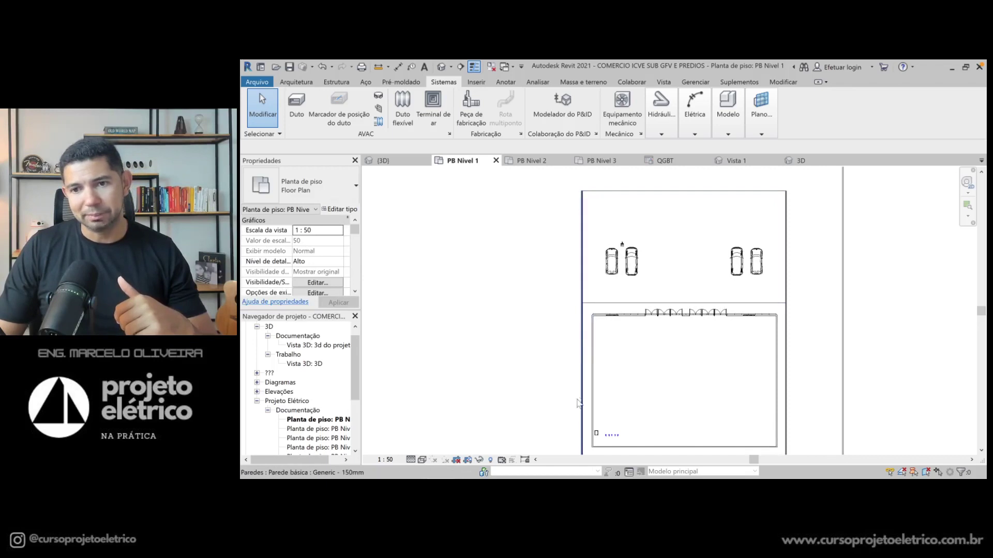
{"action": "scroll", "coordinate": [599, 443], "scroll_direction": "down", "scroll_amount": 1}
{"action": "scroll", "coordinate": [599, 443], "scroll_direction": "up", "scroll_amount": 3}
{"action": "scroll", "coordinate": [599, 439], "scroll_direction": "up", "scroll_amount": 1}
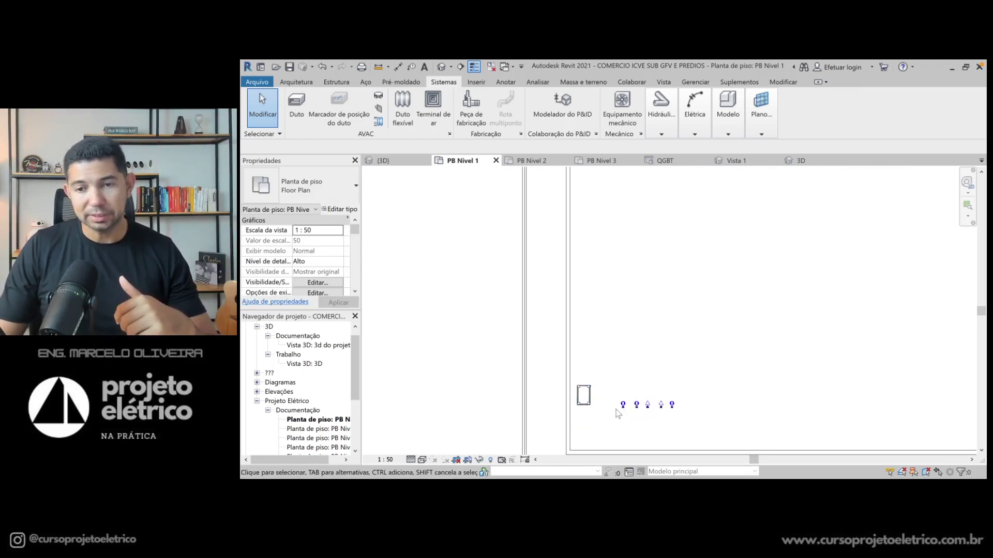
{"action": "scroll", "coordinate": [600, 412], "scroll_direction": "down", "scroll_amount": 1}
{"action": "scroll", "coordinate": [600, 413], "scroll_direction": "down", "scroll_amount": 1}
{"action": "scroll", "coordinate": [599, 412], "scroll_direction": "down", "scroll_amount": 1}
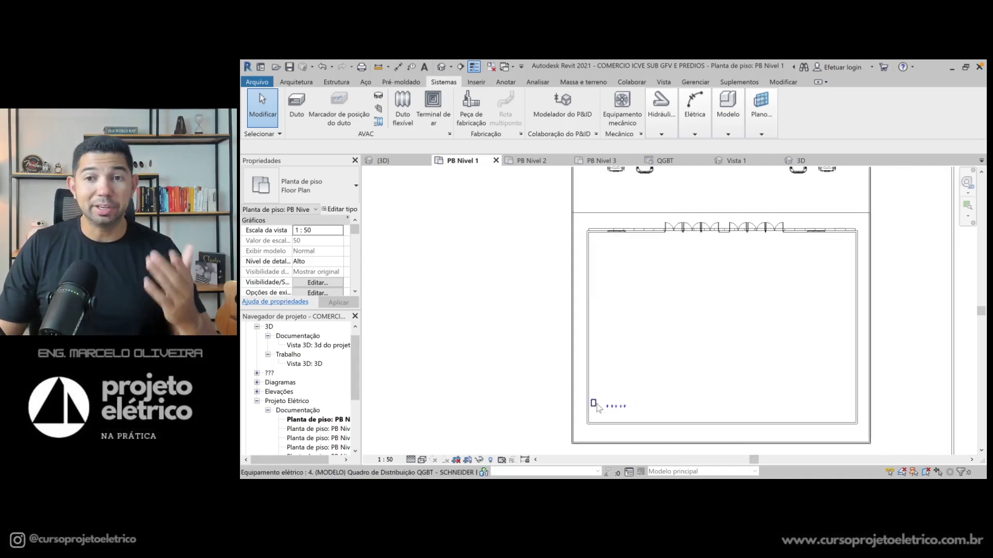
{"action": "scroll", "coordinate": [597, 406], "scroll_direction": "down", "scroll_amount": 1}
{"action": "middle_click_drag", "start_coordinate": [595, 218], "coordinate": [578, 241]}
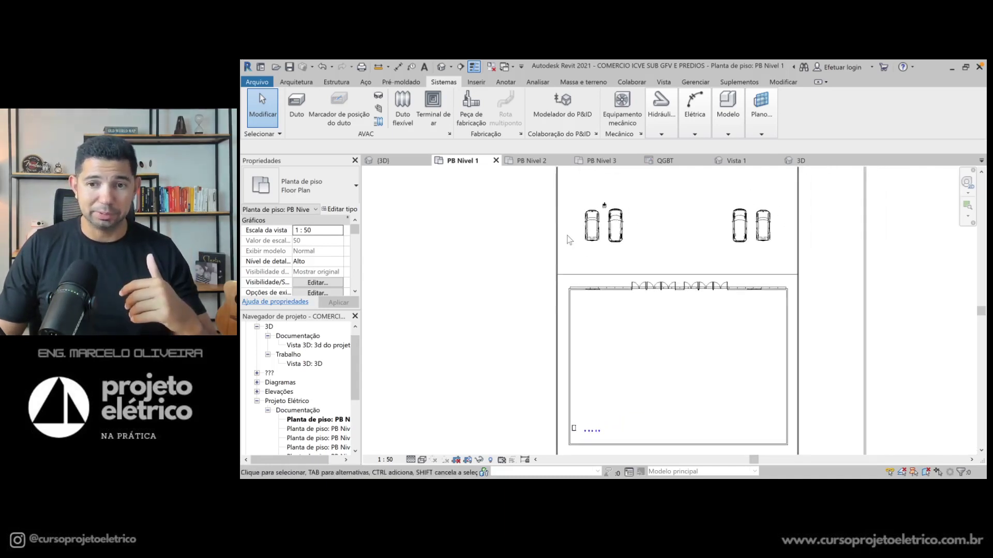
{"action": "middle_click_drag", "start_coordinate": [578, 240], "coordinate": [580, 240]}
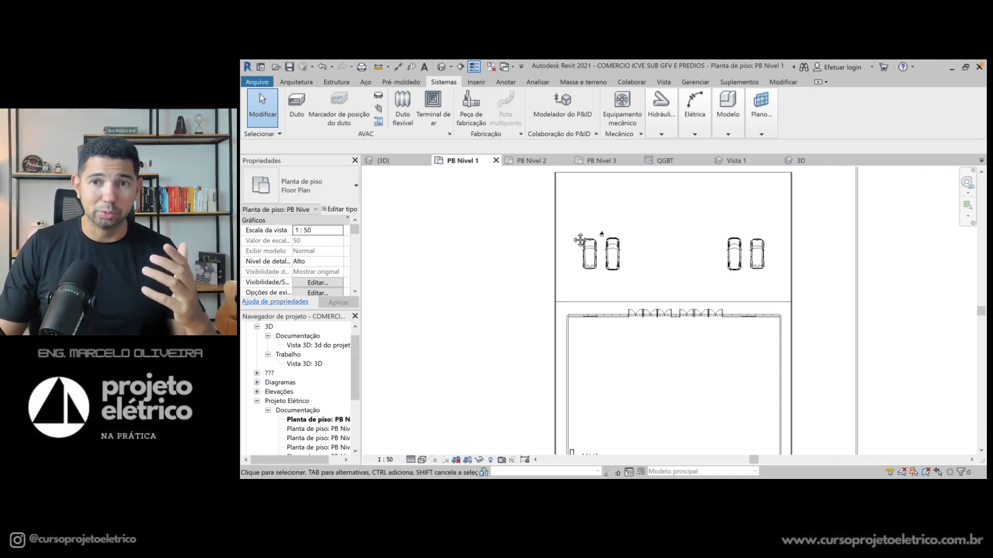
{"action": "scroll", "coordinate": [576, 223], "scroll_direction": "down", "scroll_amount": 1}
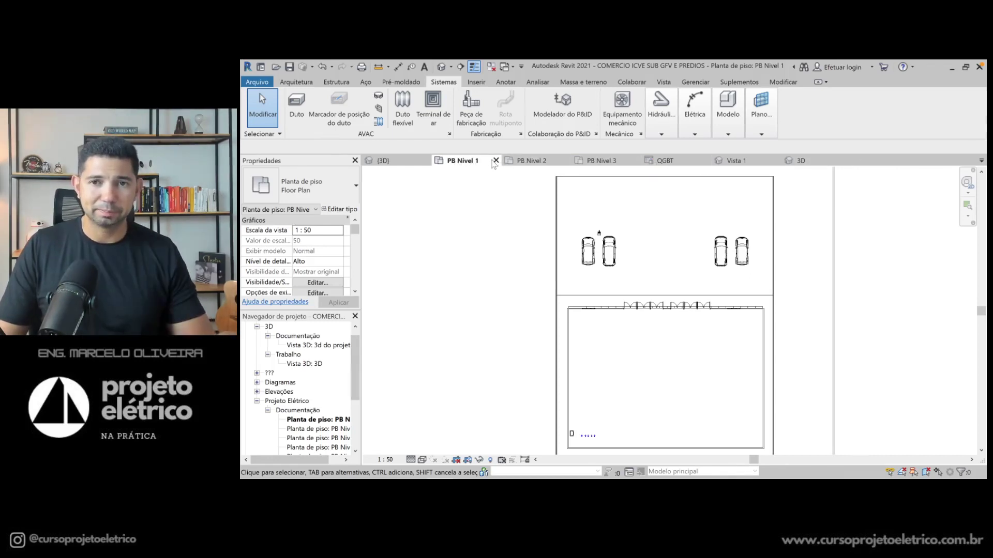
Tile the PB Nivel 1 floor plan beside the 3D view
{"action": "left_click", "coordinate": [496, 161]}
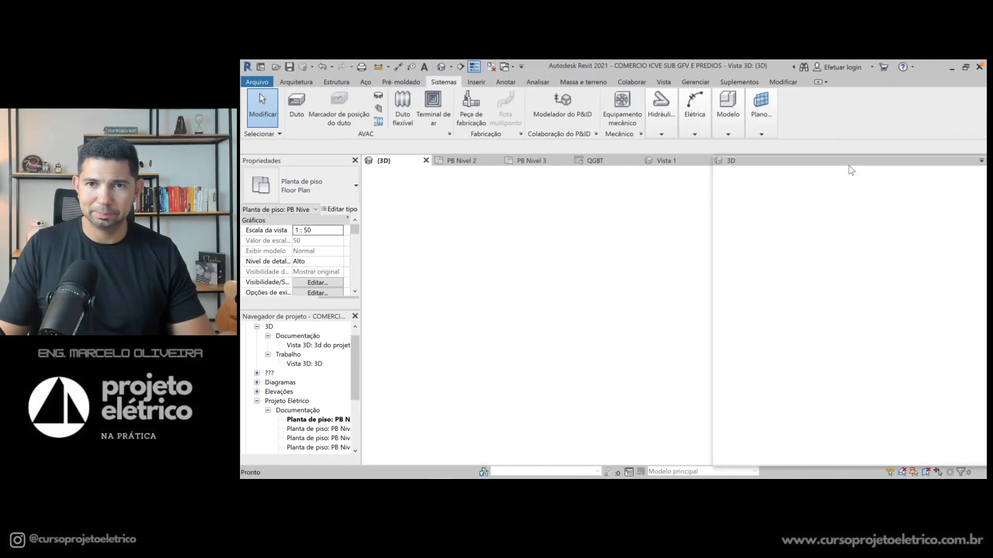
{"action": "left_click_drag", "start_coordinate": [984, 209], "coordinate": [982, 212]}
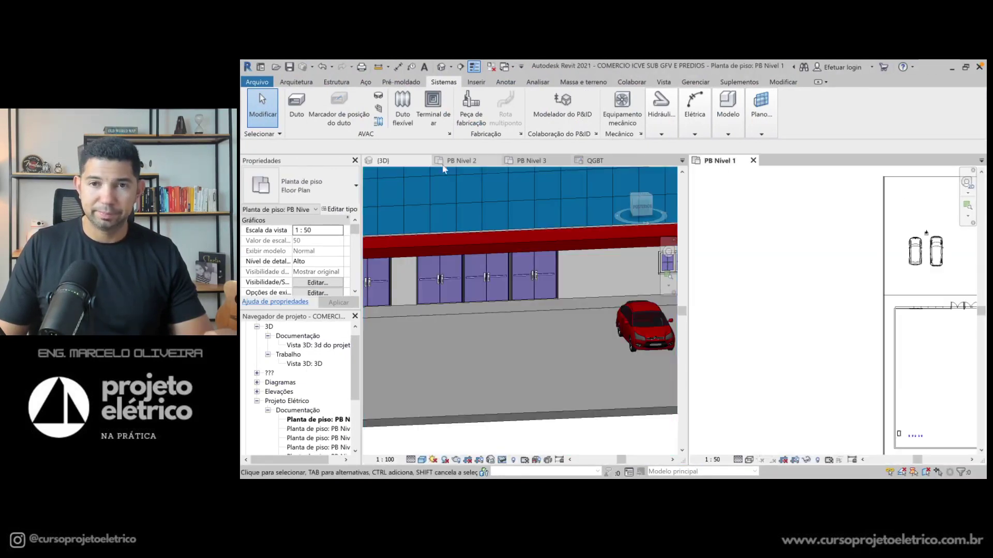
{"action": "left_click", "coordinate": [393, 161]}
Zoom out and shift the 3D model left, then make the PB Nivel 1 plan active
{"action": "scroll", "coordinate": [501, 268], "scroll_direction": "down", "scroll_amount": 1}
{"action": "scroll", "coordinate": [501, 268], "scroll_direction": "down", "scroll_amount": 1}
{"action": "scroll", "coordinate": [529, 269], "scroll_direction": "down", "scroll_amount": 1}
{"action": "scroll", "coordinate": [592, 262], "scroll_direction": "down", "scroll_amount": 2}
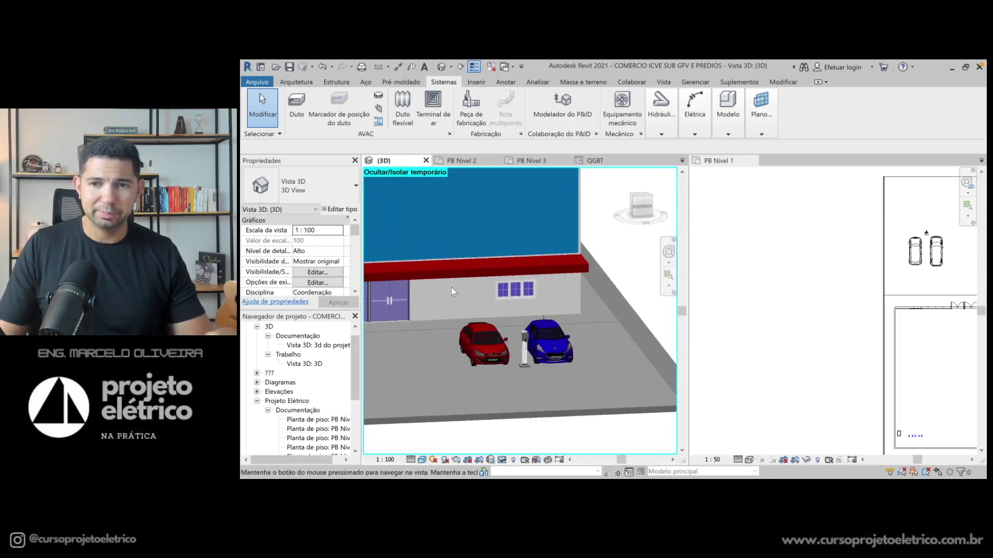
{"action": "middle_click_drag", "start_coordinate": [563, 294], "coordinate": [517, 292]}
{"action": "scroll", "coordinate": [524, 291], "scroll_direction": "down", "scroll_amount": 1}
{"action": "scroll", "coordinate": [517, 293], "scroll_direction": "up", "scroll_amount": 1}
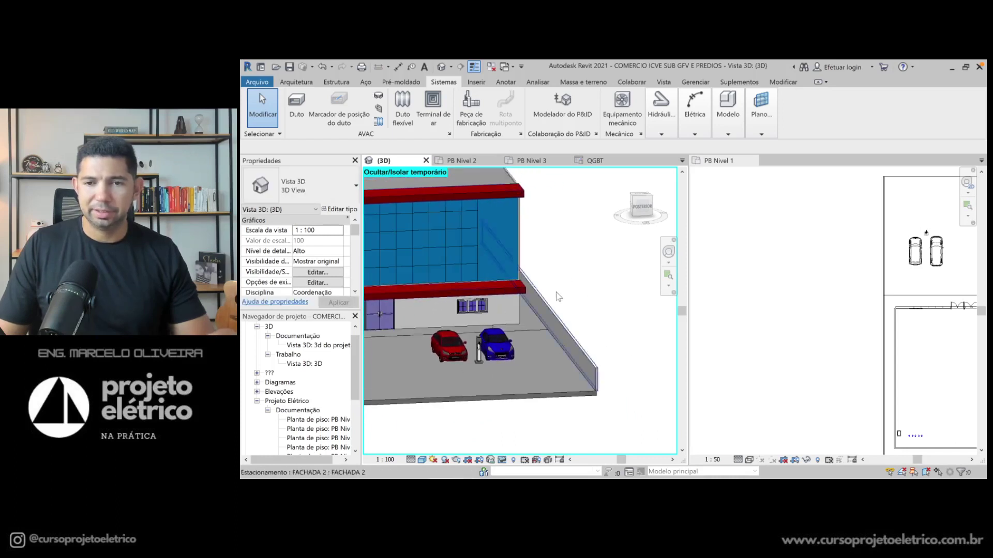
{"action": "scroll", "coordinate": [551, 299], "scroll_direction": "up", "scroll_amount": 1}
{"action": "scroll", "coordinate": [551, 299], "scroll_direction": "up", "scroll_amount": 1}
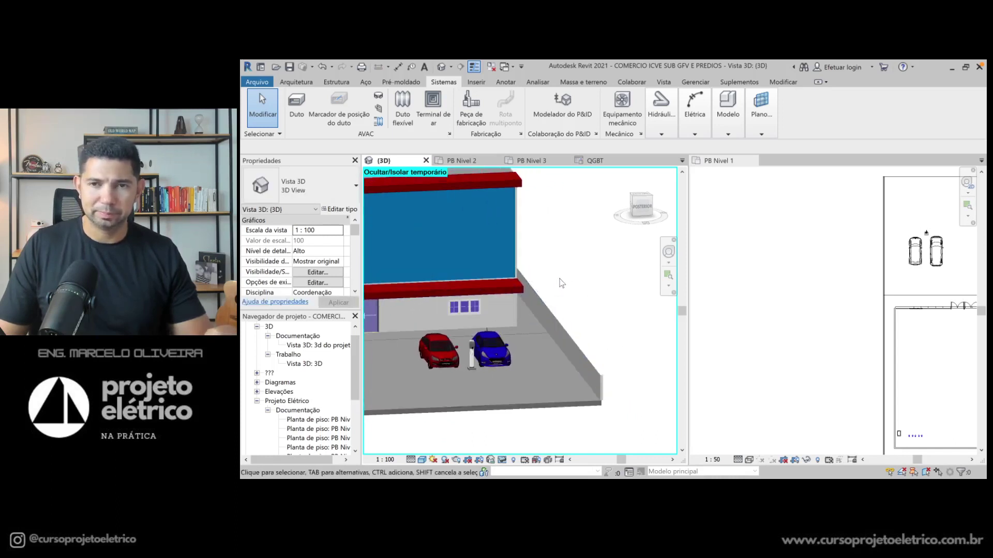
{"action": "scroll", "coordinate": [558, 282], "scroll_direction": "down", "scroll_amount": 1}
{"action": "left_click", "coordinate": [824, 270]}
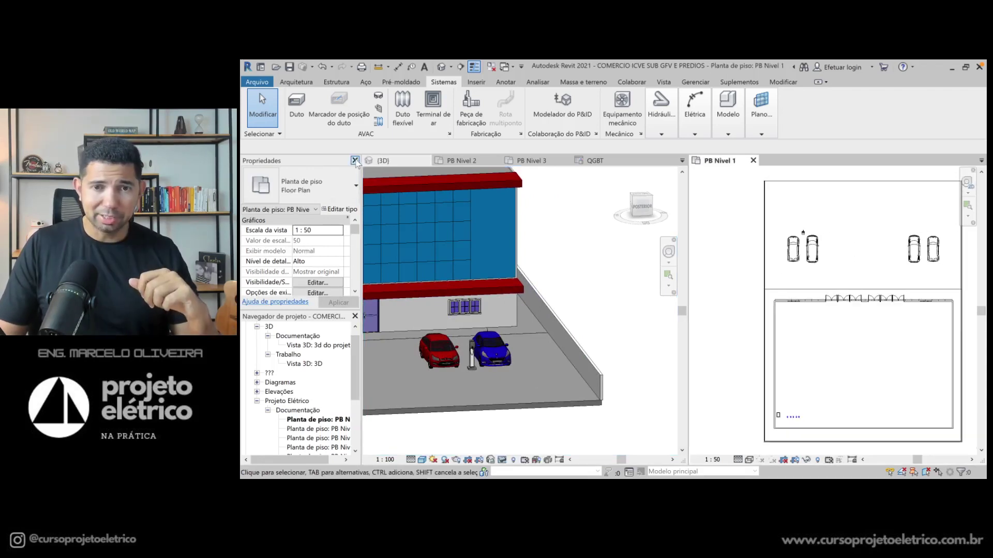
Close the Properties and Project Browser panels and collapse the ribbon
{"action": "left_click", "coordinate": [355, 160]}
{"action": "left_click", "coordinate": [354, 161]}
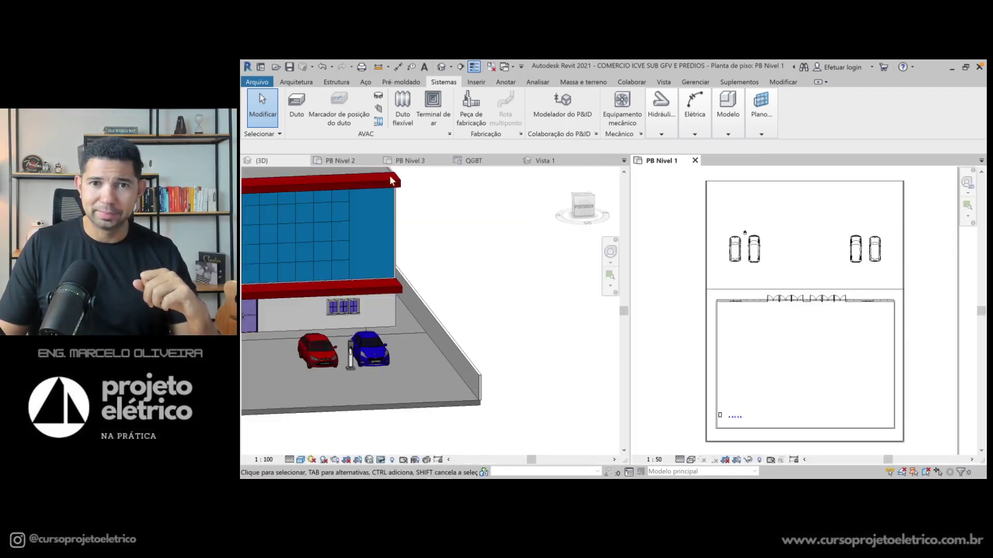
{"action": "left_click", "coordinate": [817, 83]}
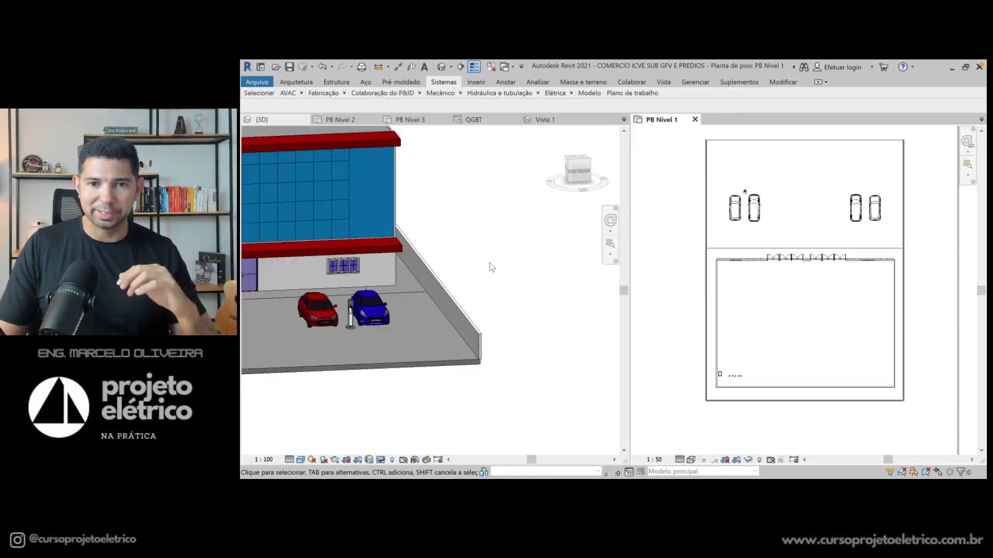
Reposition the 3D model, then start placing electrical equipment in the PB Nivel 1 plan
{"action": "left_click", "coordinate": [466, 266]}
{"action": "middle_click_drag", "start_coordinate": [465, 266], "coordinate": [515, 301]}
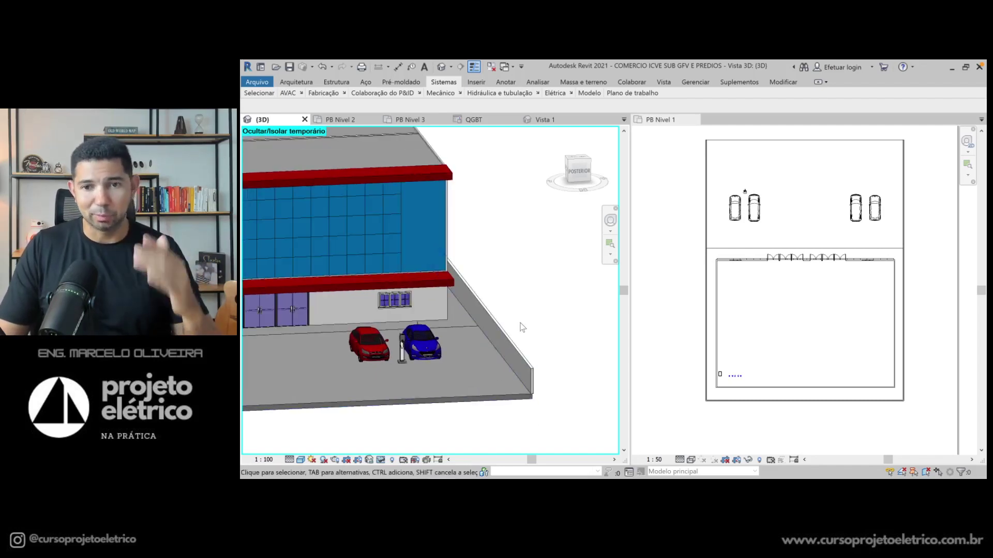
{"action": "left_click", "coordinate": [678, 247]}
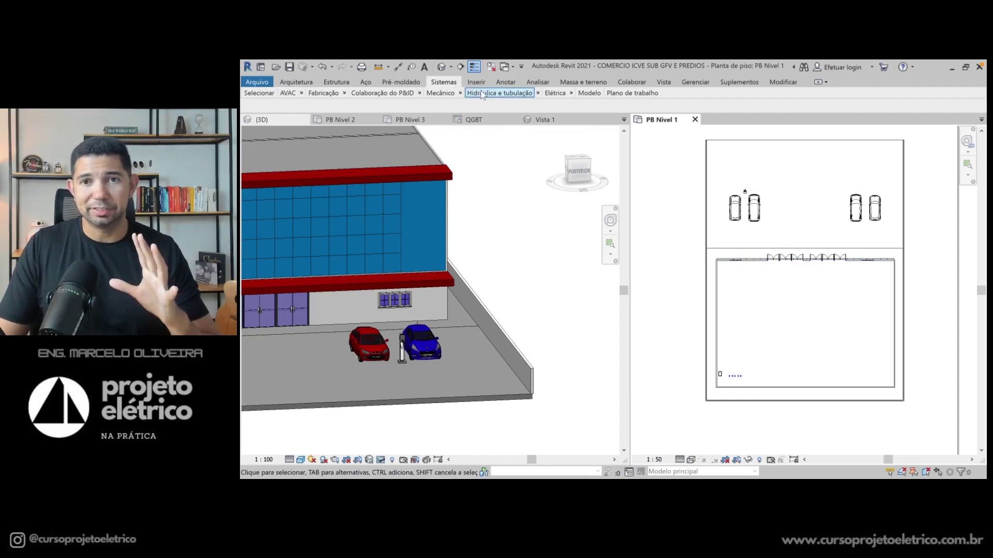
{"action": "left_click", "coordinate": [570, 94]}
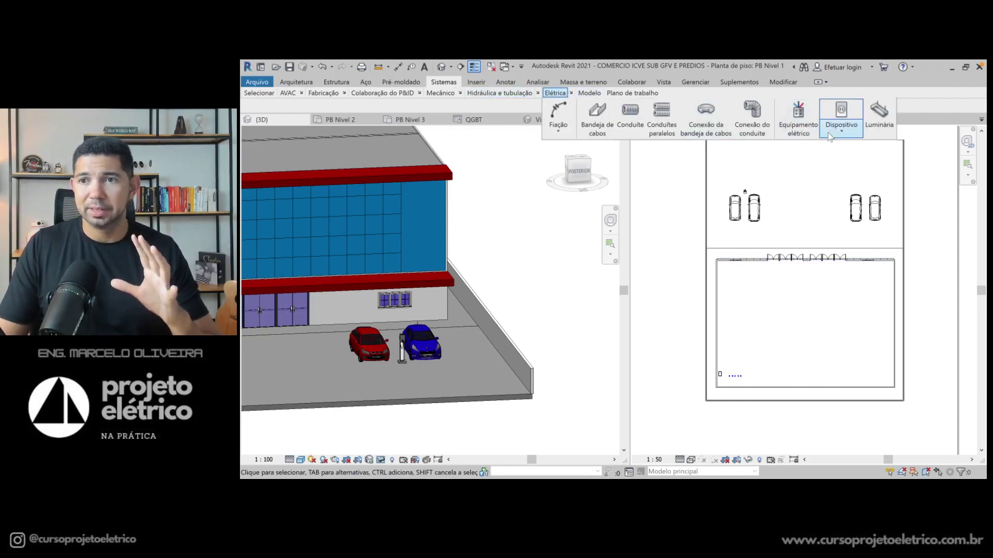
{"action": "left_click", "coordinate": [790, 134]}
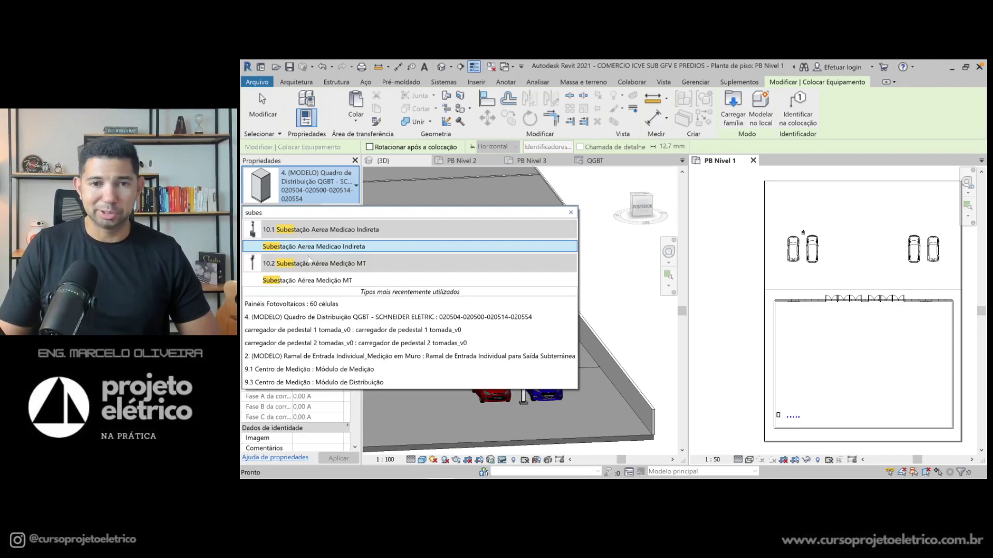
Choose the 10.2 Subestação Aérea Medição MT type, then close Properties and minimize the ribbon
{"action": "left_click", "coordinate": [324, 280]}
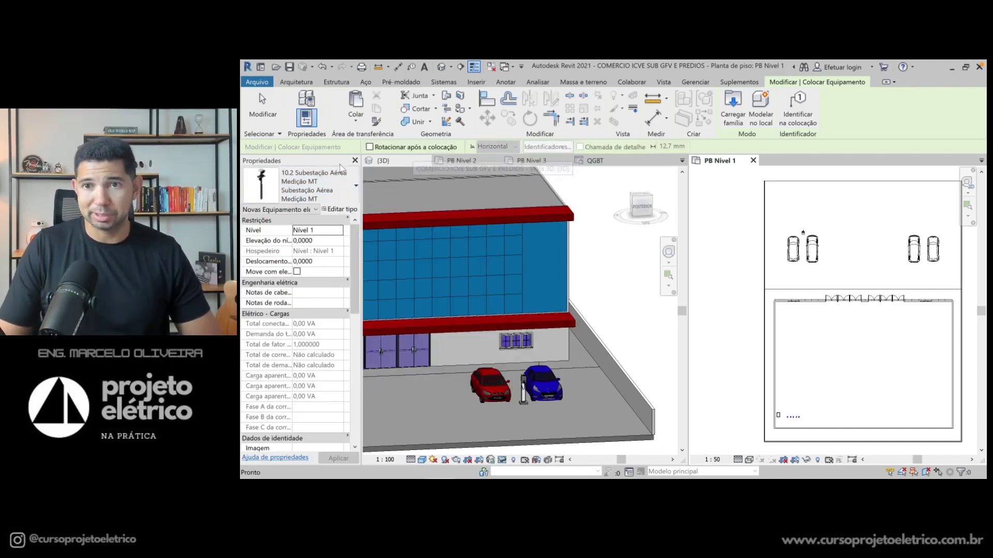
{"action": "left_click", "coordinate": [354, 161]}
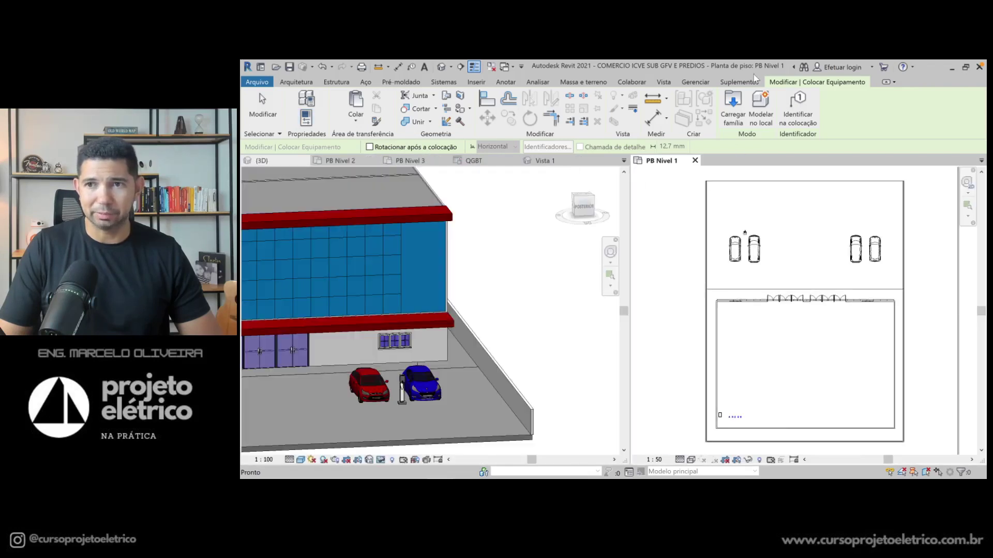
{"action": "left_click", "coordinate": [885, 82]}
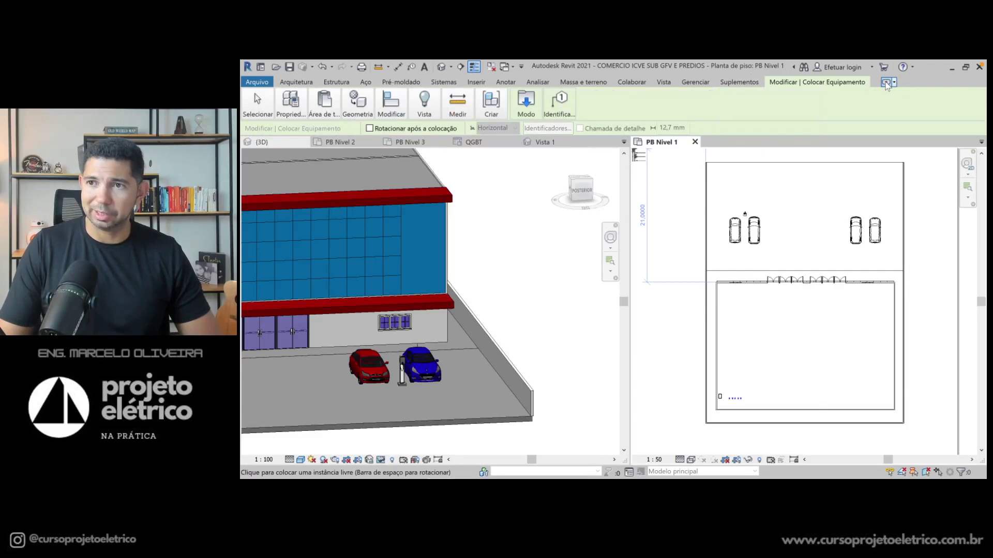
{"action": "left_click", "coordinate": [886, 81]}
{"action": "left_click", "coordinate": [885, 82]}
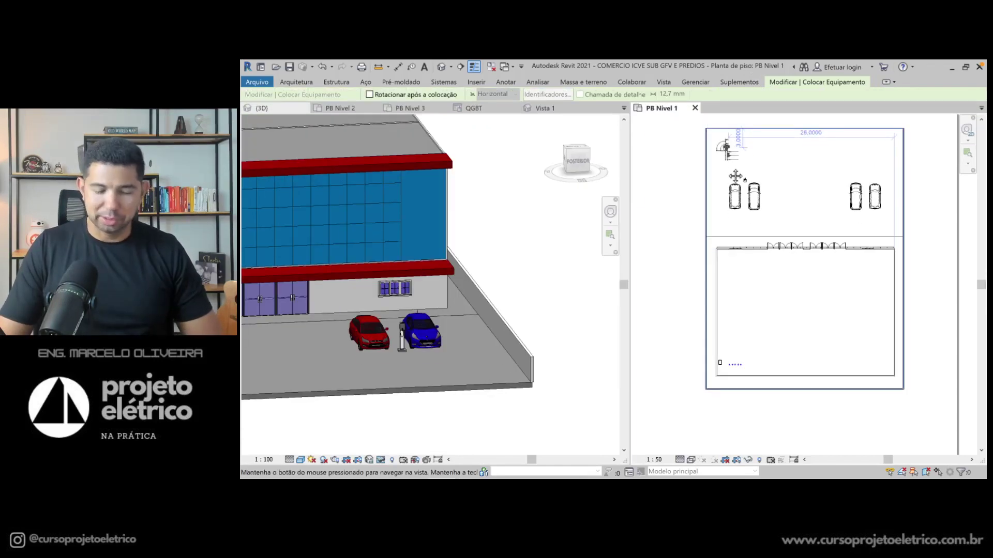
Zoom the plan into the lot's top-left corner
{"action": "scroll", "coordinate": [722, 161], "scroll_direction": "up", "scroll_amount": 2}
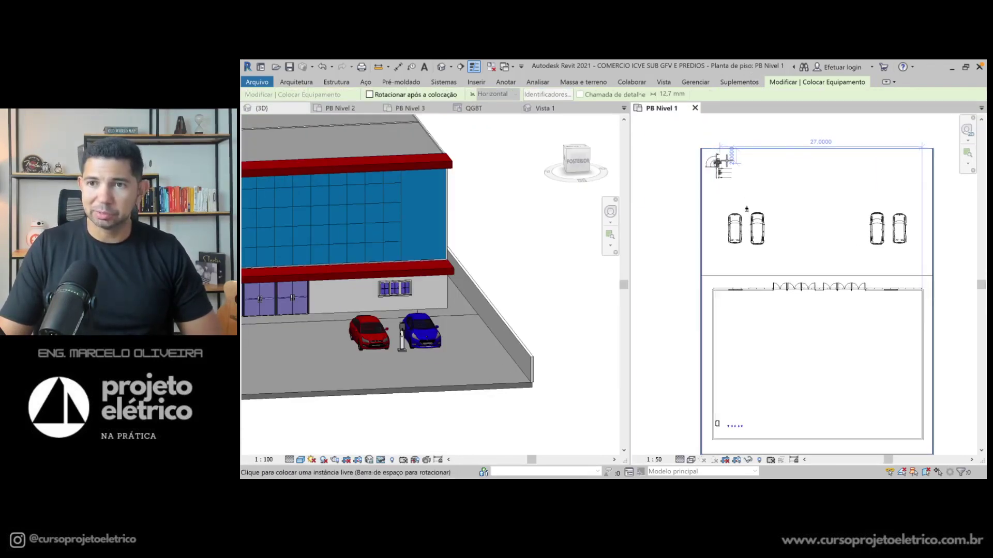
{"action": "scroll", "coordinate": [722, 161], "scroll_direction": "up", "scroll_amount": 1}
{"action": "scroll", "coordinate": [723, 162], "scroll_direction": "up", "scroll_amount": 1}
{"action": "scroll", "coordinate": [756, 226], "scroll_direction": "up", "scroll_amount": 1}
{"action": "scroll", "coordinate": [761, 238], "scroll_direction": "up", "scroll_amount": 1}
{"action": "scroll", "coordinate": [764, 263], "scroll_direction": "up", "scroll_amount": 1}
{"action": "scroll", "coordinate": [781, 297], "scroll_direction": "up", "scroll_amount": 2}
{"action": "scroll", "coordinate": [823, 362], "scroll_direction": "up", "scroll_amount": 1}
{"action": "scroll", "coordinate": [844, 374], "scroll_direction": "up", "scroll_amount": 1}
{"action": "scroll", "coordinate": [848, 375], "scroll_direction": "up", "scroll_amount": 1}
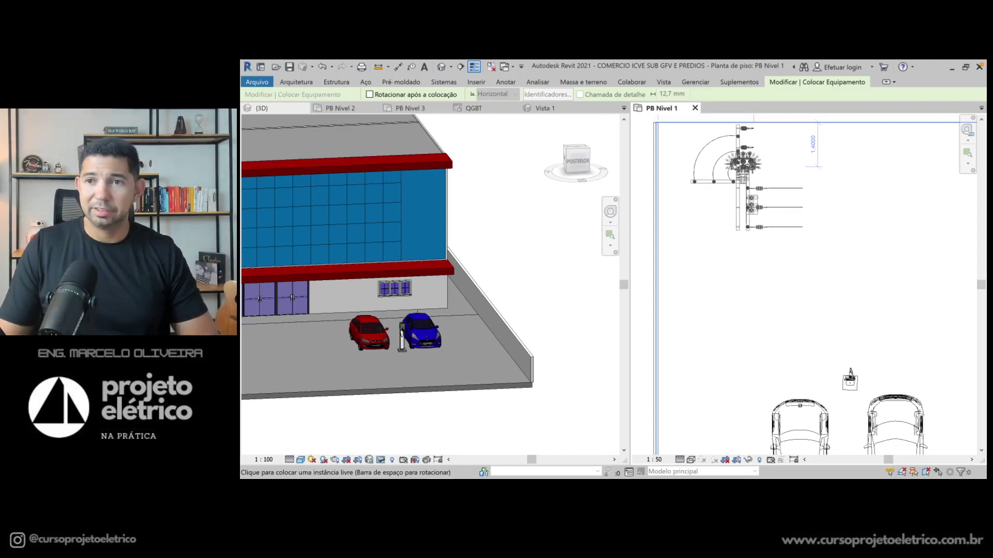
Rotate the substation 90° and place it at the corner, 3,1000 and 0,7000 from the edges
{"action": "key", "text": "space"}
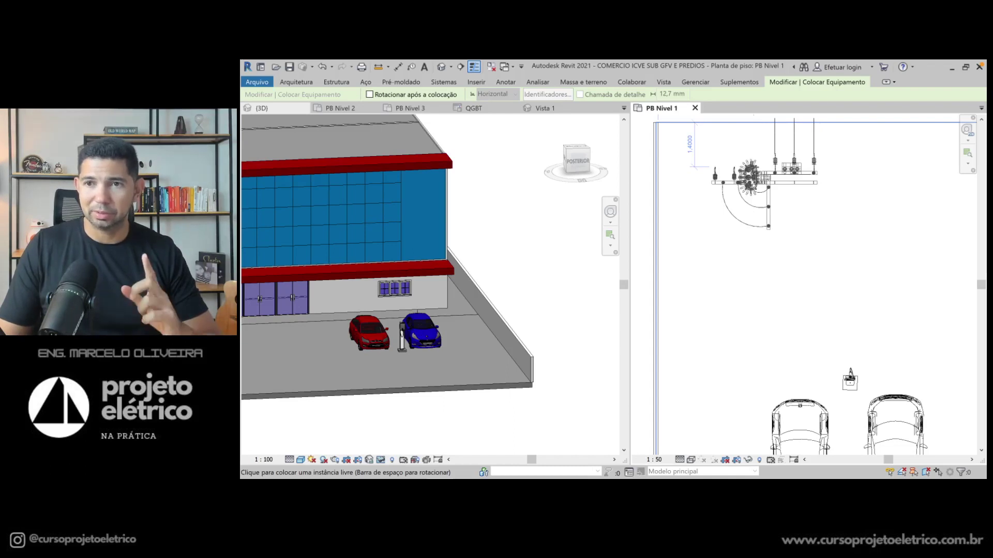
{"action": "middle_click_drag", "start_coordinate": [849, 383], "coordinate": [856, 414]}
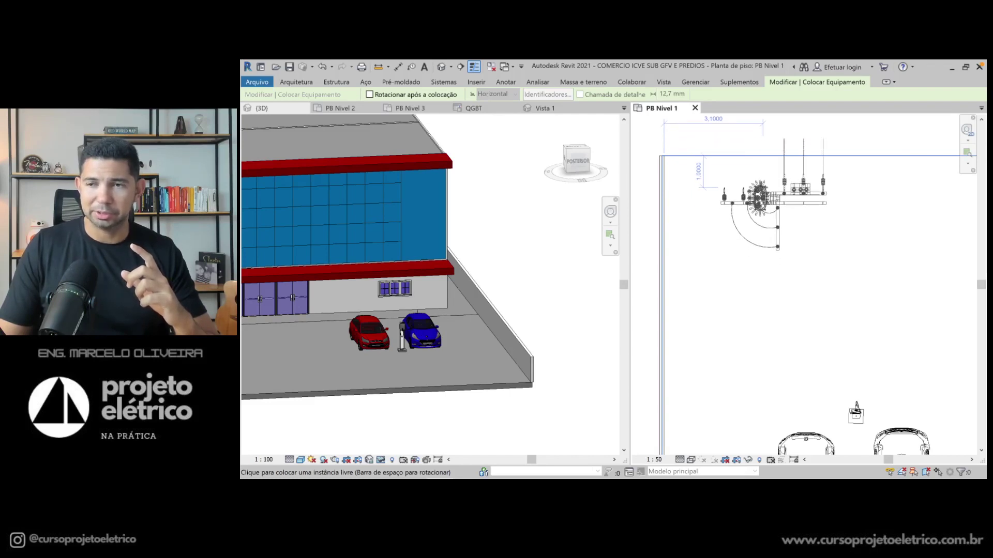
{"action": "middle_click_drag", "start_coordinate": [857, 414], "coordinate": [860, 437]}
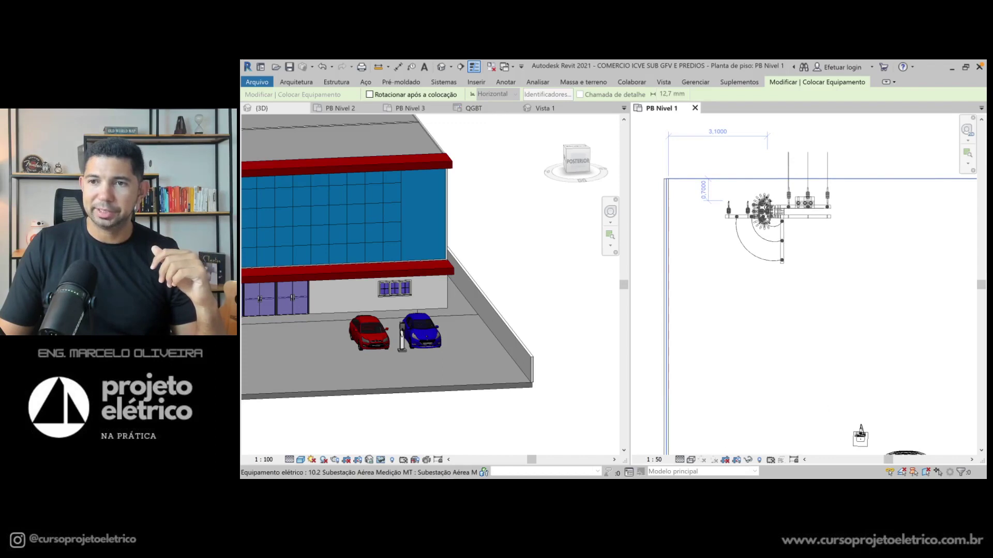
{"action": "left_click", "coordinate": [859, 437]}
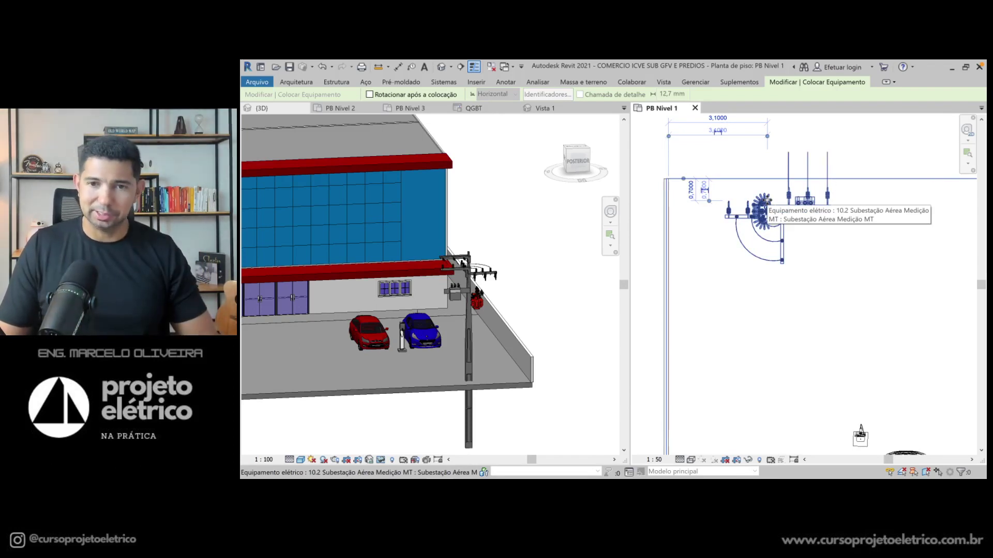
{"action": "left_click", "coordinate": [767, 201]}
{"action": "key", "text": "Escape"}
{"action": "key", "text": "Escape"}
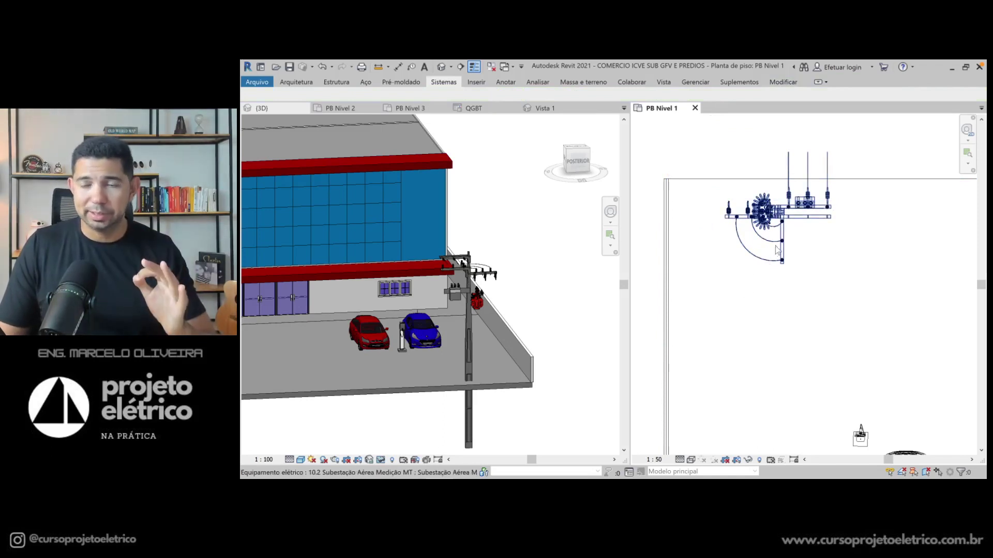
{"action": "scroll", "coordinate": [797, 234], "scroll_direction": "down", "scroll_amount": 2}
Temporarily hide the blue glass curtain wall in the 3D view
{"action": "left_click", "coordinate": [506, 310]}
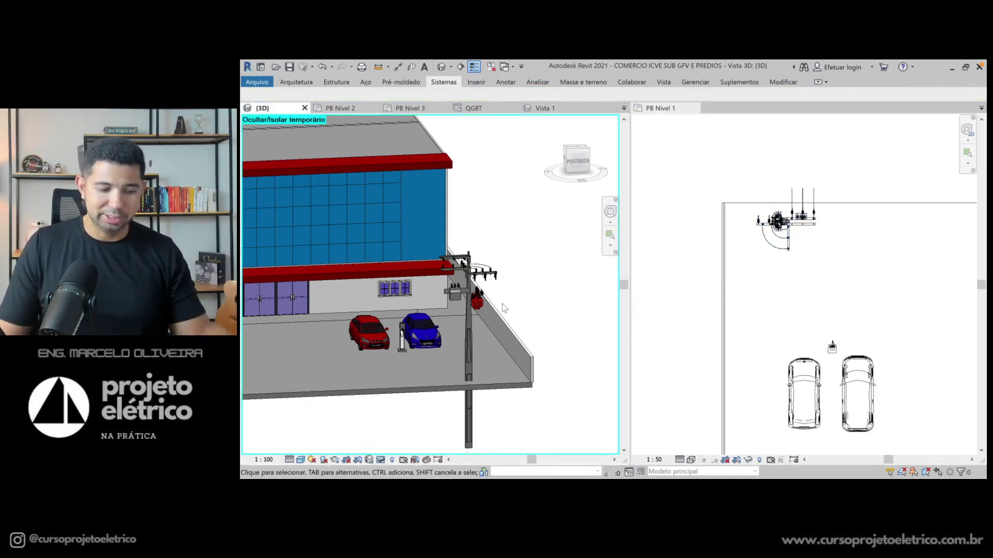
{"action": "mouse_move", "coordinate": [509, 313]}
{"action": "middle_mouse_down", "text": "shift"}
{"action": "mouse_move", "coordinate": [527, 308]}
{"action": "mouse_move", "coordinate": [463, 313]}
{"action": "middle_mouse_up", "text": "shift"}
{"action": "key", "text": "h"}
{"action": "key", "text": "h"}
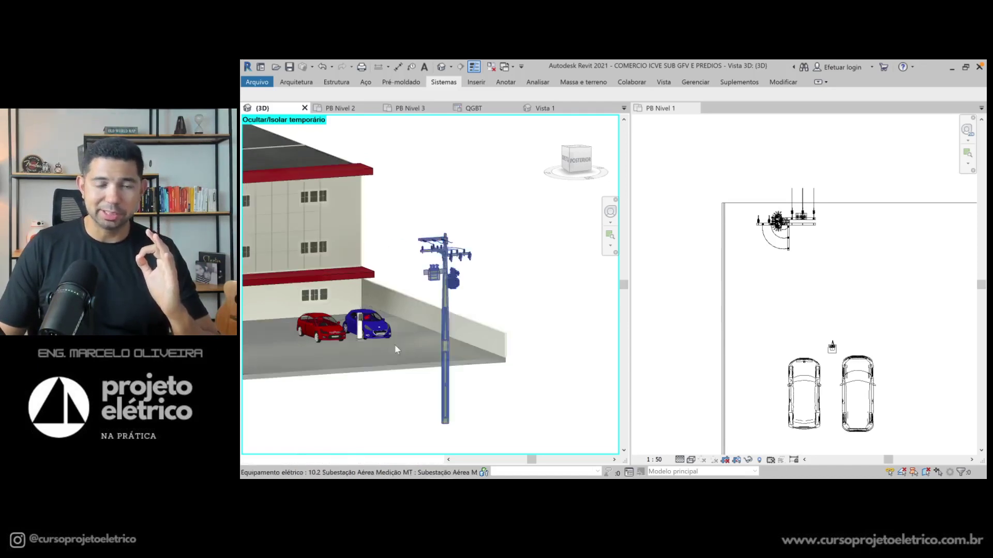
Pan and orbit around the new pole substation beside the parked cars
{"action": "scroll", "coordinate": [409, 290], "scroll_direction": "up", "scroll_amount": 3}
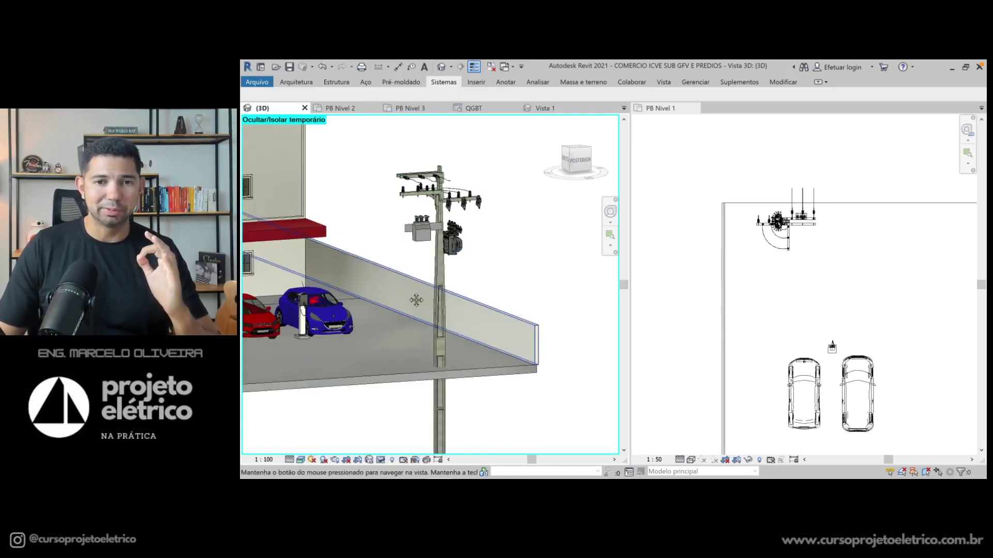
{"action": "middle_click_drag", "start_coordinate": [401, 293], "coordinate": [450, 316]}
{"action": "middle_click_drag", "start_coordinate": [393, 336], "coordinate": [419, 275], "text": "shift"}
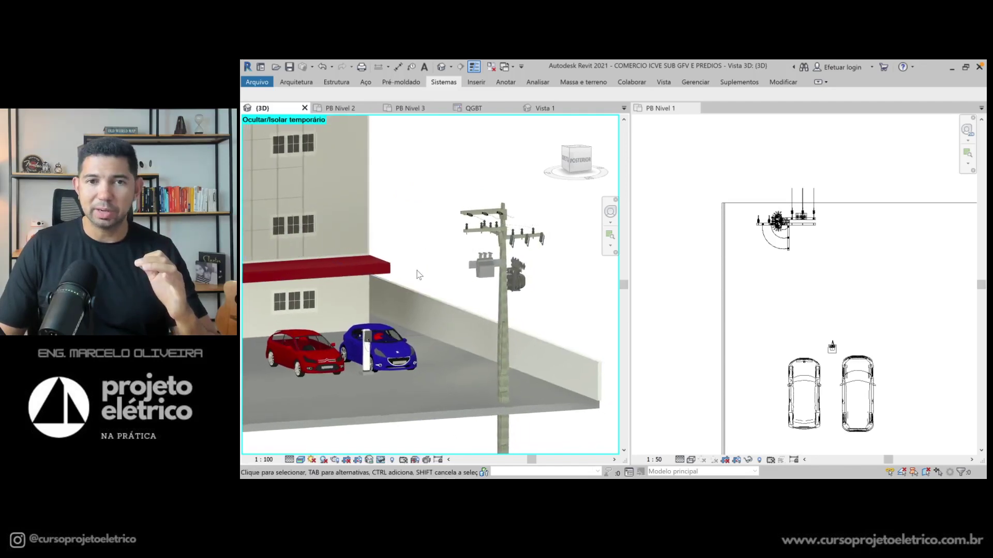
{"action": "middle_click_drag", "start_coordinate": [418, 274], "coordinate": [405, 293], "text": "shift"}
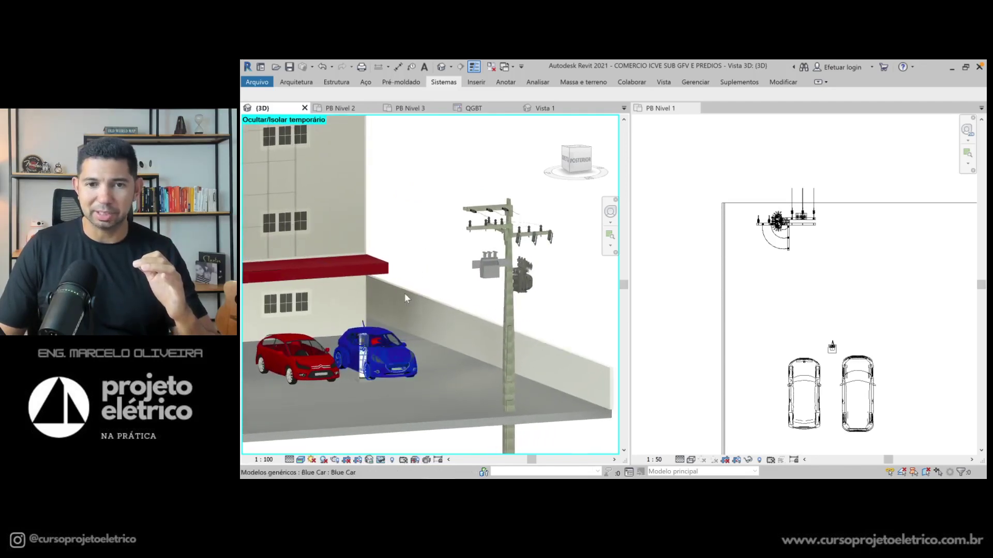
{"action": "scroll", "coordinate": [405, 293], "scroll_direction": "down", "scroll_amount": 3}
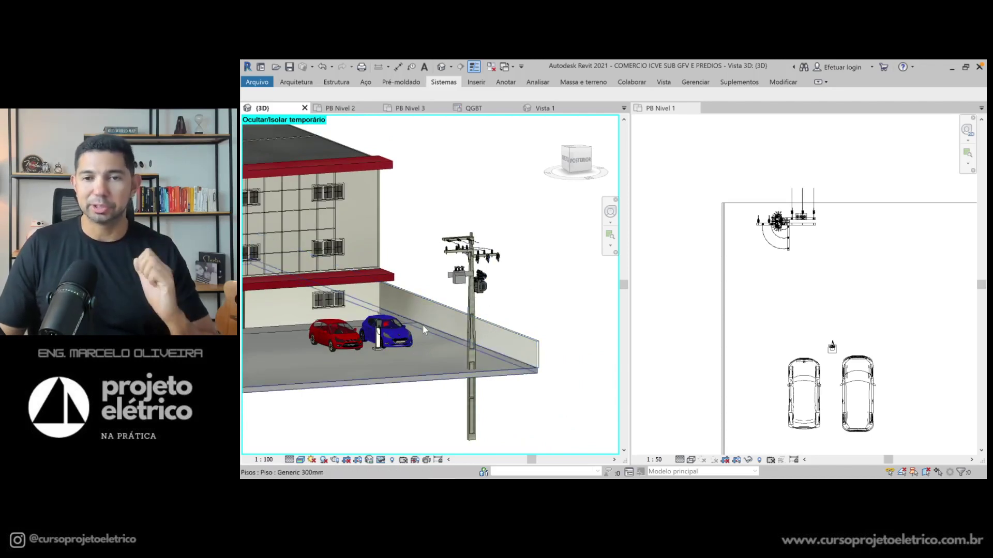
{"action": "left_click", "coordinate": [300, 459]}
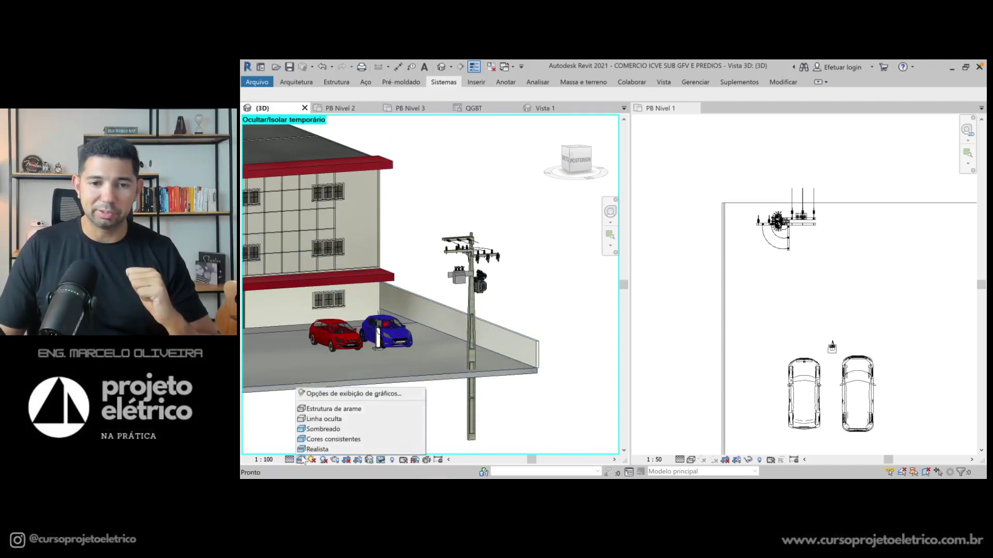
Switch the 3D view to Shaded and orbit out to see the whole building
{"action": "left_click", "coordinate": [335, 430]}
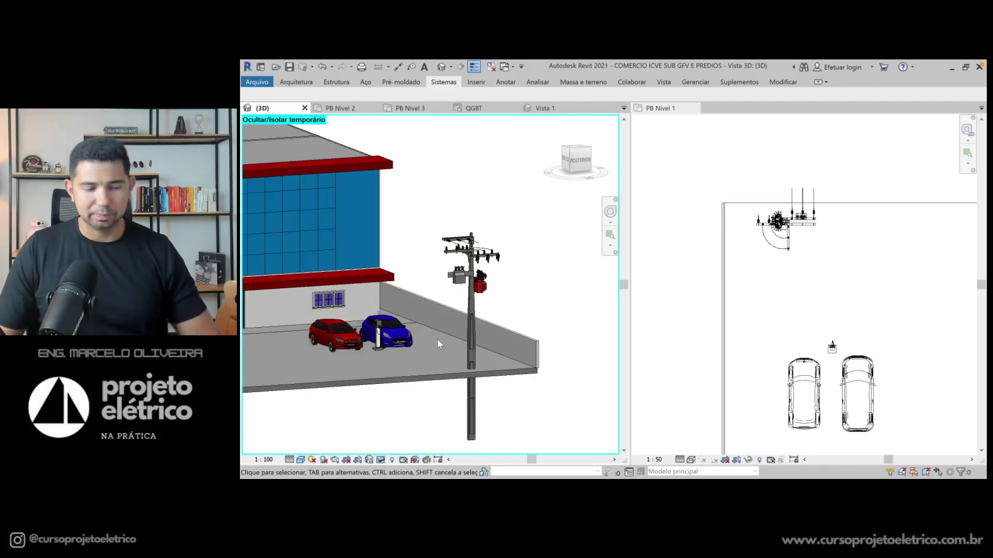
{"action": "mouse_move", "coordinate": [479, 300]}
{"action": "middle_mouse_down", "text": "shift"}
{"action": "mouse_move", "coordinate": [495, 339]}
{"action": "mouse_move", "coordinate": [470, 341]}
{"action": "mouse_move", "coordinate": [517, 320]}
{"action": "mouse_move", "coordinate": [543, 377]}
{"action": "middle_mouse_up", "text": "shift"}
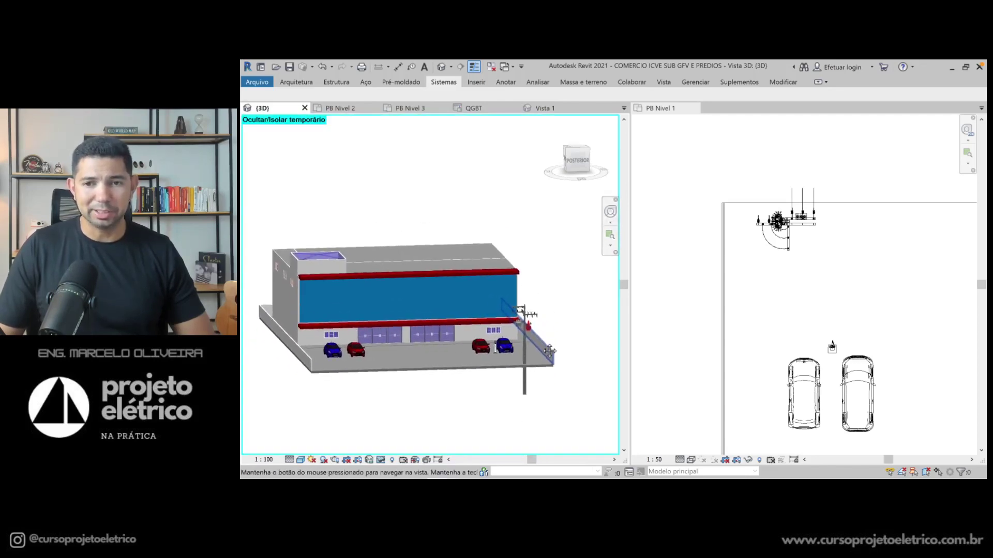
{"action": "scroll", "coordinate": [522, 322], "scroll_direction": "up", "scroll_amount": 3}
{"action": "mouse_move", "coordinate": [524, 322]}
{"action": "middle_mouse_down", "text": "shift"}
{"action": "mouse_move", "coordinate": [568, 318]}
{"action": "mouse_move", "coordinate": [458, 339]}
{"action": "mouse_move", "coordinate": [509, 376]}
{"action": "mouse_move", "coordinate": [455, 347]}
{"action": "mouse_move", "coordinate": [298, 433]}
{"action": "middle_mouse_up", "text": "shift"}
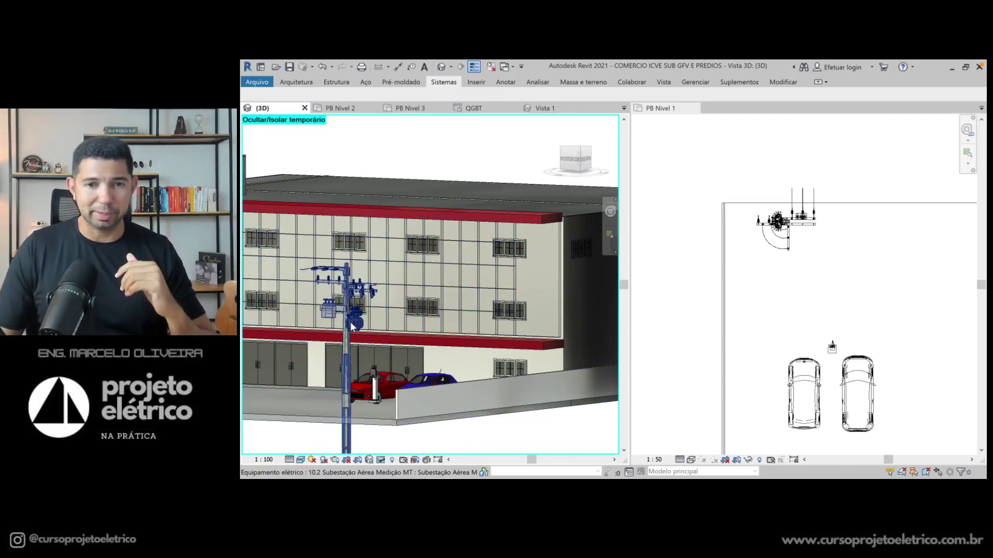
Zoom and orbit down onto the pole and cars, then activate the PB Nivel 1 plan
{"action": "scroll", "coordinate": [351, 322], "scroll_direction": "up", "scroll_amount": 1}
{"action": "scroll", "coordinate": [357, 323], "scroll_direction": "up", "scroll_amount": 1}
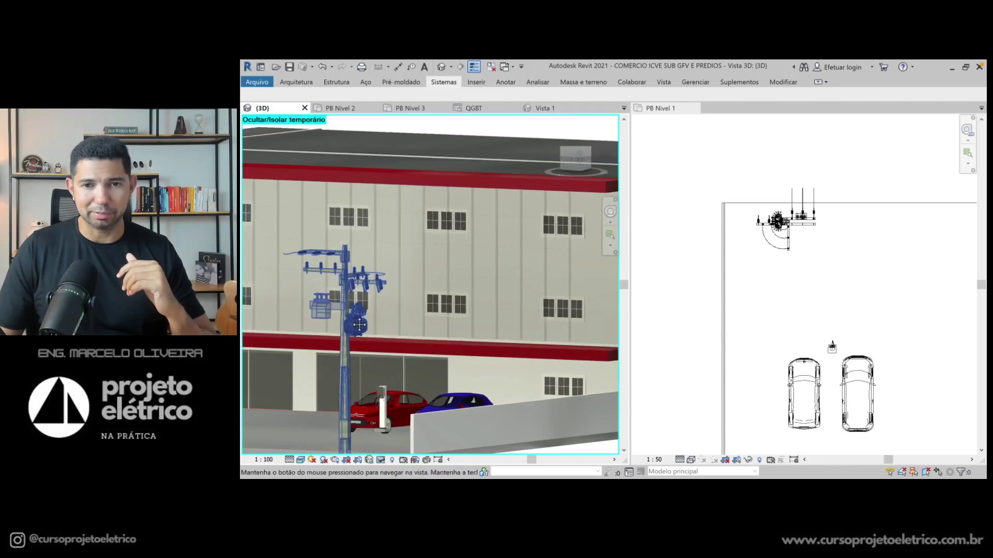
{"action": "scroll", "coordinate": [360, 324], "scroll_direction": "up", "scroll_amount": 1}
{"action": "scroll", "coordinate": [362, 324], "scroll_direction": "up", "scroll_amount": 1}
{"action": "scroll", "coordinate": [367, 321], "scroll_direction": "up", "scroll_amount": 1}
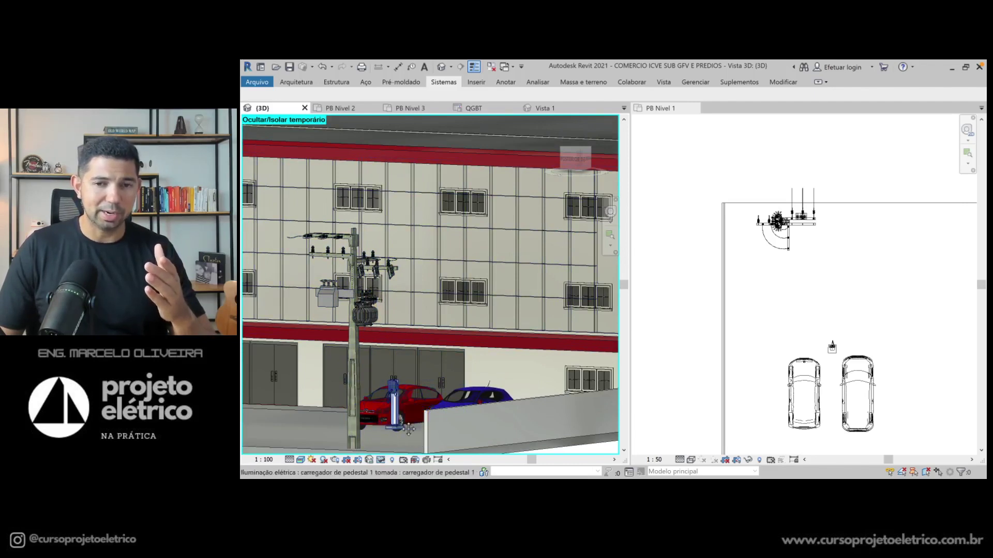
{"action": "scroll", "coordinate": [516, 261], "scroll_direction": "down", "scroll_amount": 2}
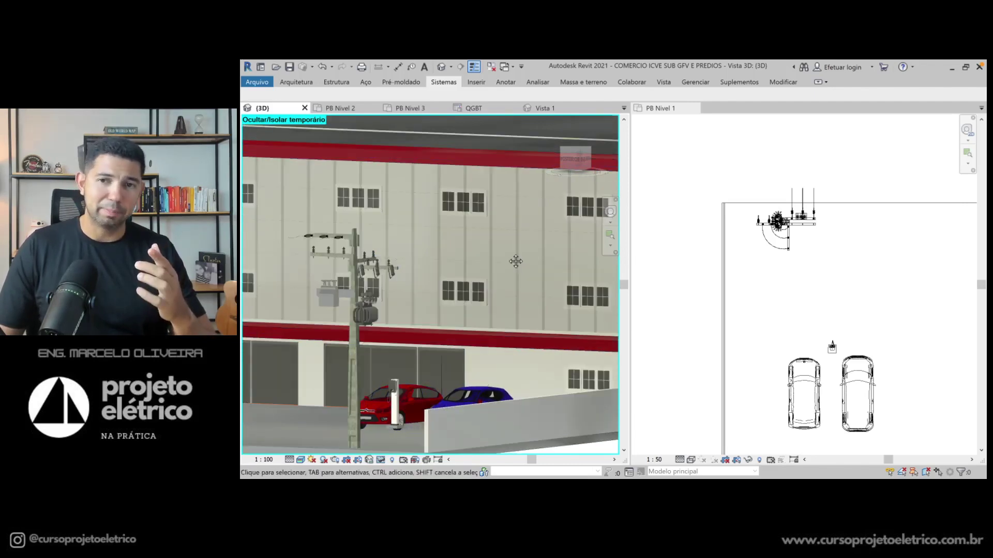
{"action": "scroll", "coordinate": [516, 261], "scroll_direction": "down", "scroll_amount": 3}
{"action": "scroll", "coordinate": [515, 261], "scroll_direction": "down", "scroll_amount": 2}
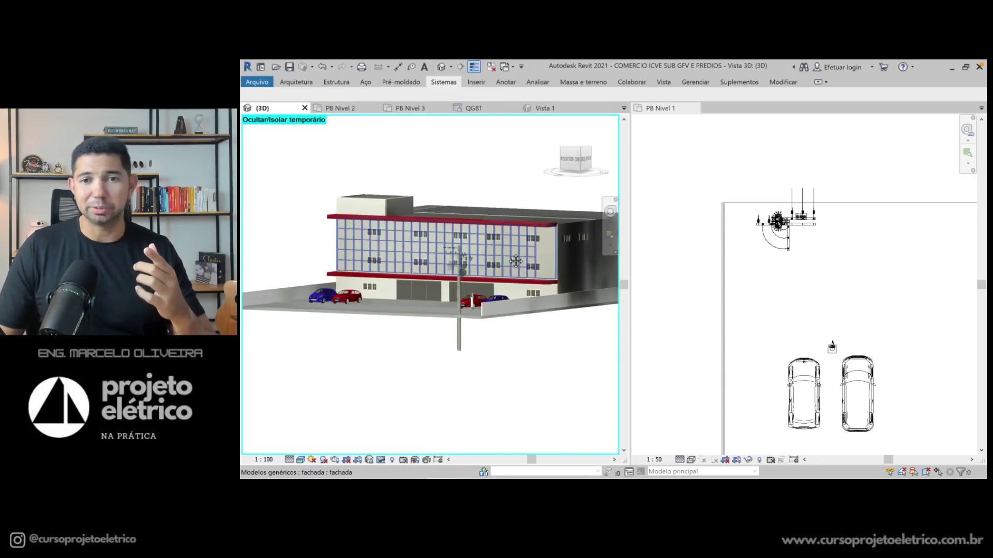
{"action": "scroll", "coordinate": [515, 261], "scroll_direction": "down", "scroll_amount": 1}
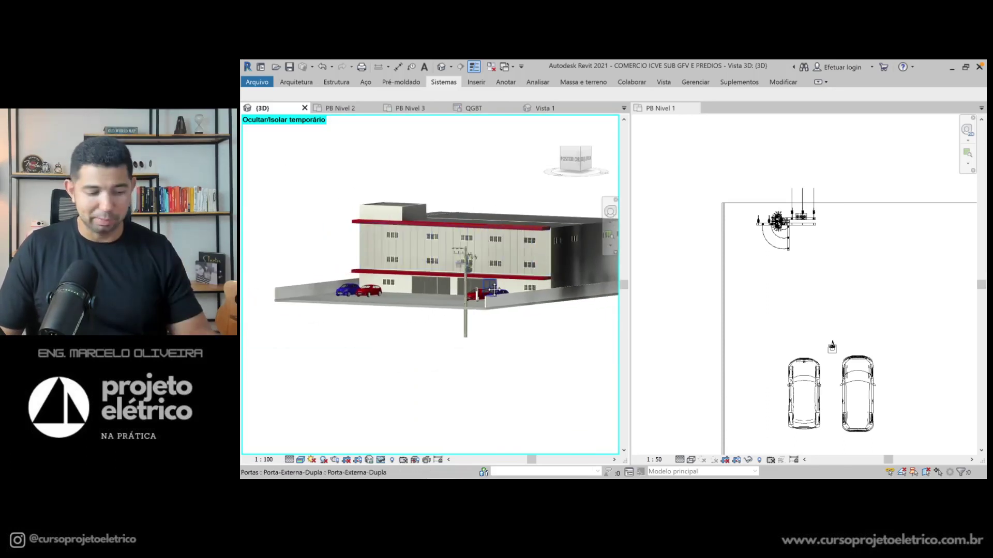
{"action": "middle_click_drag", "start_coordinate": [494, 289], "coordinate": [435, 361], "text": "shift"}
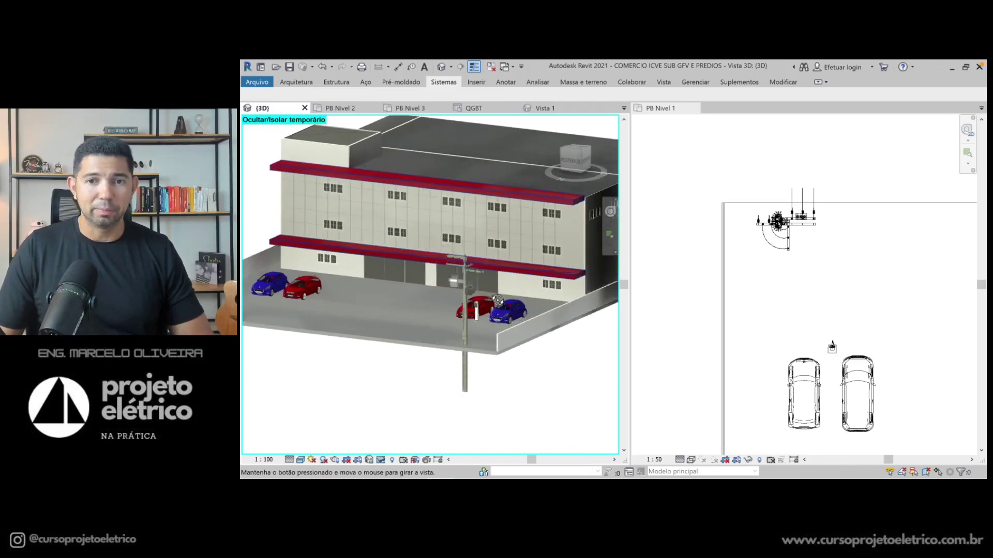
{"action": "scroll", "coordinate": [426, 376], "scroll_direction": "up", "scroll_amount": 3}
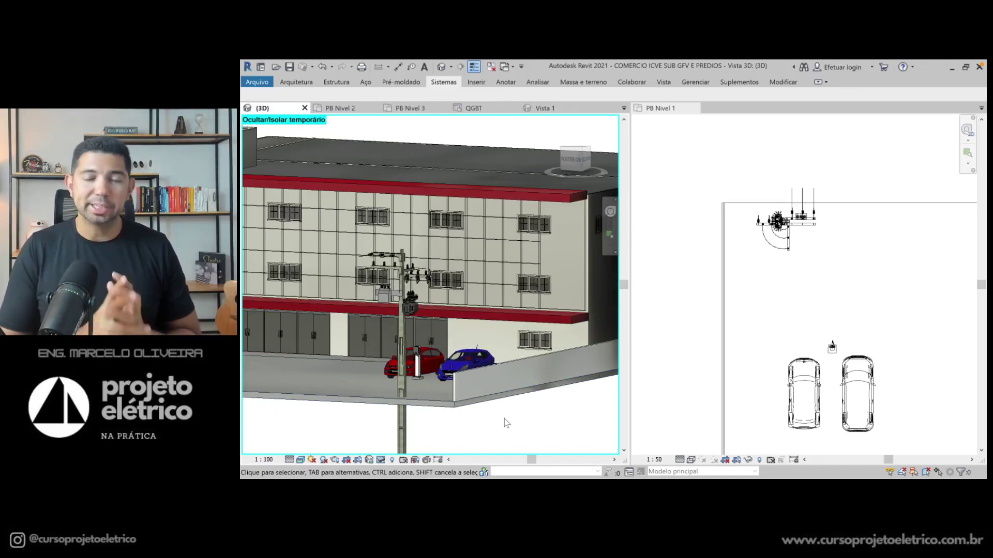
{"action": "left_click", "coordinate": [716, 264]}
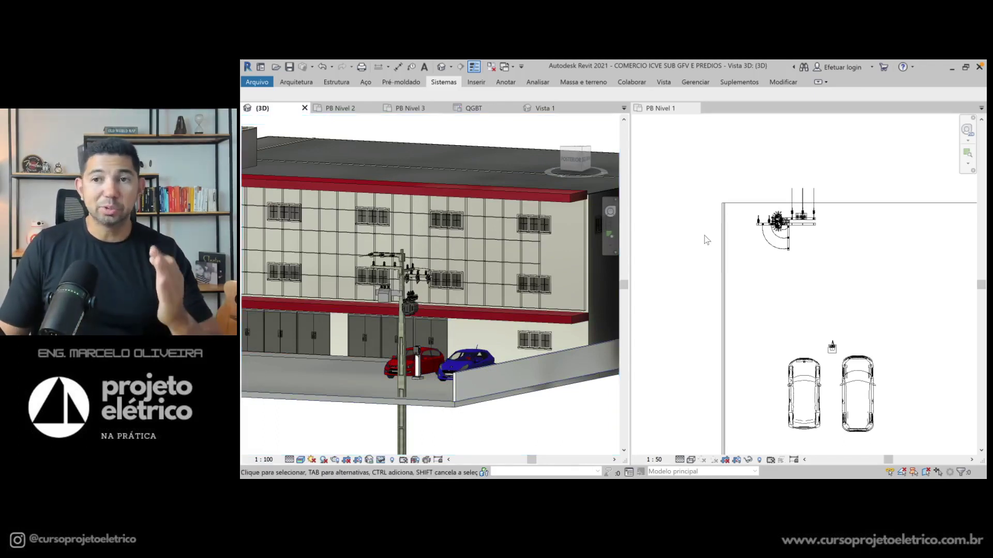
Zoom and pan PB Nivel 1 to bring the parking bays and room into view
{"action": "scroll", "coordinate": [716, 263], "scroll_direction": "down", "scroll_amount": 5}
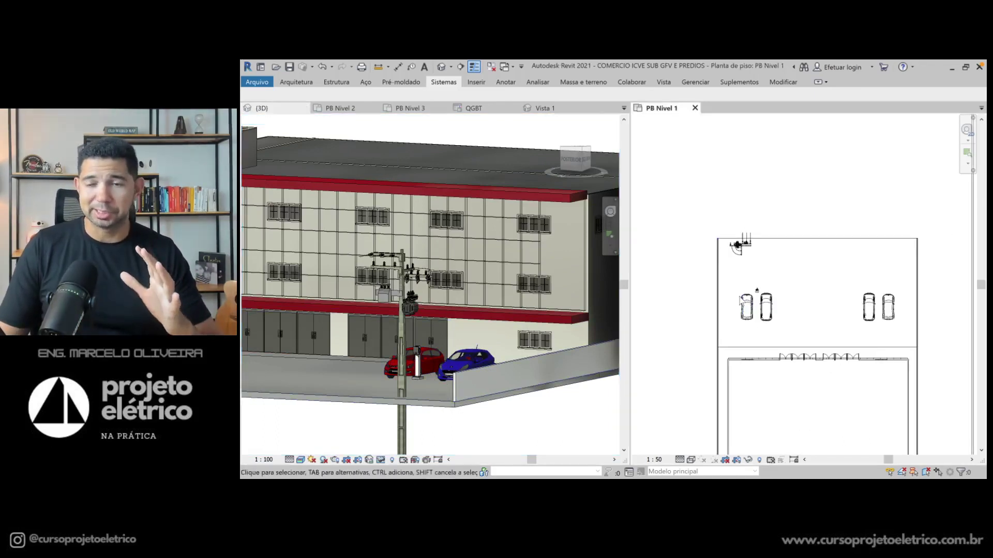
{"action": "middle_click_drag", "start_coordinate": [743, 284], "coordinate": [719, 243]}
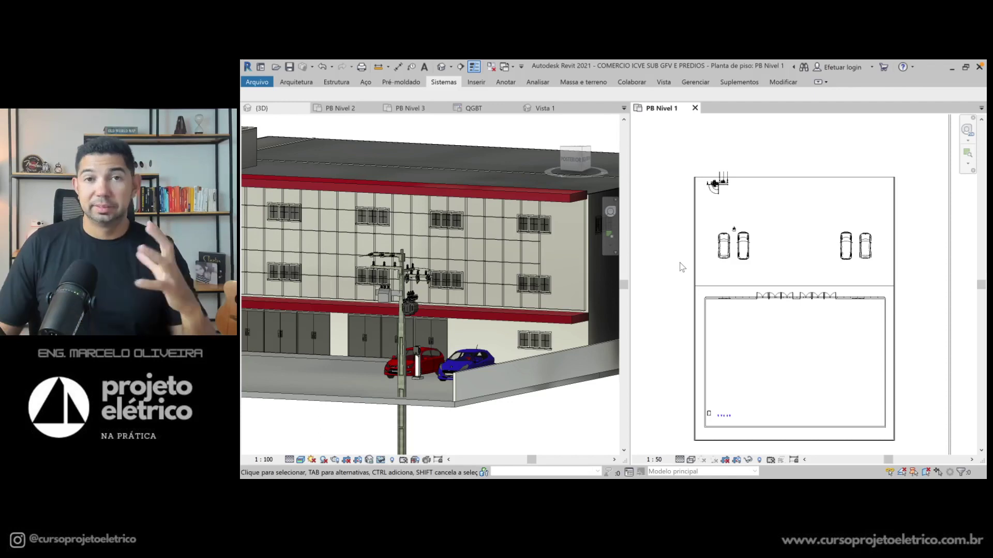
{"action": "scroll", "coordinate": [695, 217], "scroll_direction": "down", "scroll_amount": 1}
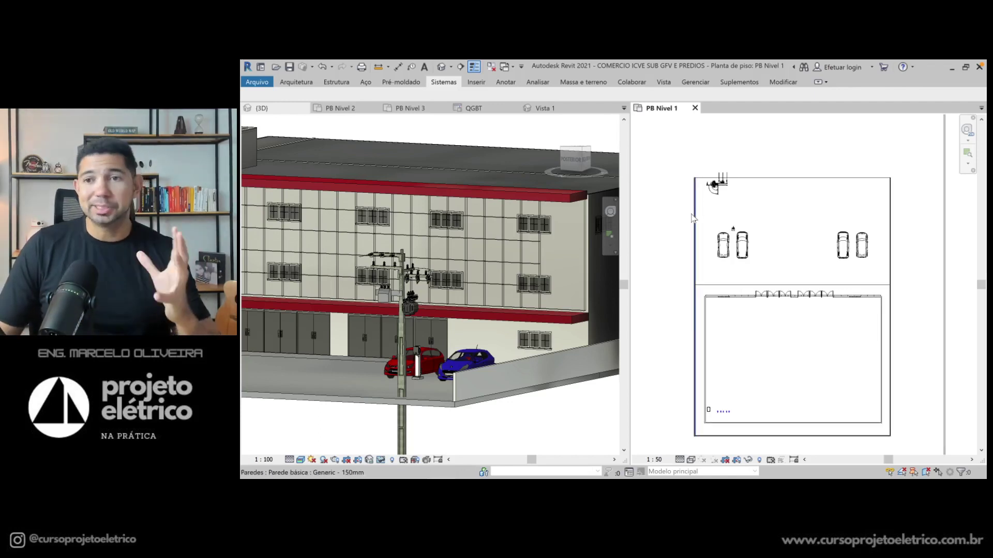
{"action": "scroll", "coordinate": [696, 217], "scroll_direction": "down", "scroll_amount": 1}
{"action": "scroll", "coordinate": [701, 213], "scroll_direction": "down", "scroll_amount": 1}
{"action": "middle_click_drag", "start_coordinate": [702, 213], "coordinate": [705, 207]}
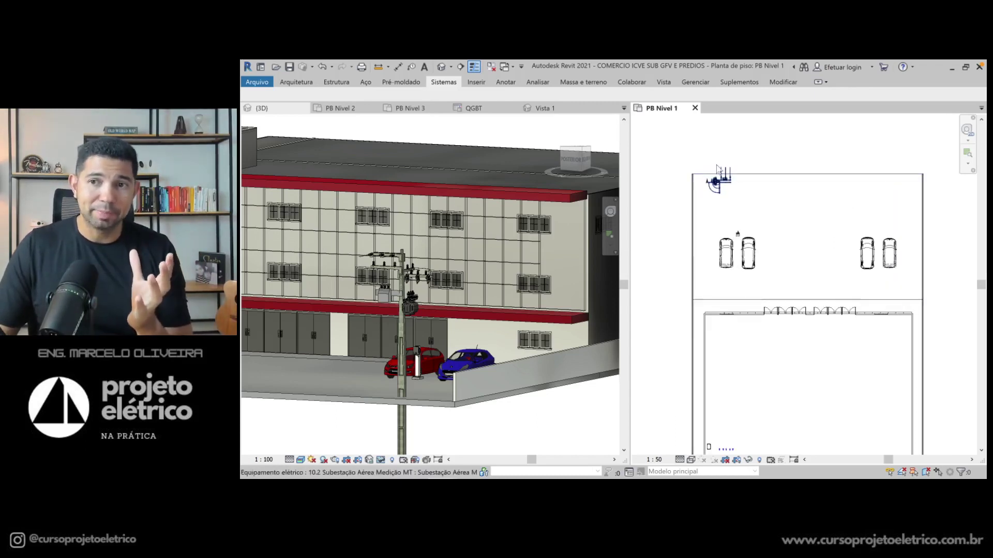
{"action": "scroll", "coordinate": [700, 151], "scroll_direction": "up", "scroll_amount": 2}
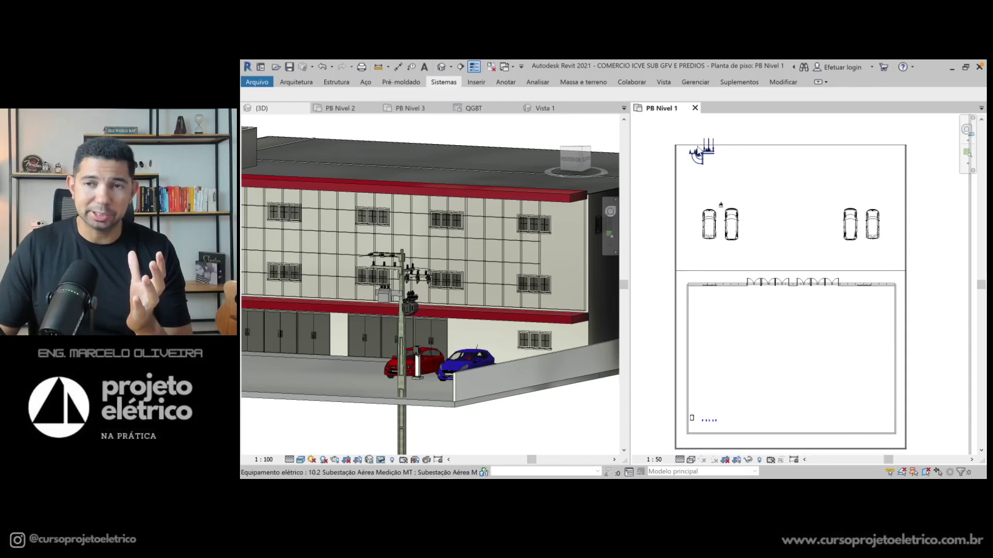
{"action": "scroll", "coordinate": [697, 147], "scroll_direction": "up", "scroll_amount": 1}
{"action": "scroll", "coordinate": [698, 153], "scroll_direction": "up", "scroll_amount": 2}
{"action": "scroll", "coordinate": [690, 171], "scroll_direction": "up", "scroll_amount": 1}
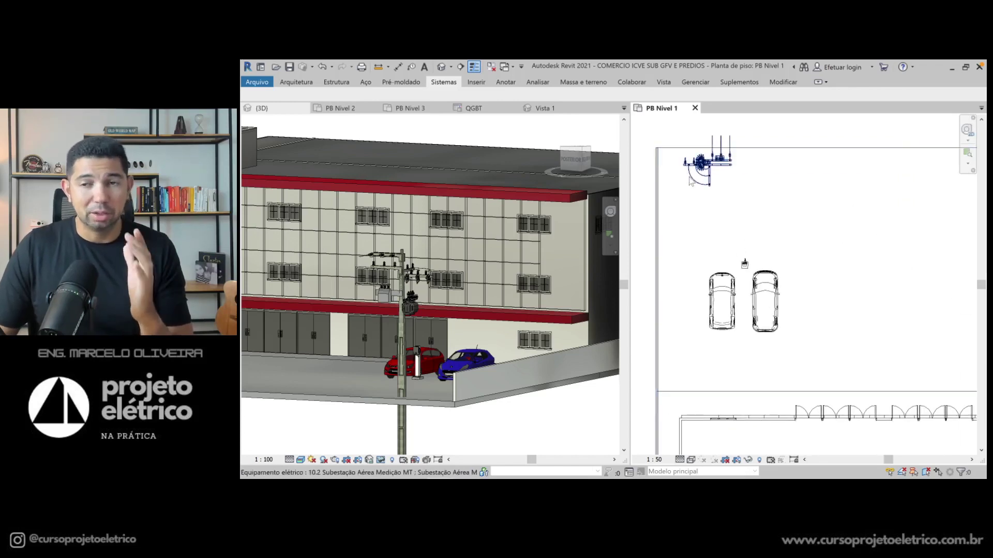
{"action": "scroll", "coordinate": [698, 301], "scroll_direction": "down", "scroll_amount": 2}
Frame the room below the door row and the cars, then return to the 3D view
{"action": "middle_click_drag", "start_coordinate": [724, 445], "coordinate": [726, 303]}
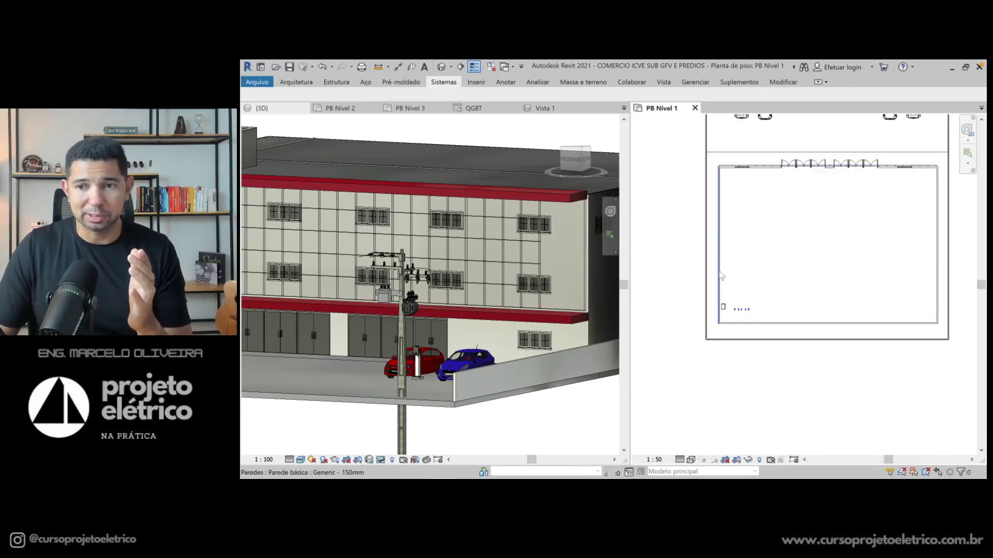
{"action": "scroll", "coordinate": [734, 310], "scroll_direction": "up", "scroll_amount": 2}
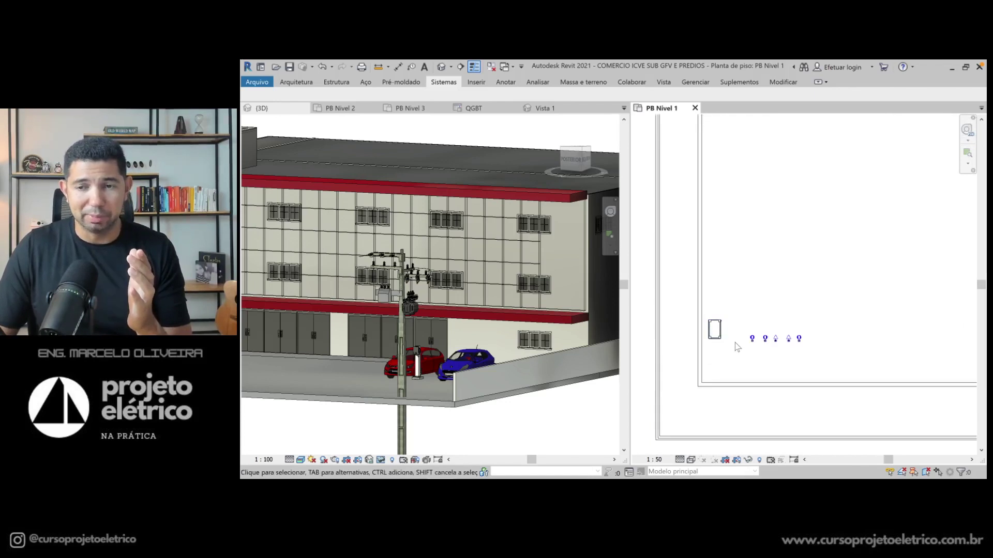
{"action": "scroll", "coordinate": [734, 342], "scroll_direction": "down", "scroll_amount": 2}
{"action": "scroll", "coordinate": [779, 239], "scroll_direction": "down", "scroll_amount": 1}
{"action": "middle_click_drag", "start_coordinate": [779, 239], "coordinate": [723, 322]}
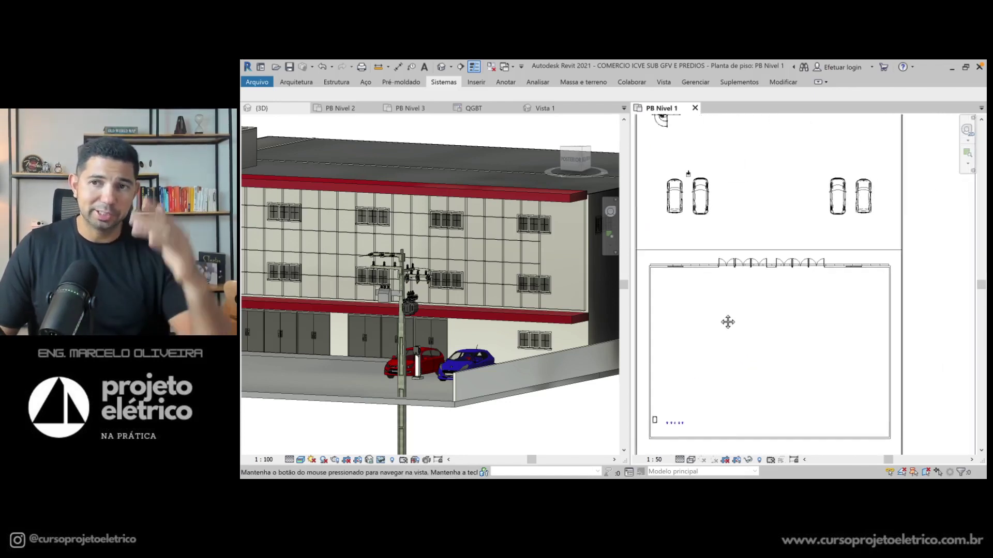
{"action": "scroll", "coordinate": [721, 317], "scroll_direction": "down", "scroll_amount": 1}
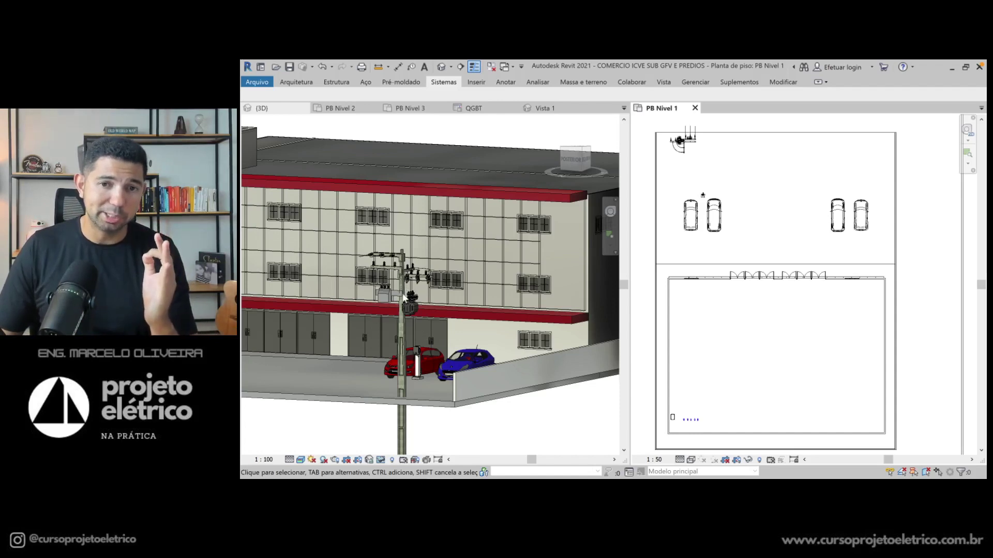
{"action": "left_click", "coordinate": [348, 420]}
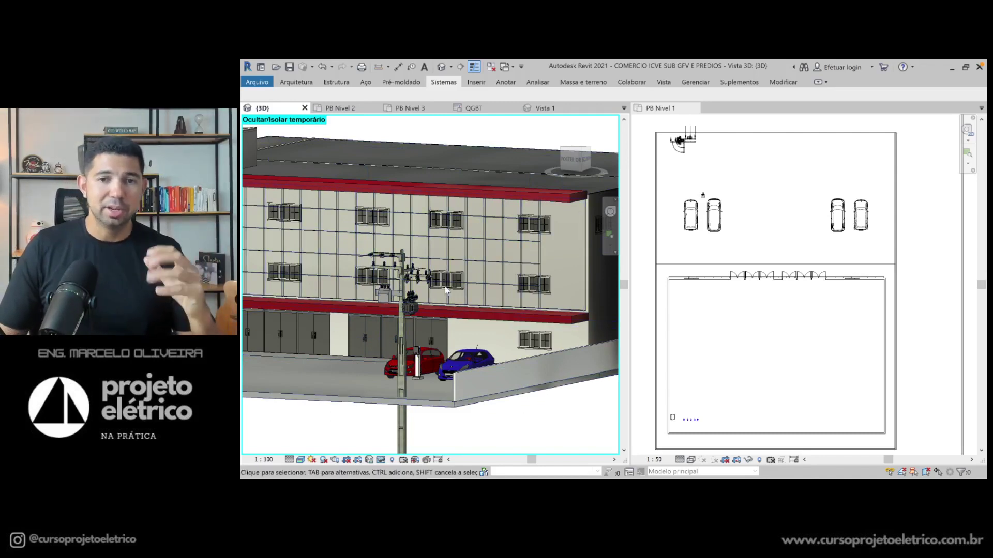
Show the 3D model in Hidden Line style and orbit to an angled view past the pole
{"action": "left_click", "coordinate": [302, 460]}
{"action": "left_click", "coordinate": [325, 420]}
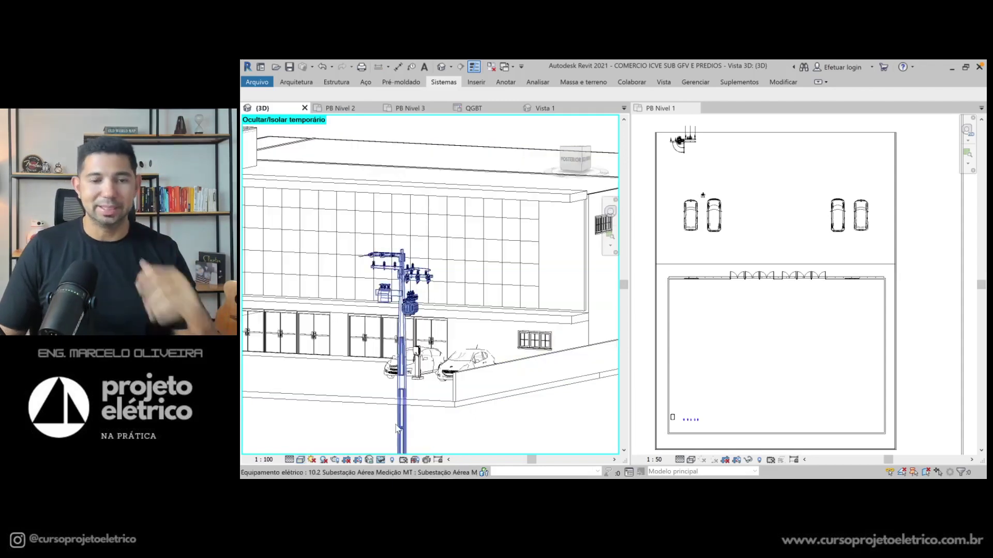
{"action": "middle_click_drag", "start_coordinate": [483, 416], "coordinate": [494, 305], "text": "shift"}
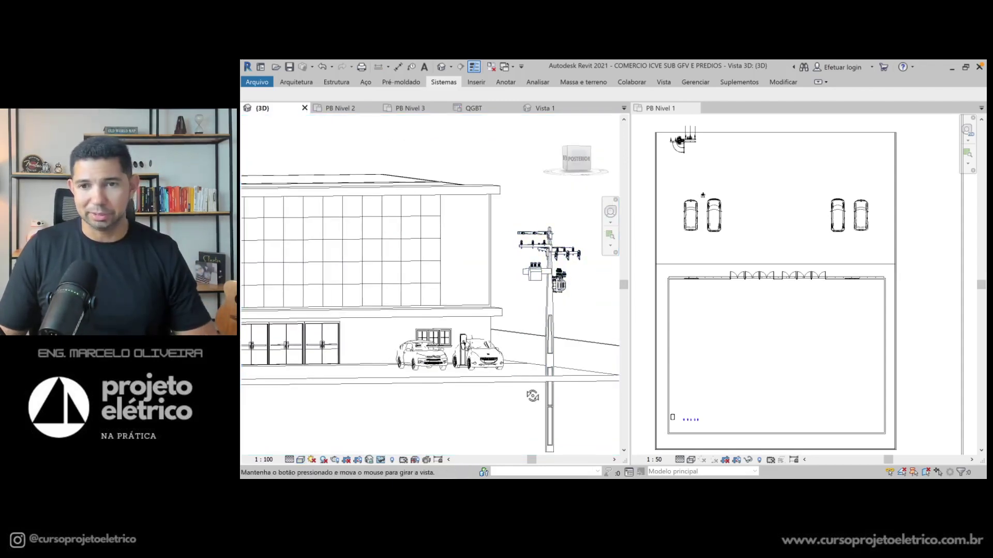
{"action": "scroll", "coordinate": [505, 291], "scroll_direction": "up", "scroll_amount": 2}
{"action": "scroll", "coordinate": [505, 292], "scroll_direction": "up", "scroll_amount": 2}
{"action": "mouse_move", "coordinate": [489, 294]}
{"action": "middle_mouse_down"}
{"action": "mouse_move", "coordinate": [485, 305]}
{"action": "mouse_move", "coordinate": [437, 309]}
{"action": "middle_mouse_up"}
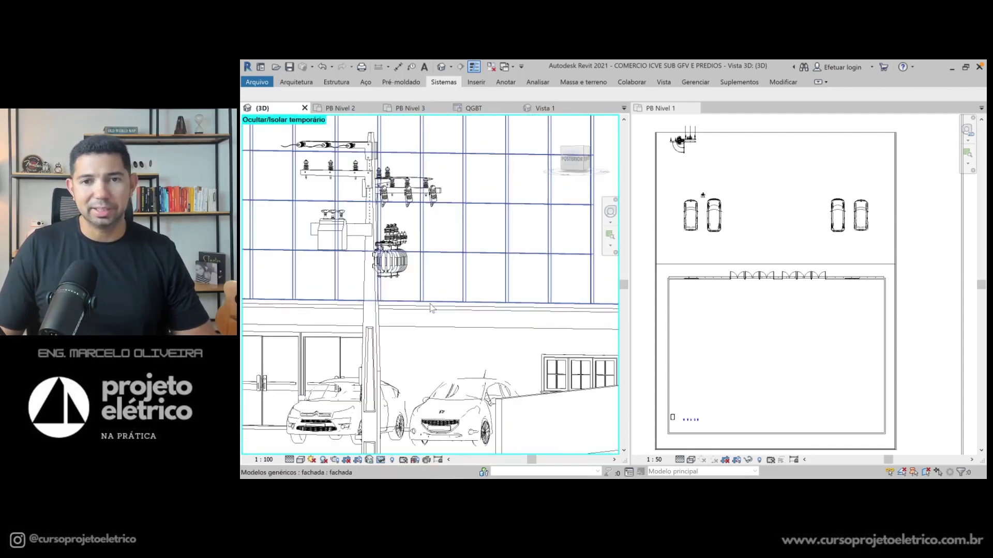
{"action": "scroll", "coordinate": [437, 310], "scroll_direction": "down", "scroll_amount": 3}
{"action": "mouse_move", "coordinate": [465, 331]}
{"action": "middle_mouse_down", "text": "shift"}
{"action": "mouse_move", "coordinate": [547, 353]}
{"action": "mouse_move", "coordinate": [554, 391]}
{"action": "middle_mouse_up", "text": "shift"}
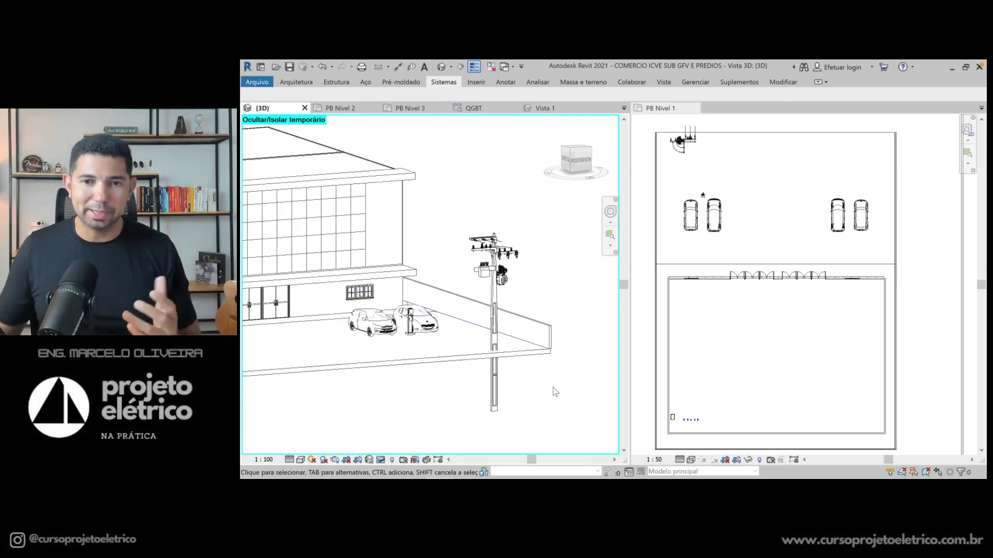
Switch the 3D view's visual style back to Realistic
{"action": "left_click", "coordinate": [300, 460]}
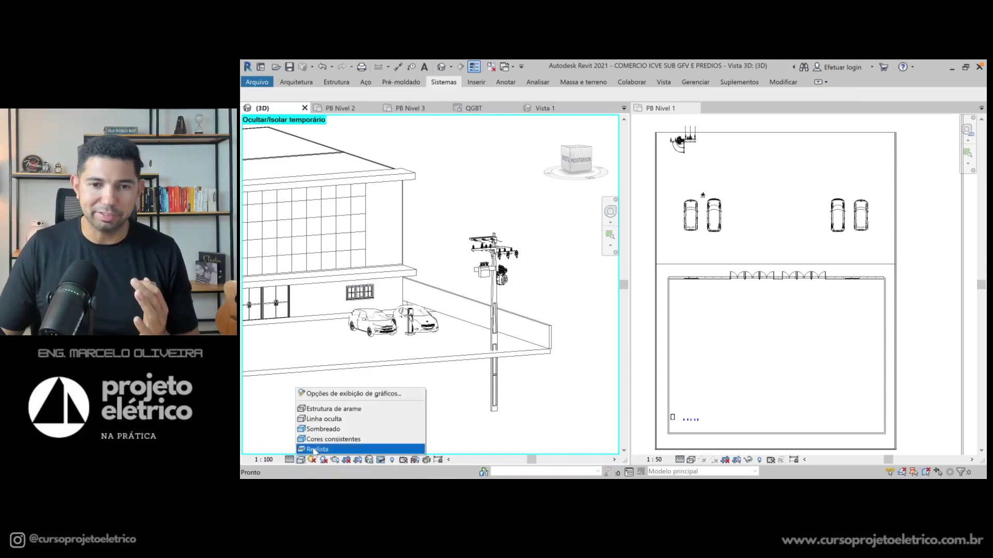
{"action": "scroll", "coordinate": [672, 136], "scroll_direction": "up", "scroll_amount": 3}
{"action": "scroll", "coordinate": [672, 136], "scroll_direction": "up", "scroll_amount": 2}
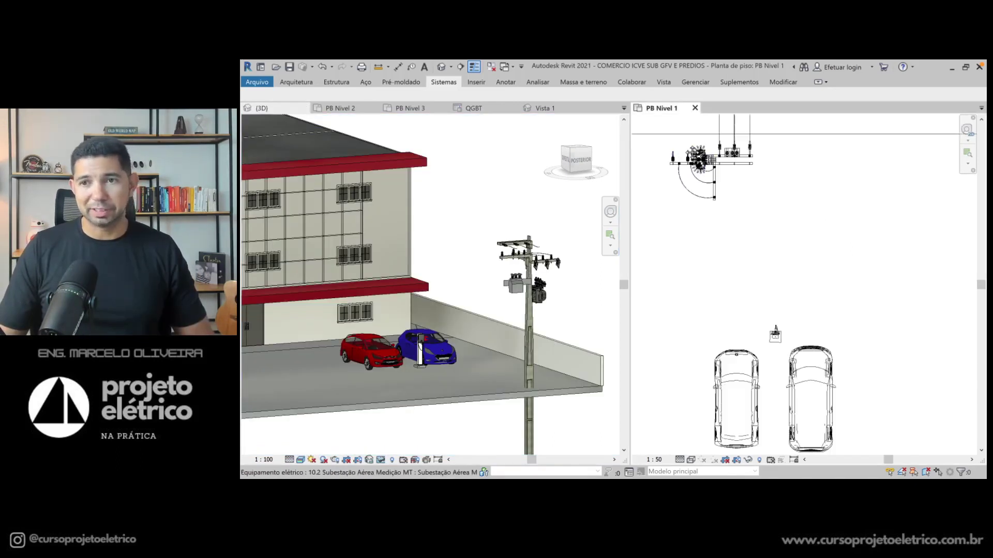
Zoom in on the corner substation pole in PB Nivel 1, then close that plan
{"action": "middle_click_drag", "start_coordinate": [778, 242], "coordinate": [792, 285]}
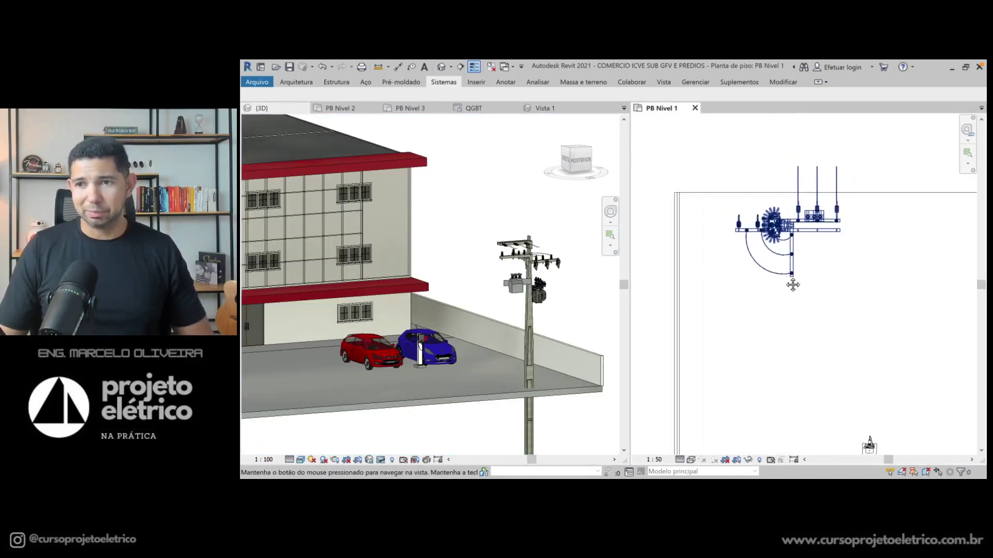
{"action": "scroll", "coordinate": [787, 274], "scroll_direction": "down", "scroll_amount": 1}
{"action": "scroll", "coordinate": [868, 269], "scroll_direction": "up", "scroll_amount": 1}
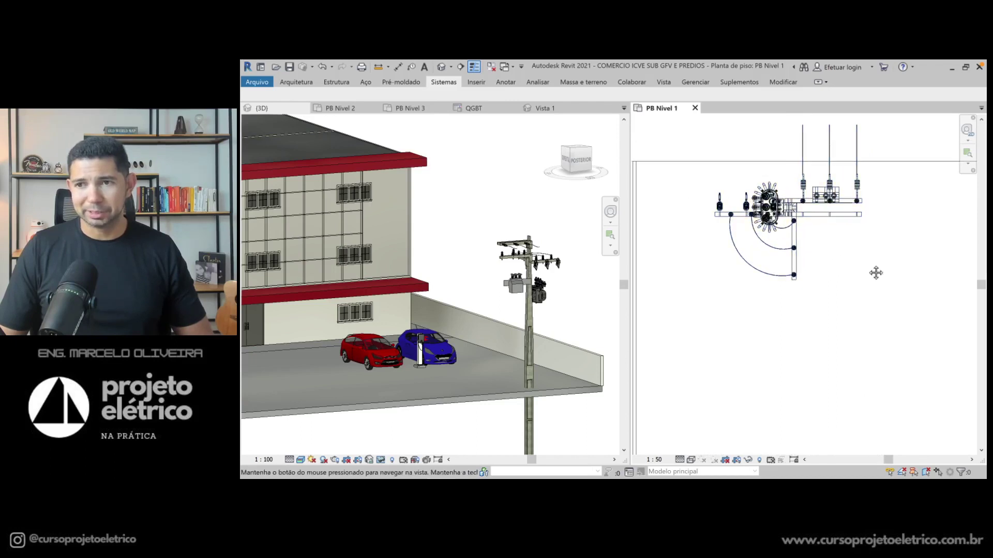
{"action": "middle_click_drag", "start_coordinate": [869, 269], "coordinate": [867, 264]}
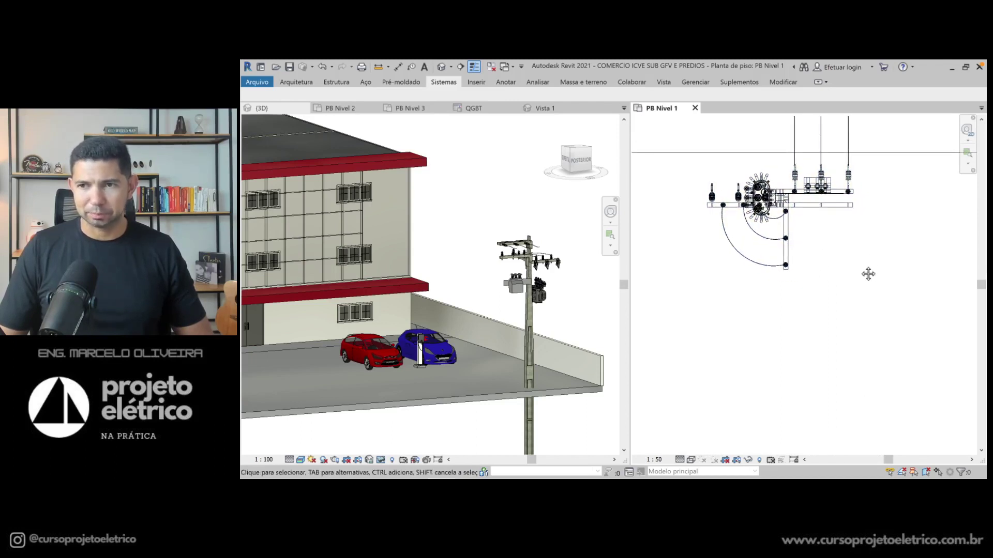
{"action": "scroll", "coordinate": [868, 274], "scroll_direction": "down", "scroll_amount": 1}
{"action": "scroll", "coordinate": [845, 295], "scroll_direction": "up", "scroll_amount": 1}
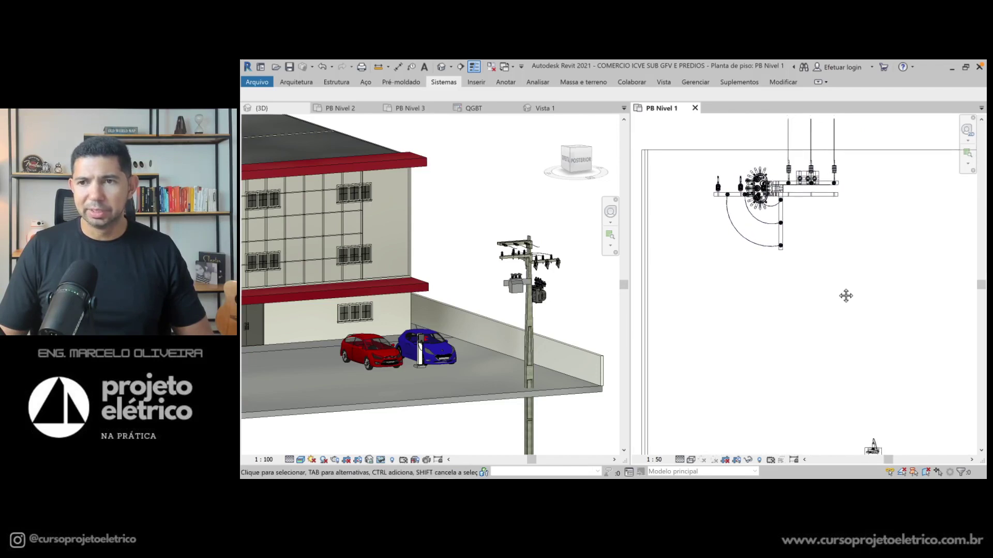
{"action": "scroll", "coordinate": [875, 297], "scroll_direction": "down", "scroll_amount": 2}
{"action": "middle_click_drag", "start_coordinate": [875, 297], "coordinate": [855, 283]}
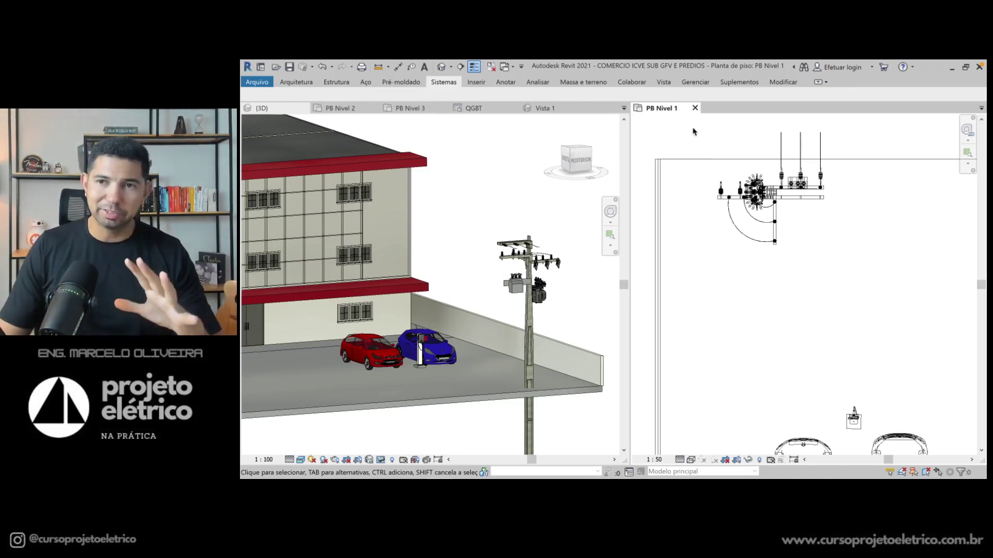
{"action": "left_click", "coordinate": [697, 108]}
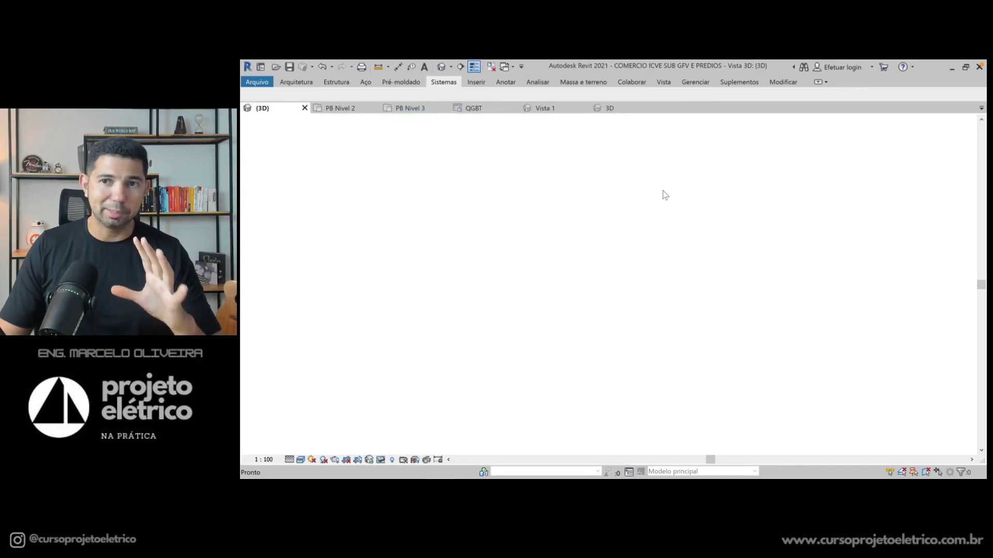
{"action": "middle_click_drag", "start_coordinate": [563, 246], "coordinate": [861, 260]}
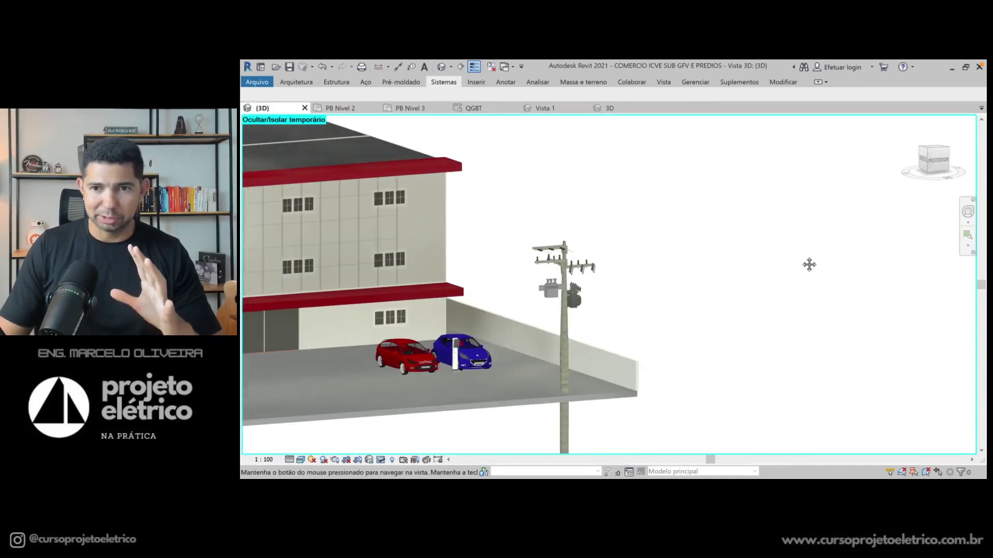
{"action": "middle_click_drag", "start_coordinate": [617, 249], "coordinate": [724, 249]}
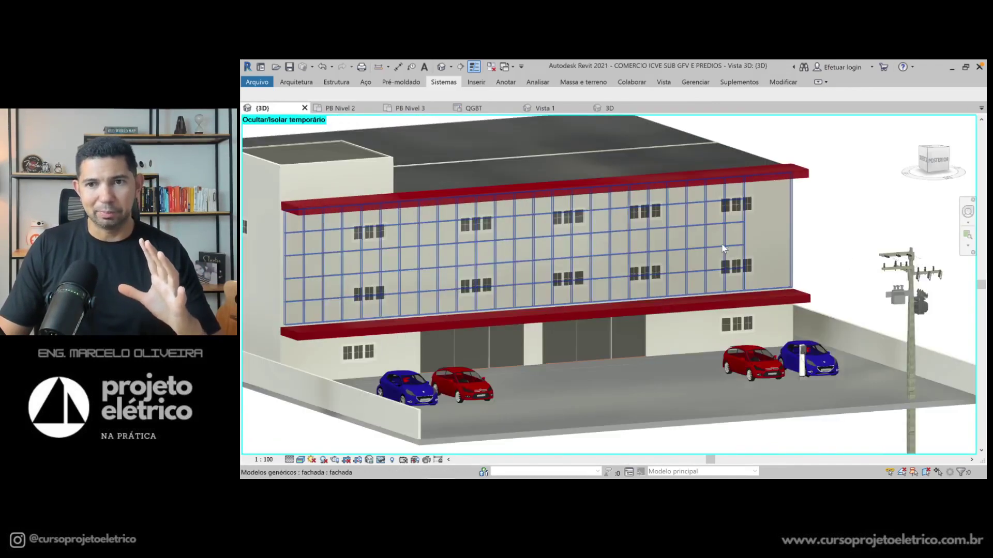
{"action": "scroll", "coordinate": [723, 248], "scroll_direction": "down", "scroll_amount": 1}
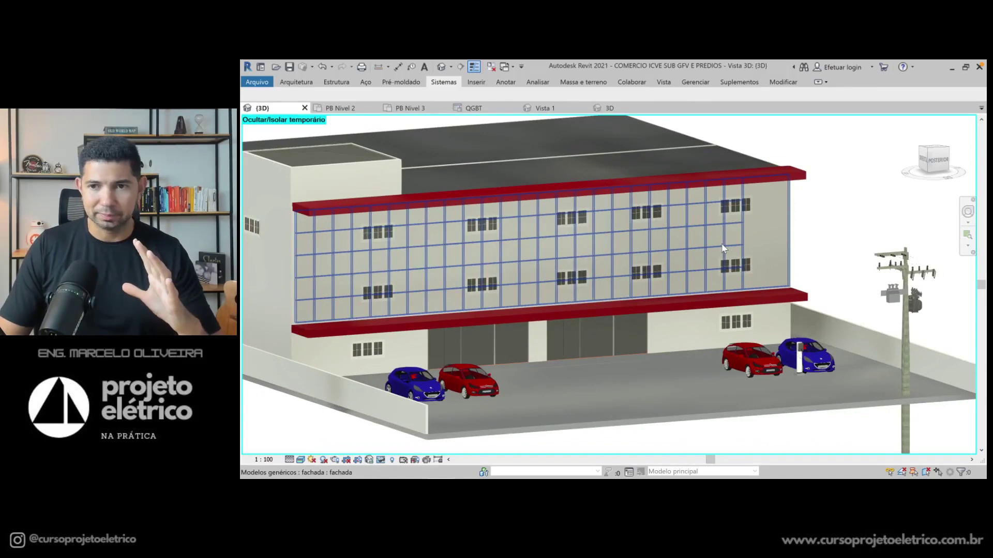
{"action": "scroll", "coordinate": [723, 248], "scroll_direction": "down", "scroll_amount": 2}
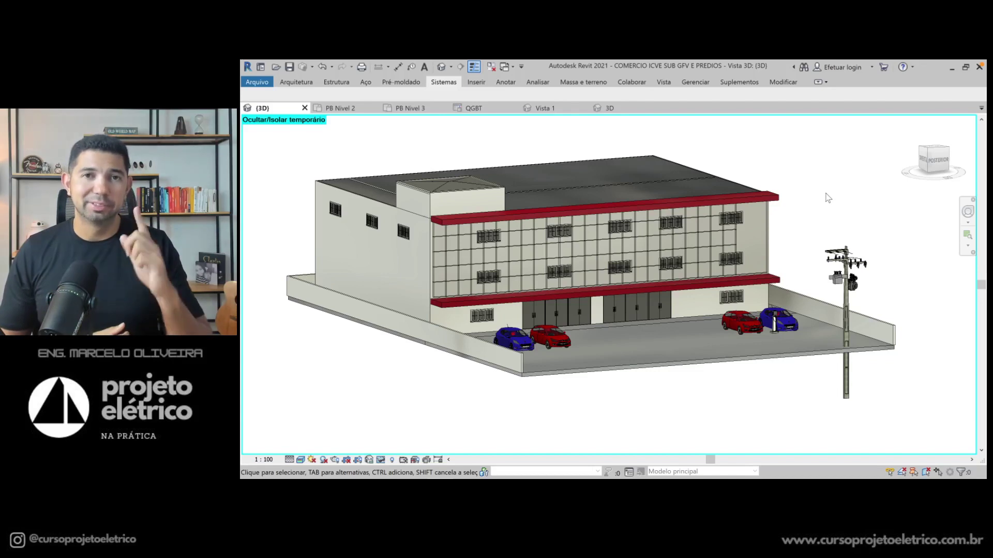
Switch the 3D view to Sombreado (shaded) so the glass façade appears blue
{"action": "left_click", "coordinate": [300, 459]}
{"action": "left_click", "coordinate": [334, 429]}
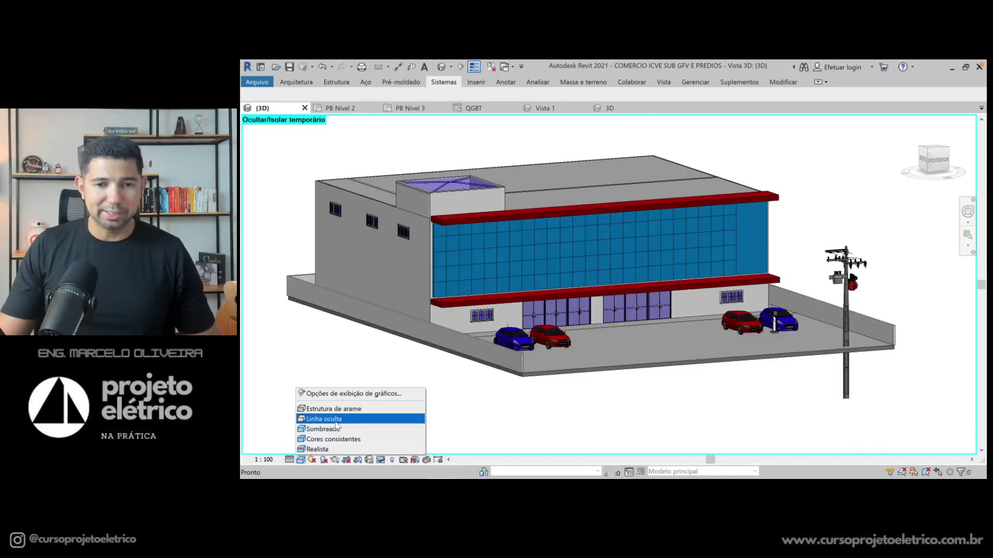
{"action": "left_click", "coordinate": [341, 350]}
{"action": "mouse_move", "coordinate": [457, 315]}
{"action": "middle_mouse_down", "text": "shift"}
{"action": "mouse_move", "coordinate": [471, 333]}
{"action": "mouse_move", "coordinate": [491, 302]}
{"action": "middle_mouse_up", "text": "shift"}
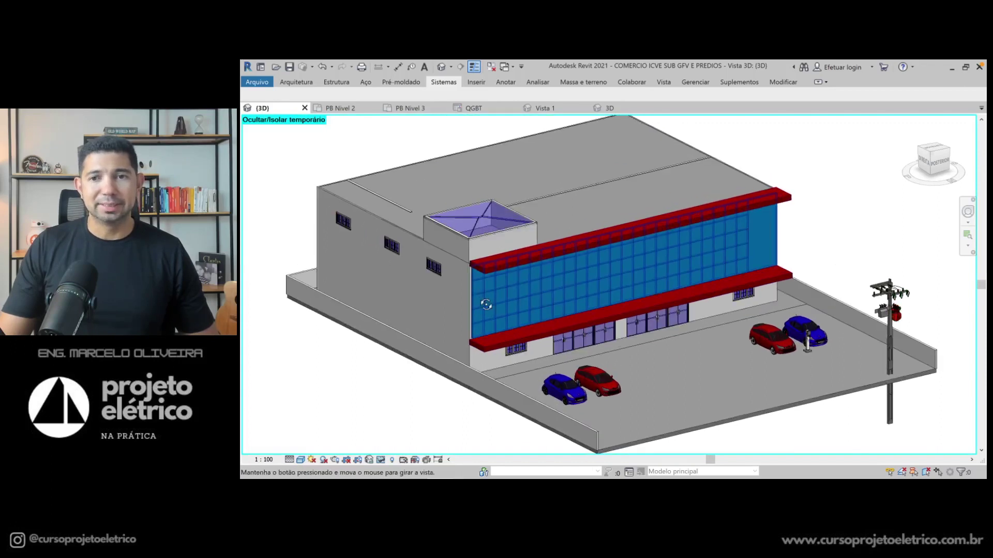
{"action": "scroll", "coordinate": [490, 303], "scroll_direction": "down", "scroll_amount": 3}
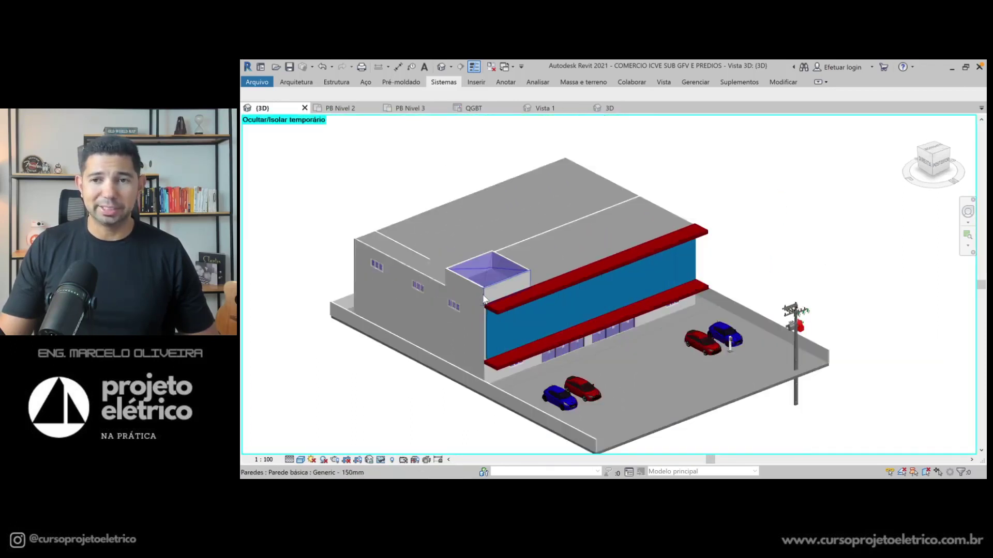
{"action": "scroll", "coordinate": [491, 303], "scroll_direction": "down", "scroll_amount": 2}
{"action": "middle_click_drag", "start_coordinate": [573, 283], "coordinate": [619, 272]}
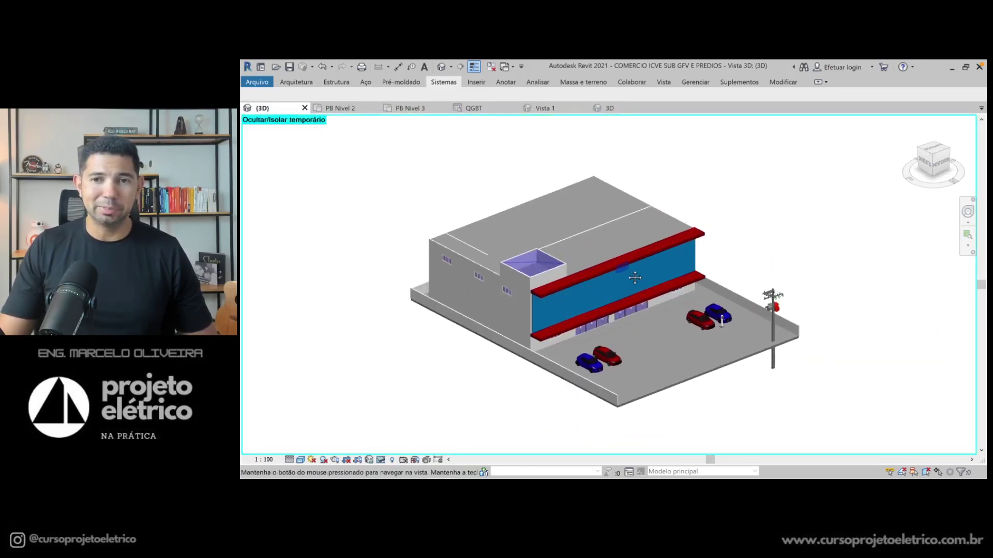
Orbit and zoom out to frame the whole lot, building, cars and substation pole
{"action": "mouse_move", "coordinate": [658, 214]}
{"action": "middle_mouse_down", "text": "shift"}
{"action": "mouse_move", "coordinate": [564, 233]}
{"action": "mouse_move", "coordinate": [771, 226]}
{"action": "mouse_move", "coordinate": [796, 269]}
{"action": "middle_mouse_up", "text": "shift"}
{"action": "middle_click", "coordinate": [797, 269]}
{"action": "middle_click", "coordinate": [796, 269]}
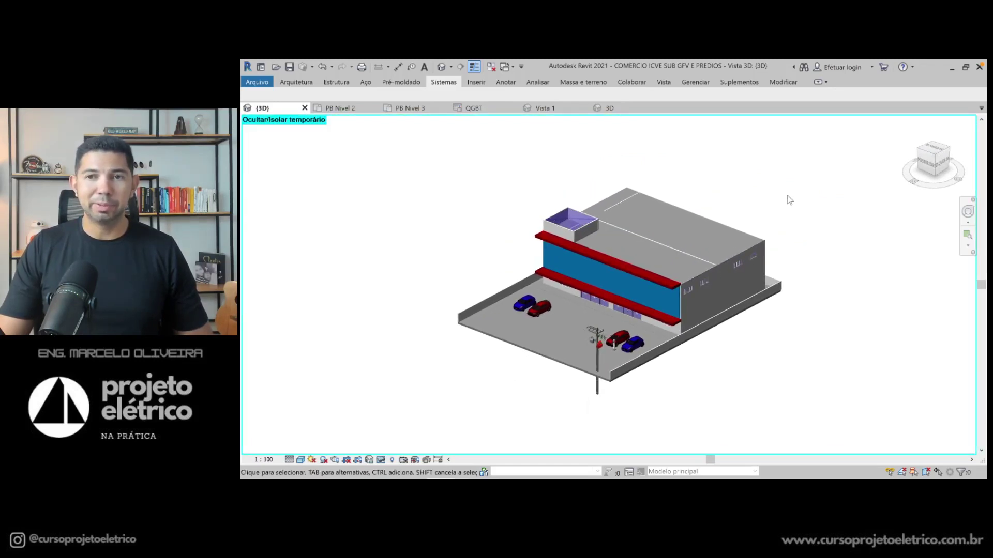
{"action": "scroll", "coordinate": [786, 200], "scroll_direction": "up", "scroll_amount": 2}
{"action": "scroll", "coordinate": [797, 171], "scroll_direction": "up", "scroll_amount": 1}
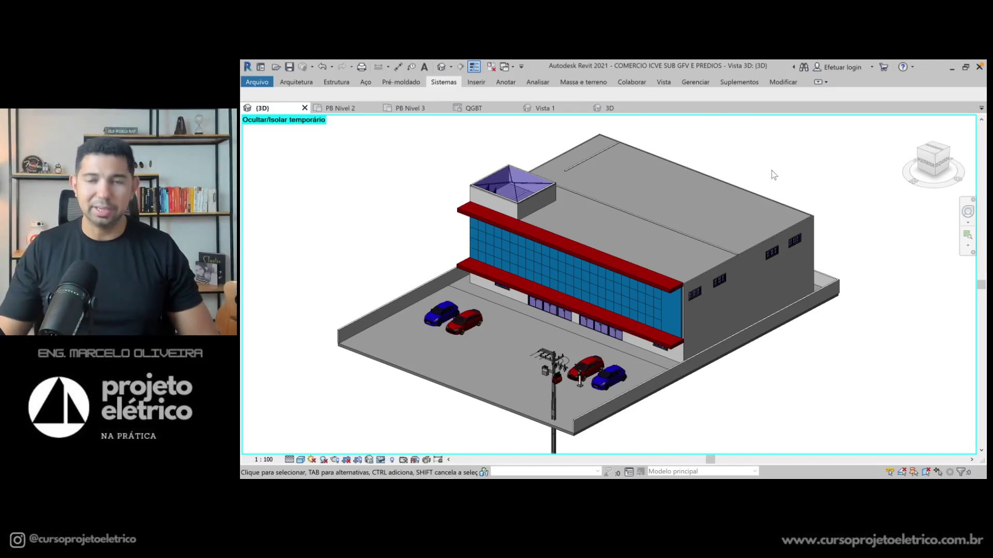
{"action": "scroll", "coordinate": [769, 230], "scroll_direction": "down", "scroll_amount": 2}
{"action": "scroll", "coordinate": [769, 230], "scroll_direction": "down", "scroll_amount": 1}
{"action": "scroll", "coordinate": [768, 230], "scroll_direction": "down", "scroll_amount": 2}
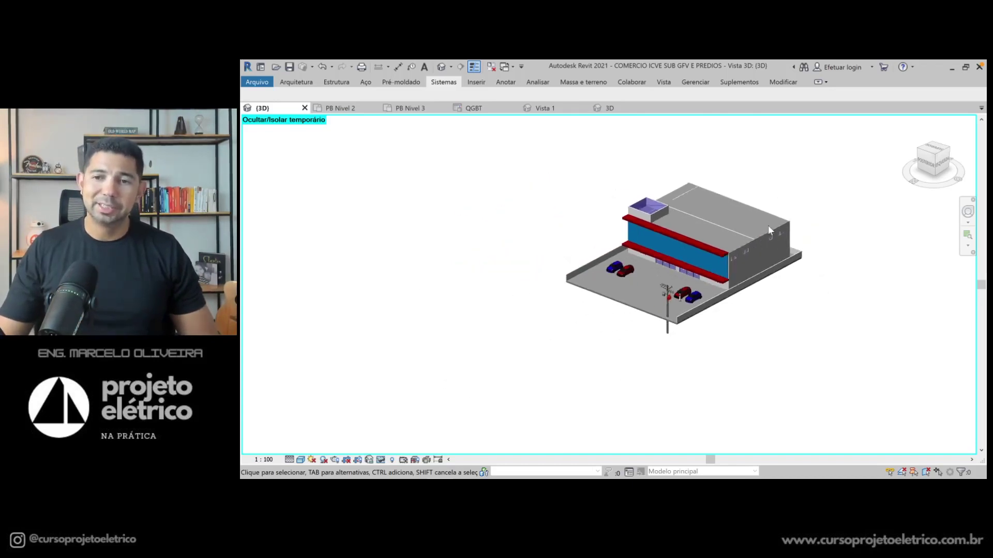
{"action": "middle_click_drag", "start_coordinate": [780, 212], "coordinate": [751, 223]}
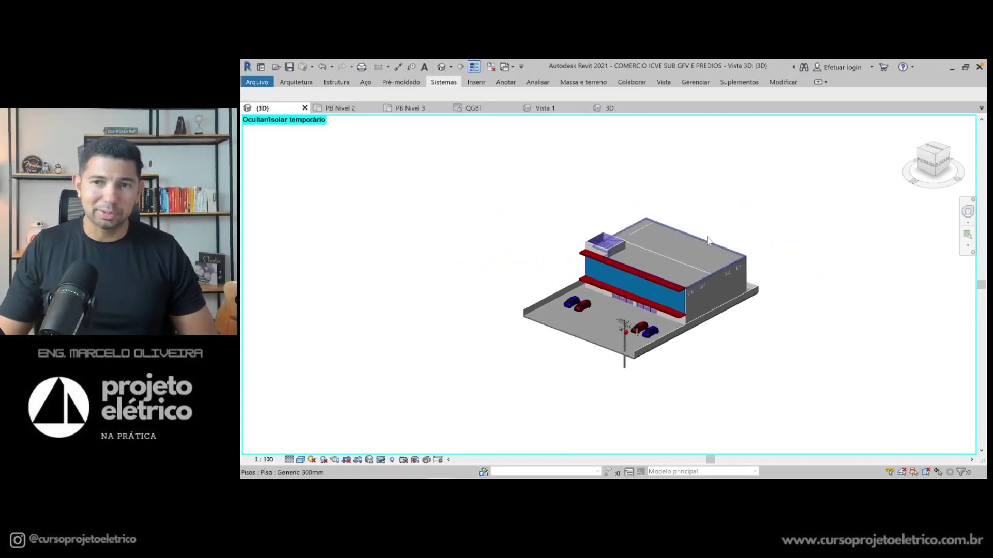
{"action": "scroll", "coordinate": [751, 223], "scroll_direction": "down", "scroll_amount": 1}
{"action": "scroll", "coordinate": [751, 223], "scroll_direction": "down", "scroll_amount": 1}
{"action": "middle_click_drag", "start_coordinate": [753, 219], "coordinate": [676, 246]}
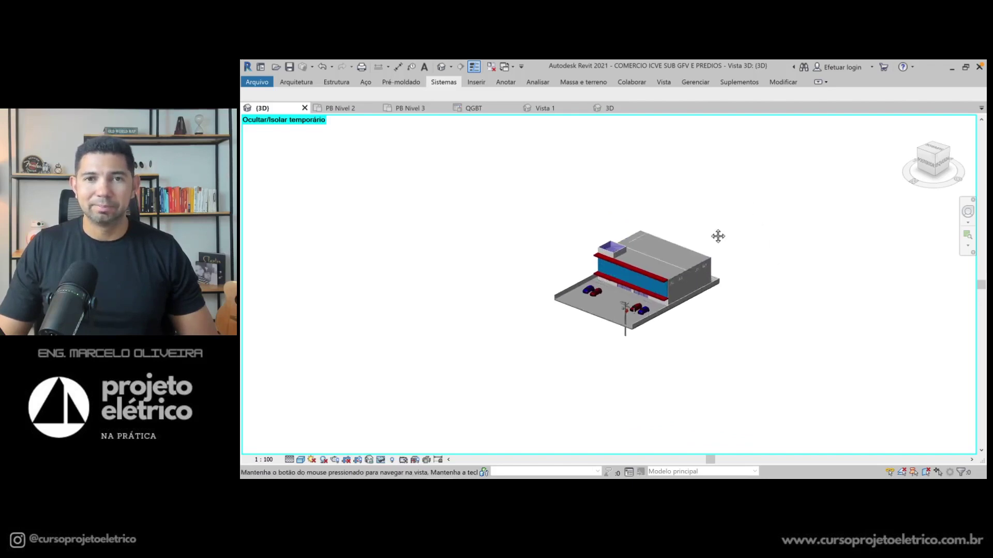
{"action": "scroll", "coordinate": [671, 239], "scroll_direction": "down", "scroll_amount": 1}
{"action": "scroll", "coordinate": [671, 239], "scroll_direction": "down", "scroll_amount": 1}
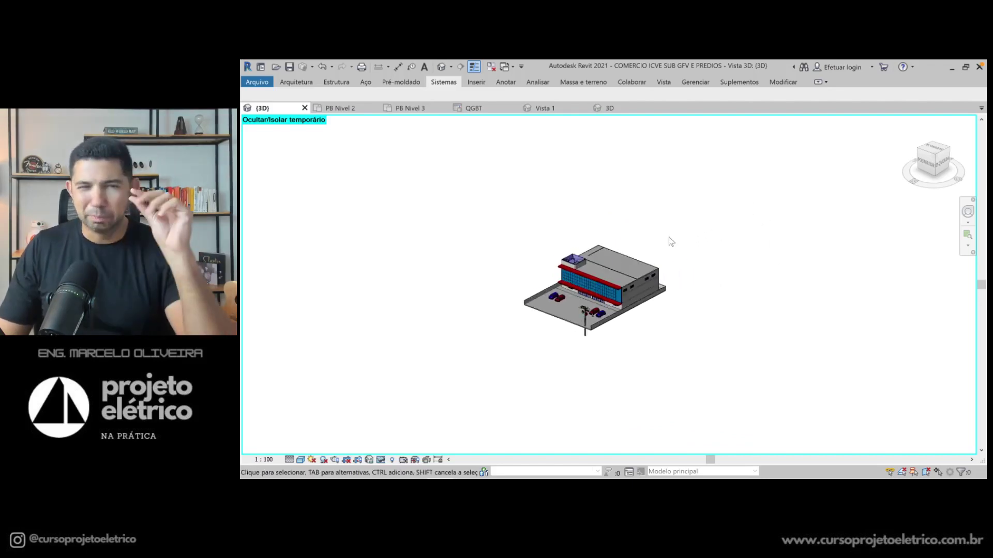
{"action": "scroll", "coordinate": [671, 239], "scroll_direction": "down", "scroll_amount": 1}
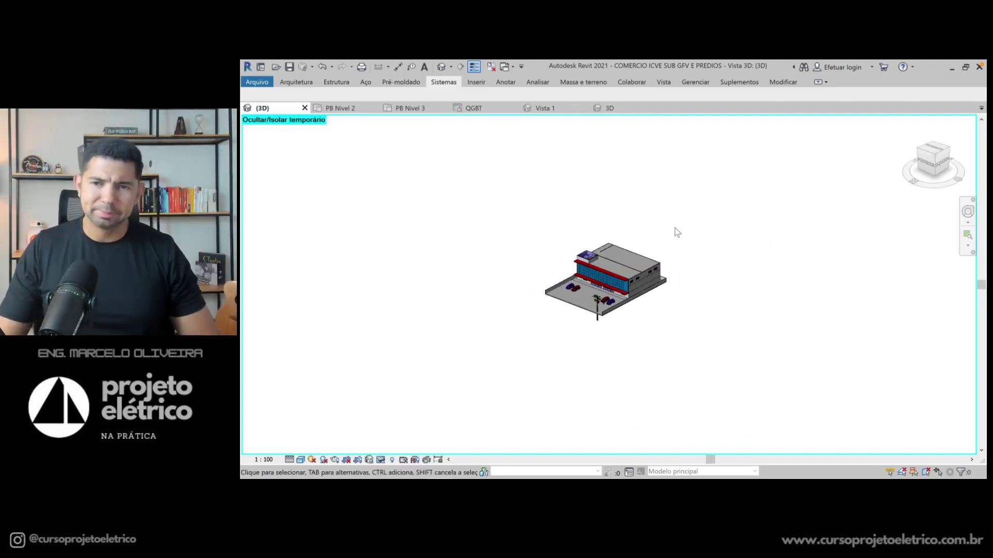
{"action": "scroll", "coordinate": [676, 232], "scroll_direction": "down", "scroll_amount": 1}
{"action": "mouse_move", "coordinate": [678, 232]}
{"action": "middle_mouse_down"}
{"action": "mouse_move", "coordinate": [705, 233]}
{"action": "mouse_move", "coordinate": [686, 239]}
{"action": "middle_mouse_up"}
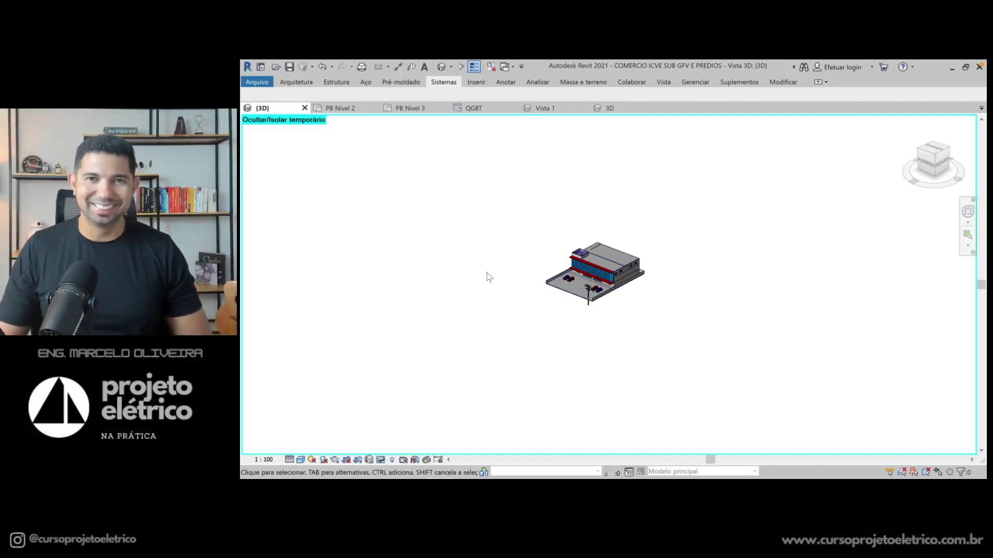
{"action": "scroll", "coordinate": [596, 266], "scroll_direction": "up", "scroll_amount": 3}
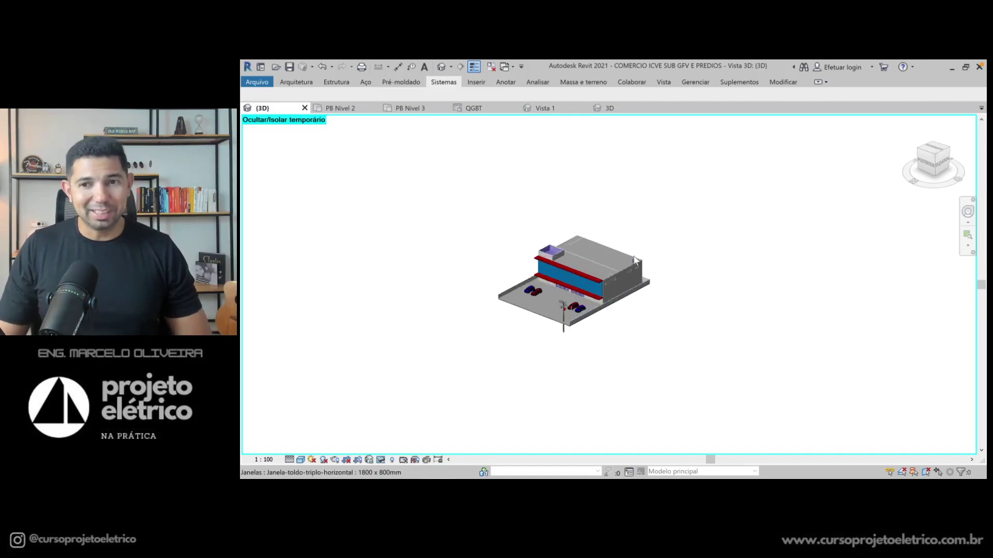
{"action": "middle_click_drag", "start_coordinate": [631, 228], "coordinate": [627, 228], "text": "shift"}
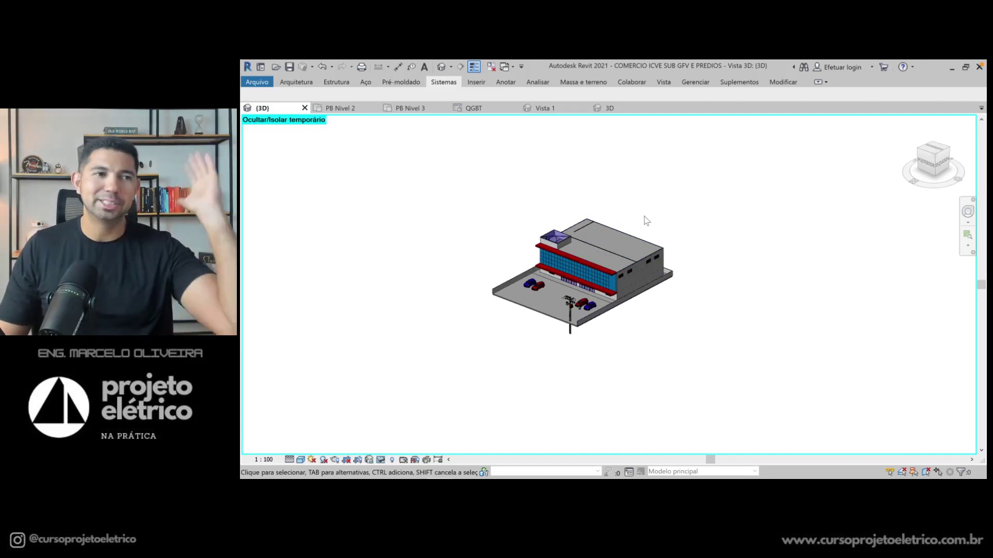
{"action": "mouse_move", "coordinate": [607, 226]}
{"action": "middle_mouse_down", "text": "shift"}
{"action": "mouse_move", "coordinate": [667, 220]}
{"action": "mouse_move", "coordinate": [665, 246]}
{"action": "mouse_move", "coordinate": [566, 333]}
{"action": "middle_mouse_up", "text": "shift"}
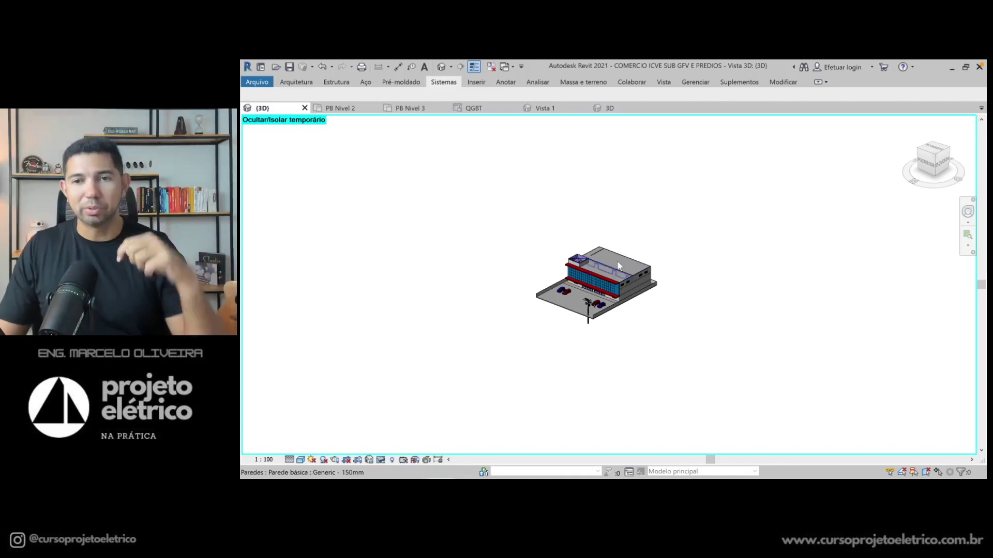
{"action": "middle_click_drag", "start_coordinate": [609, 265], "coordinate": [589, 249]}
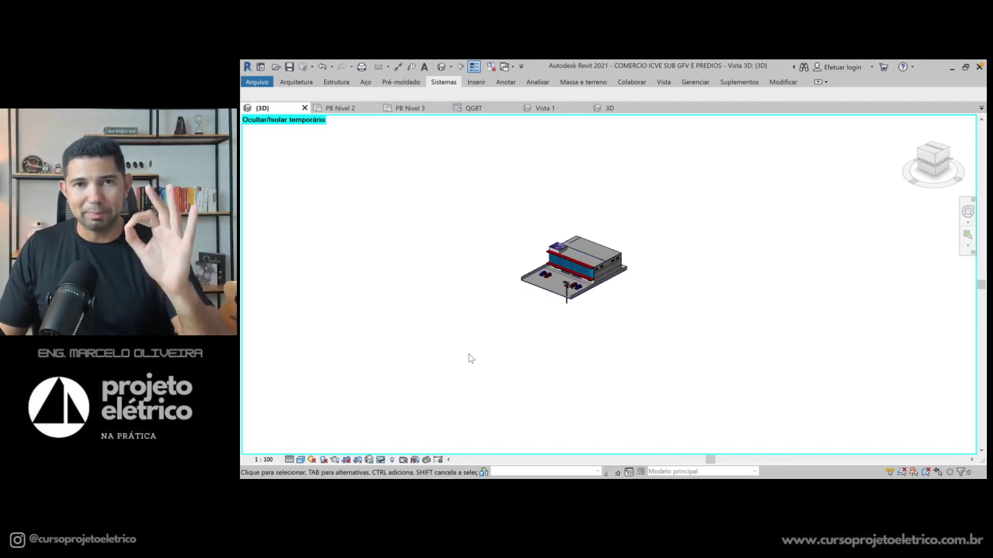
{"action": "left_click", "coordinate": [381, 459]}
Reset temporary hide/isolate to bring back the two towers and perimeter wall
{"action": "left_click", "coordinate": [425, 386]}
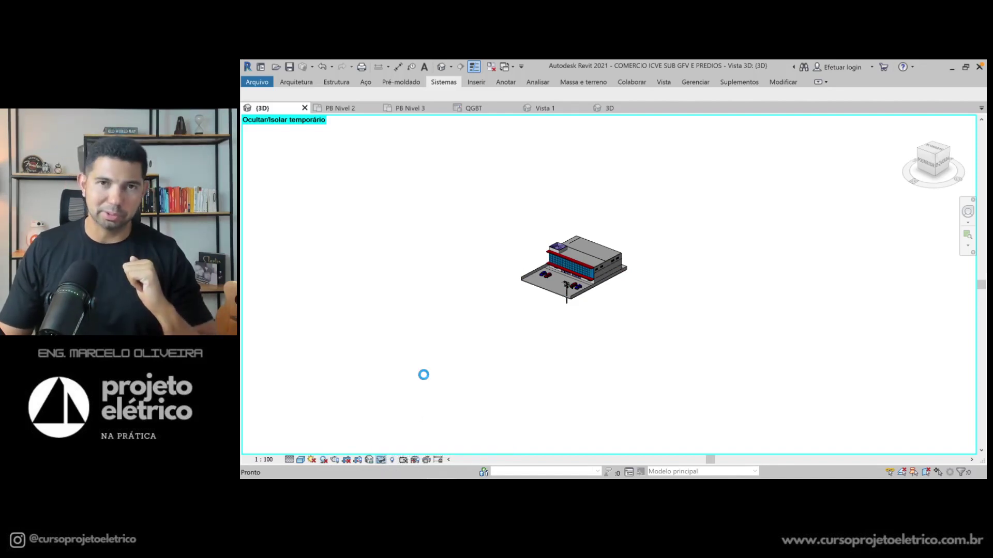
{"action": "middle_click_drag", "start_coordinate": [512, 328], "coordinate": [521, 370]}
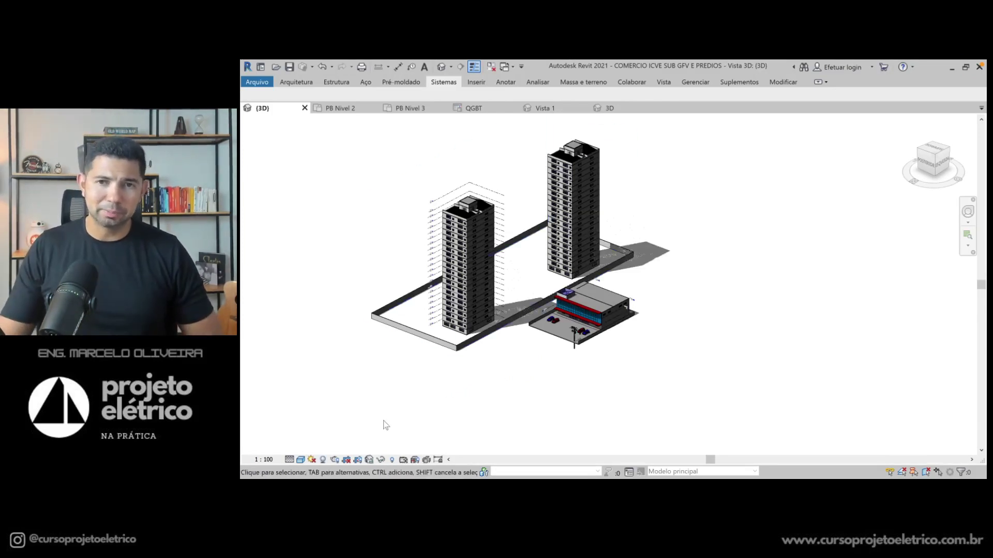
Preview the solar study for 21/06/2010 at 10:38 with tower shadows
{"action": "left_click", "coordinate": [311, 460]}
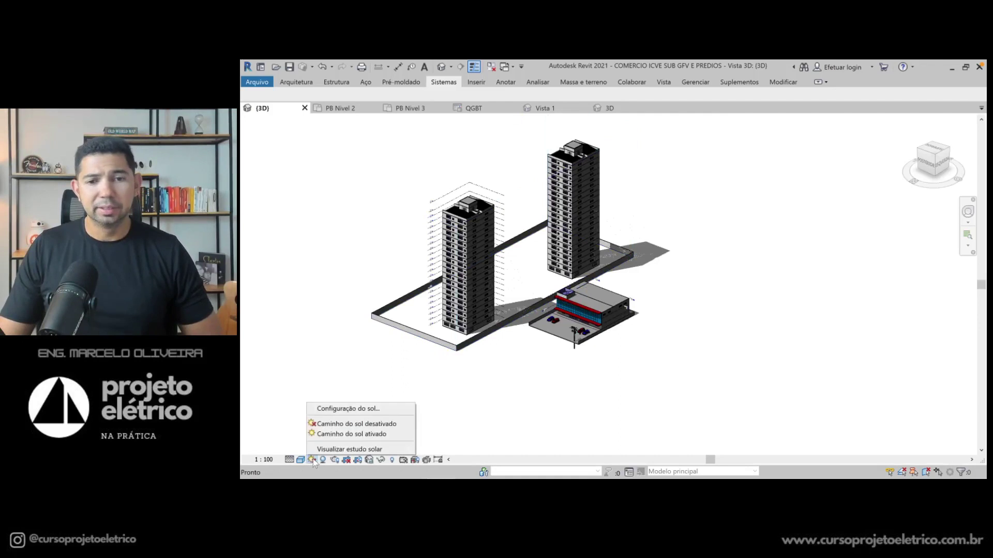
{"action": "left_click", "coordinate": [348, 450]}
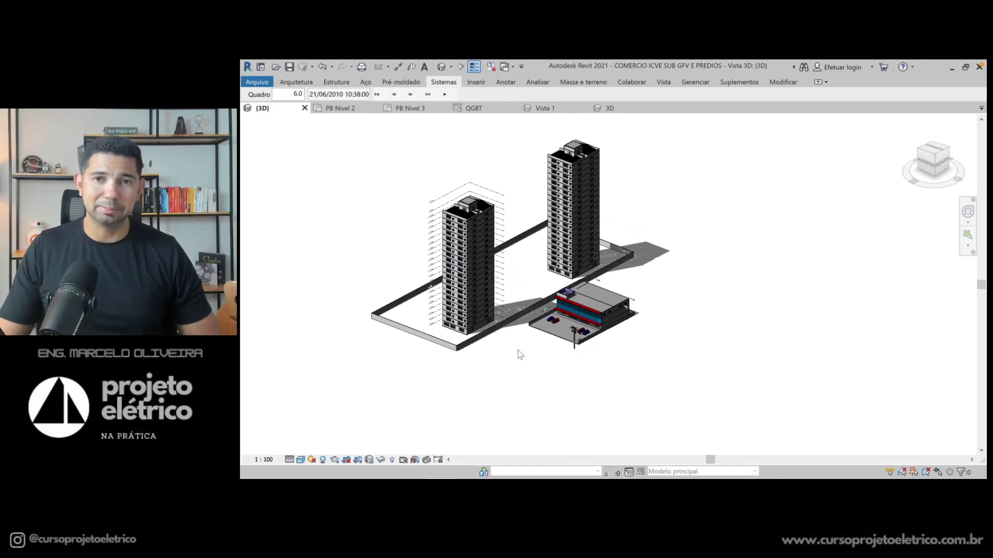
{"action": "scroll", "coordinate": [520, 354], "scroll_direction": "down", "scroll_amount": 2}
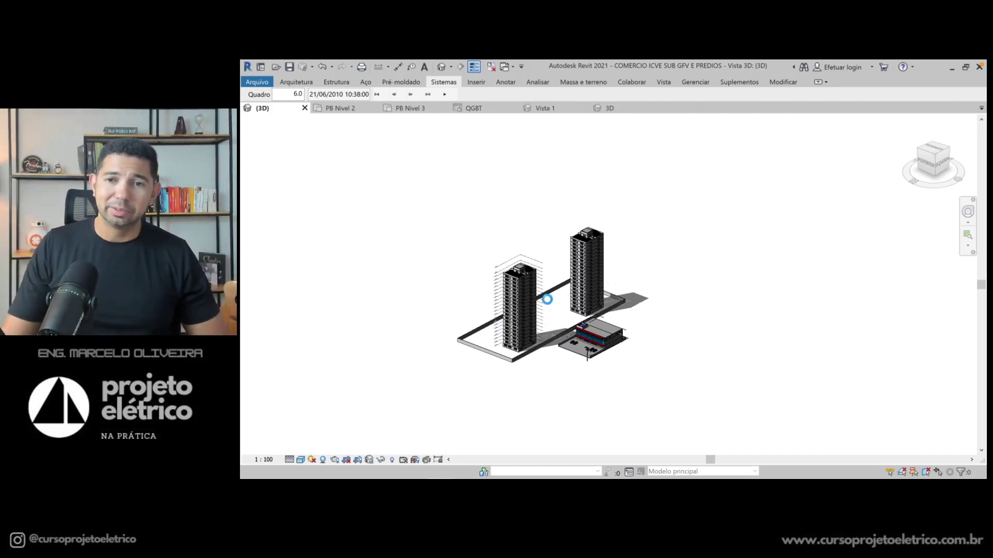
{"action": "scroll", "coordinate": [571, 344], "scroll_direction": "down", "scroll_amount": 3}
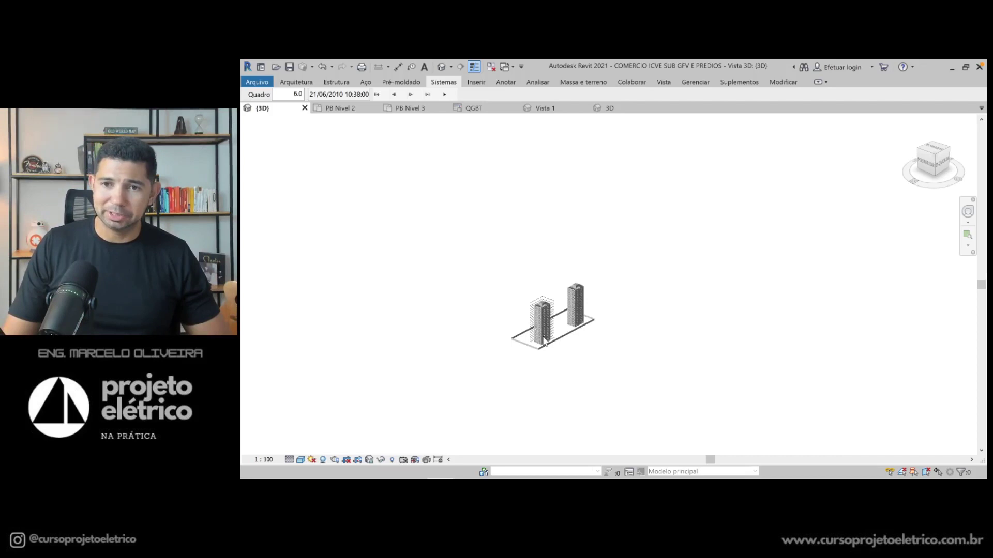
{"action": "scroll", "coordinate": [553, 335], "scroll_direction": "up", "scroll_amount": 3}
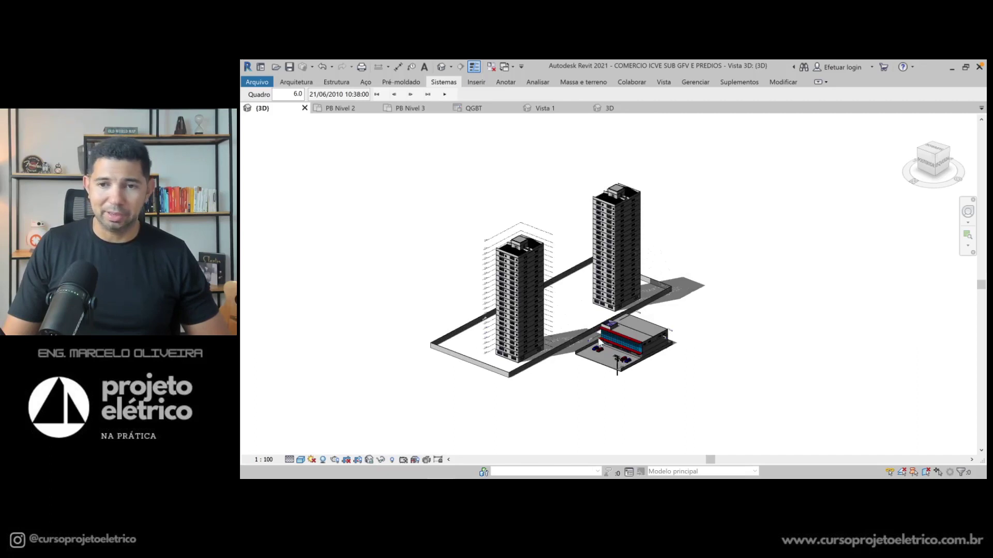
{"action": "mouse_move", "coordinate": [615, 335]}
{"action": "middle_mouse_down", "text": "shift"}
{"action": "mouse_move", "coordinate": [647, 337]}
{"action": "mouse_move", "coordinate": [621, 345]}
{"action": "middle_mouse_up", "text": "shift"}
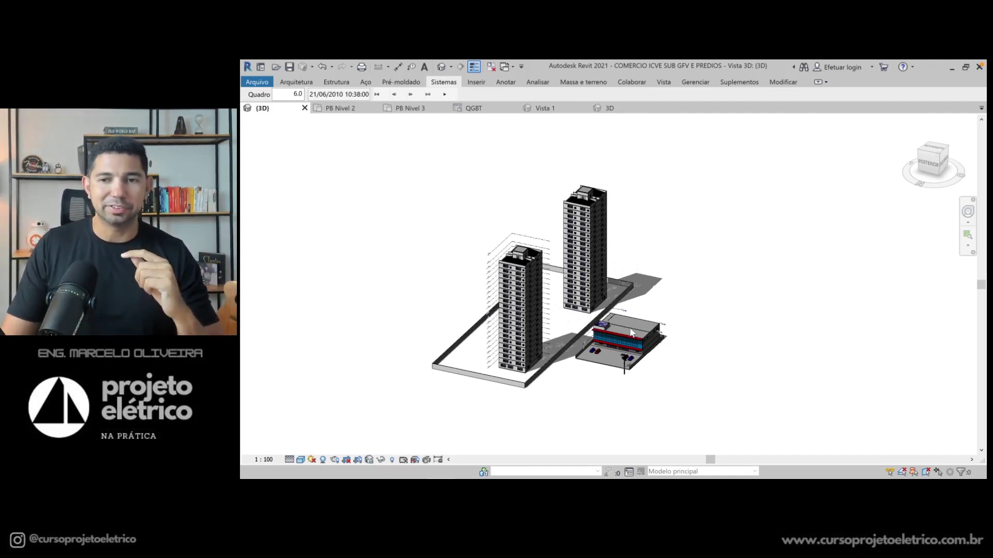
{"action": "scroll", "coordinate": [631, 334], "scroll_direction": "up", "scroll_amount": 2}
{"action": "scroll", "coordinate": [628, 337], "scroll_direction": "up", "scroll_amount": 1}
{"action": "scroll", "coordinate": [624, 338], "scroll_direction": "up", "scroll_amount": 3}
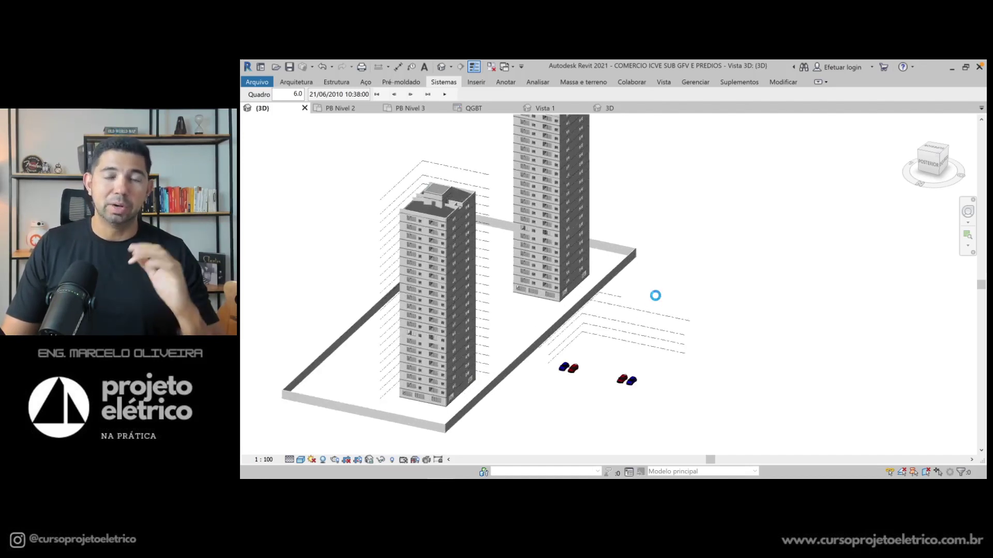
{"action": "mouse_move", "coordinate": [646, 285]}
{"action": "middle_mouse_down"}
{"action": "mouse_move", "coordinate": [766, 284]}
{"action": "mouse_move", "coordinate": [724, 289]}
{"action": "middle_mouse_up"}
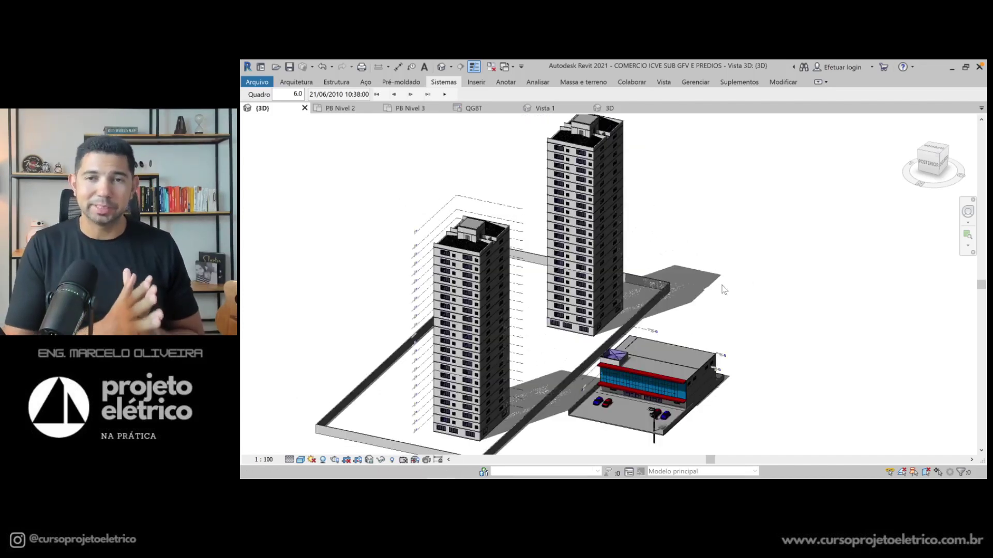